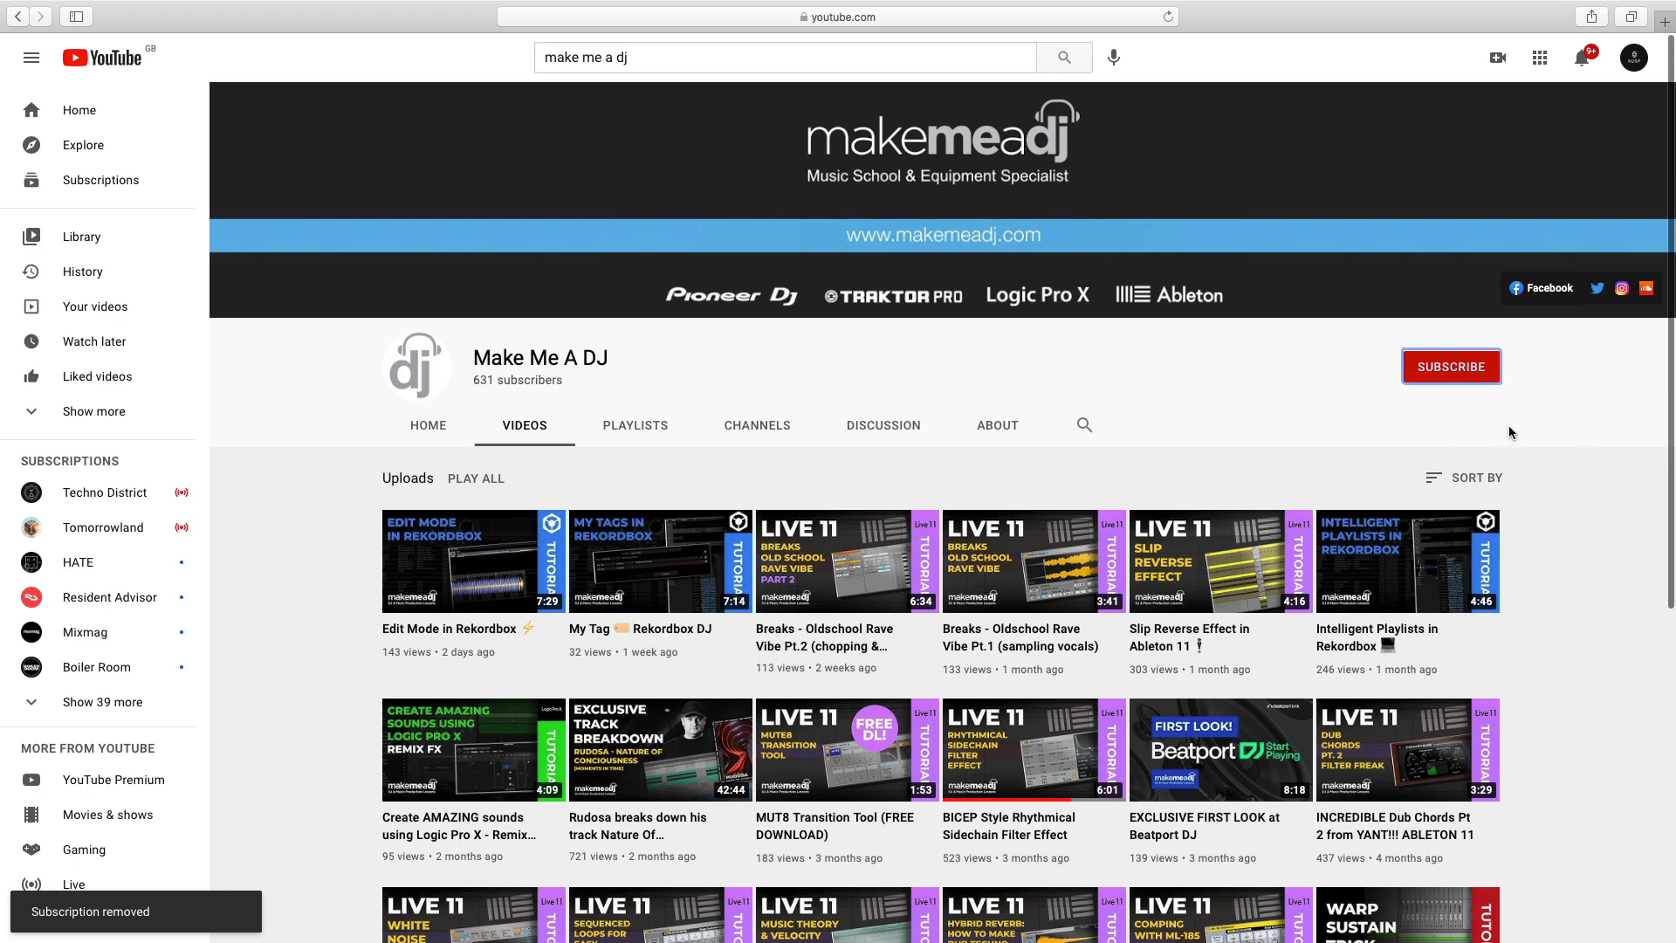
# Subscribe to the Make Me A DJ channel and set its notifications to All.
pyautogui.scroll(-1, 1549, 440)
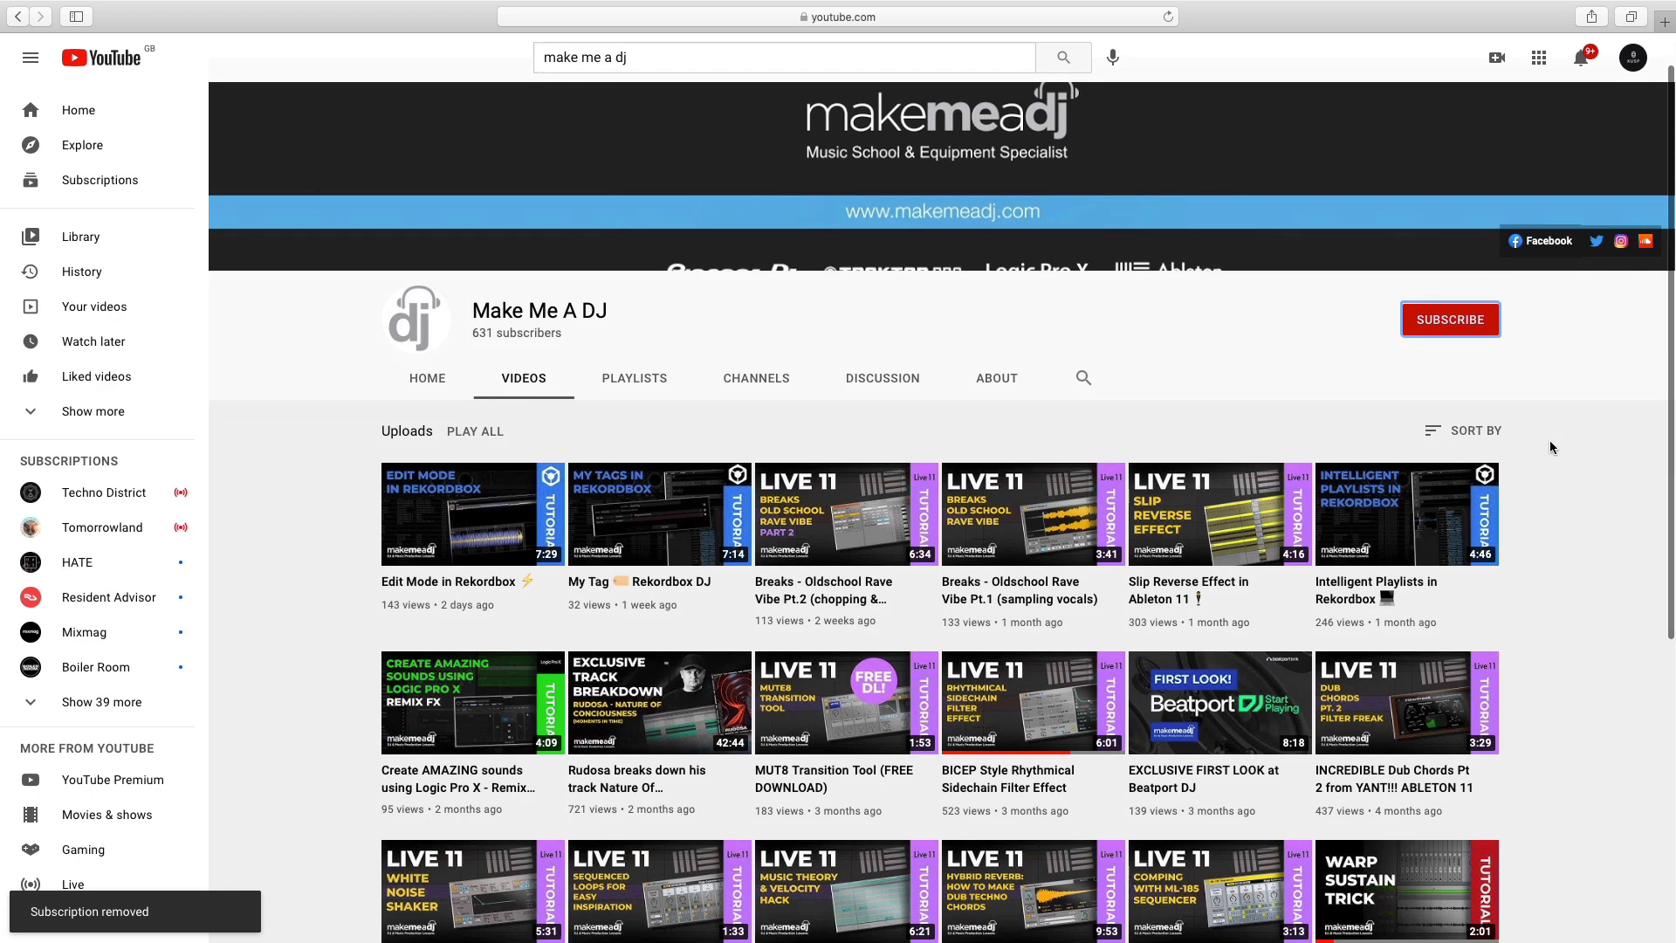
pyautogui.click(1456, 326)
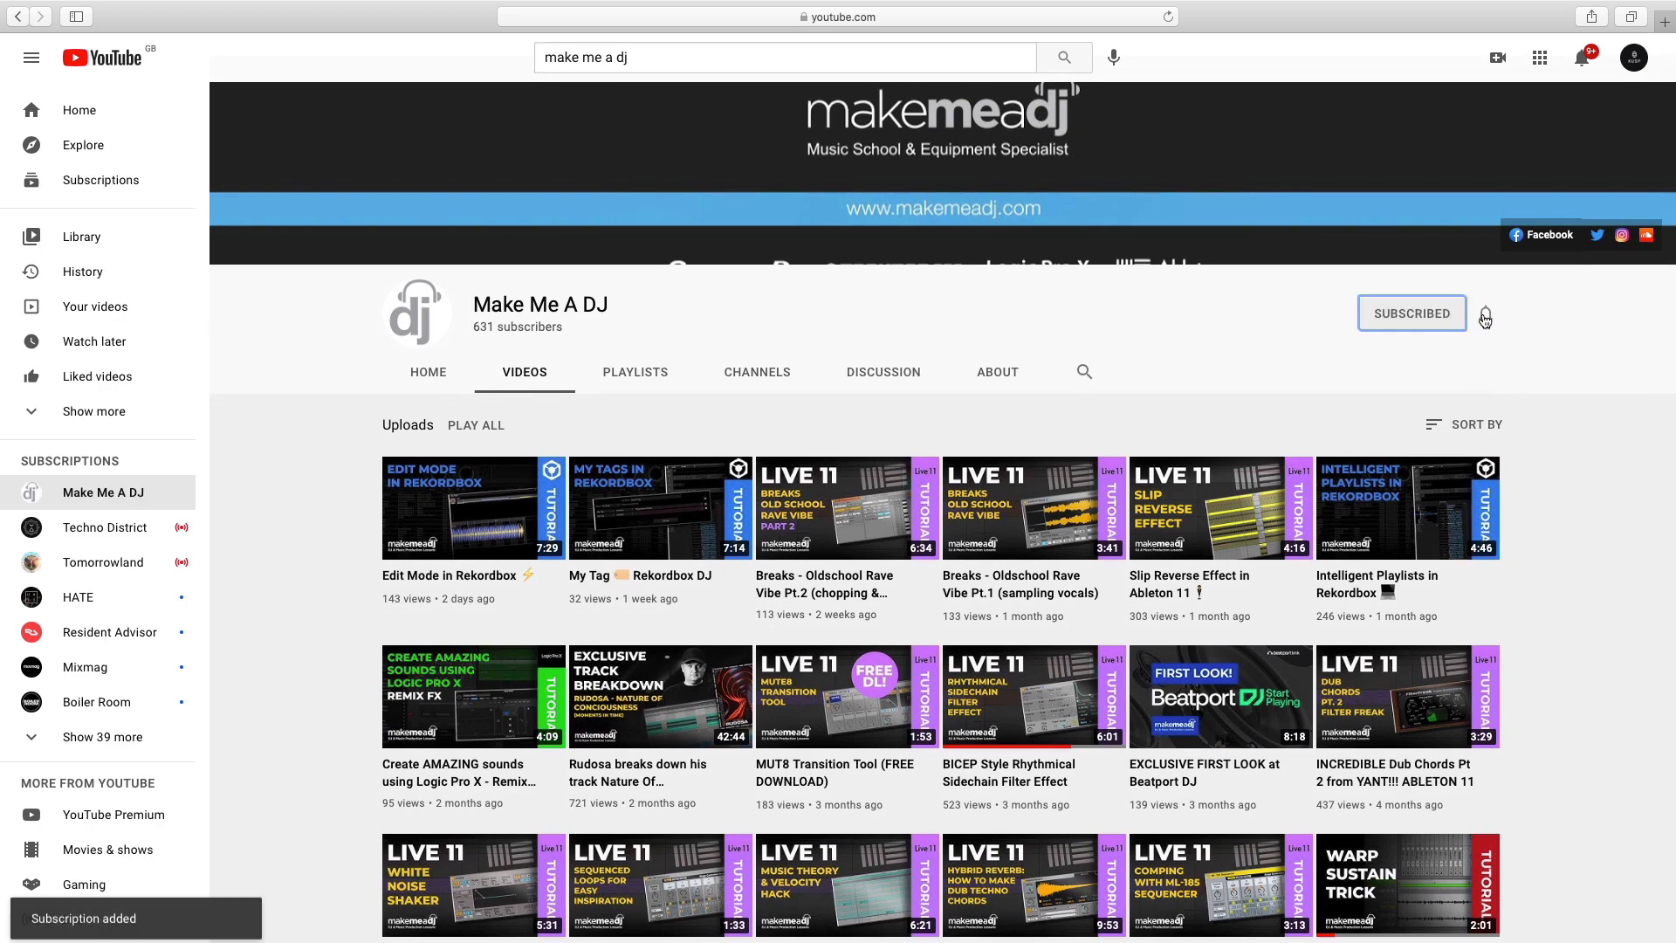
pyautogui.click(1485, 313)
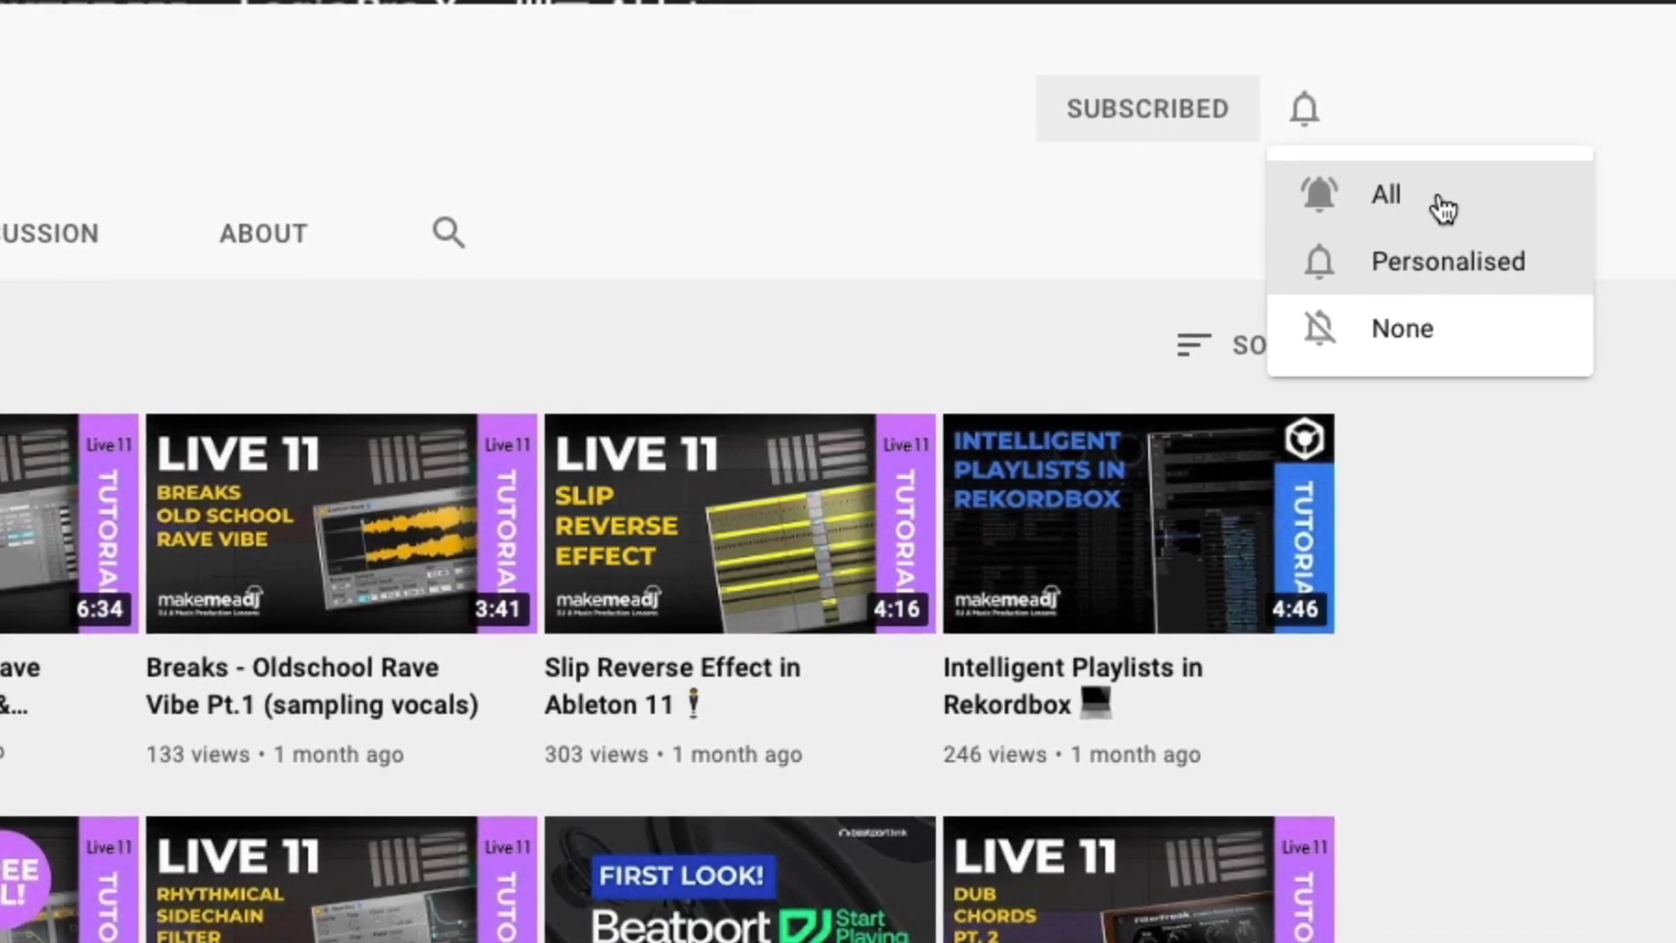
pyautogui.click(1442, 207)
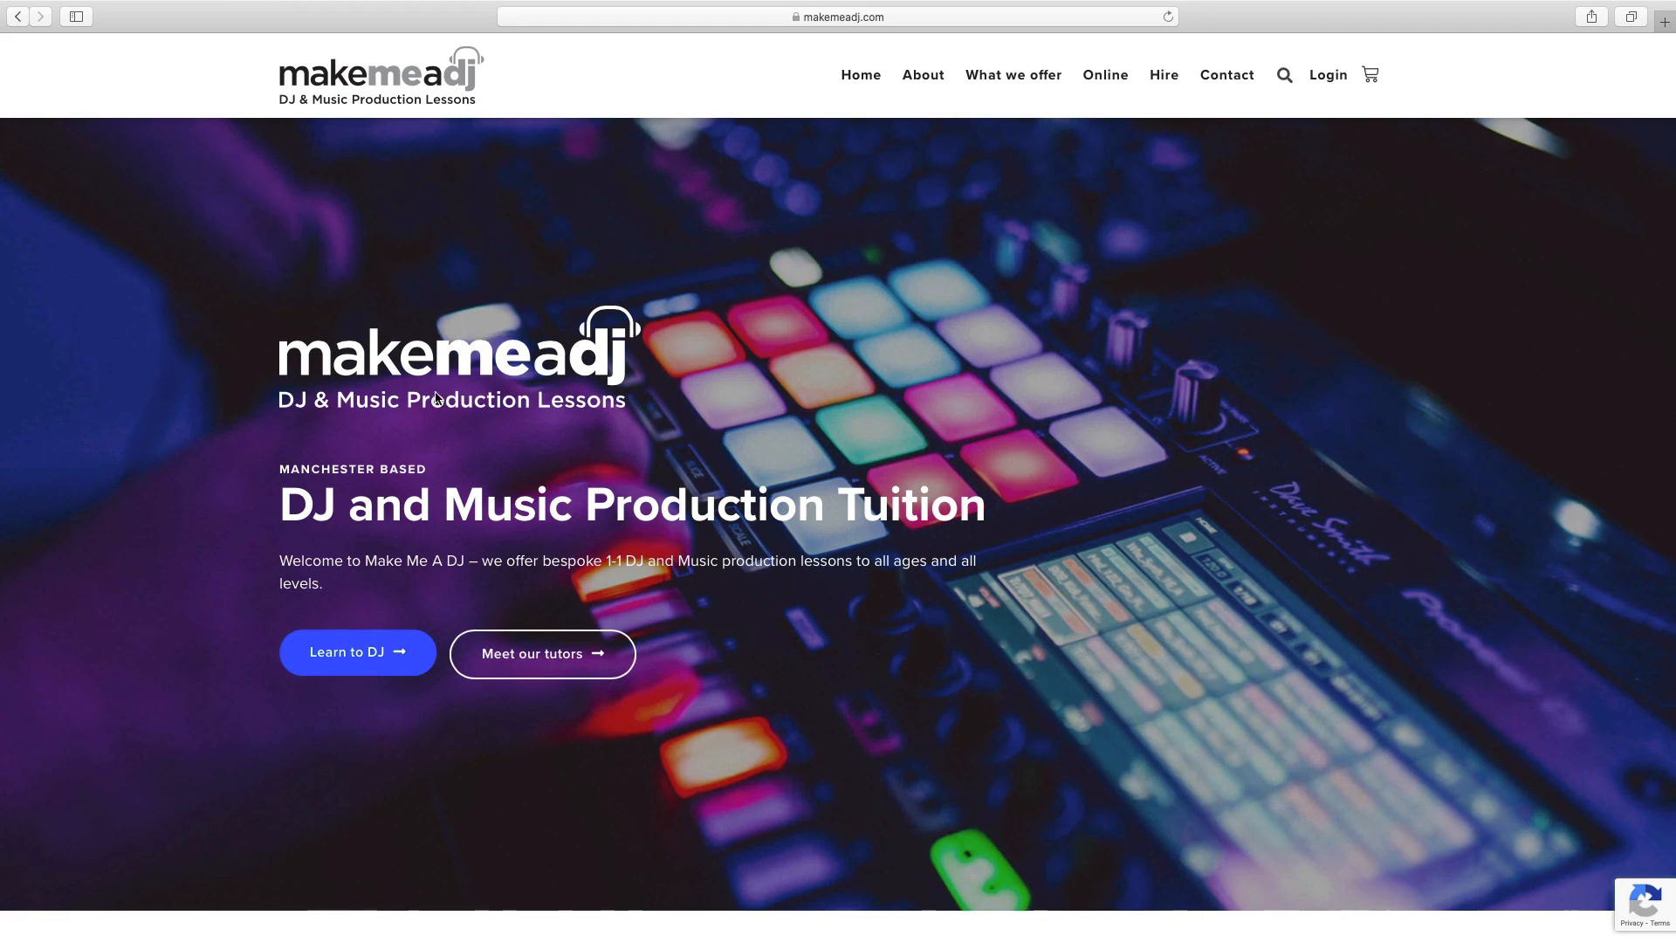
# Open the Production Lessons page on makemeadj.com and read through the course descriptions, tuition formats and studio information.
pyautogui.moveTo(1004, 80)
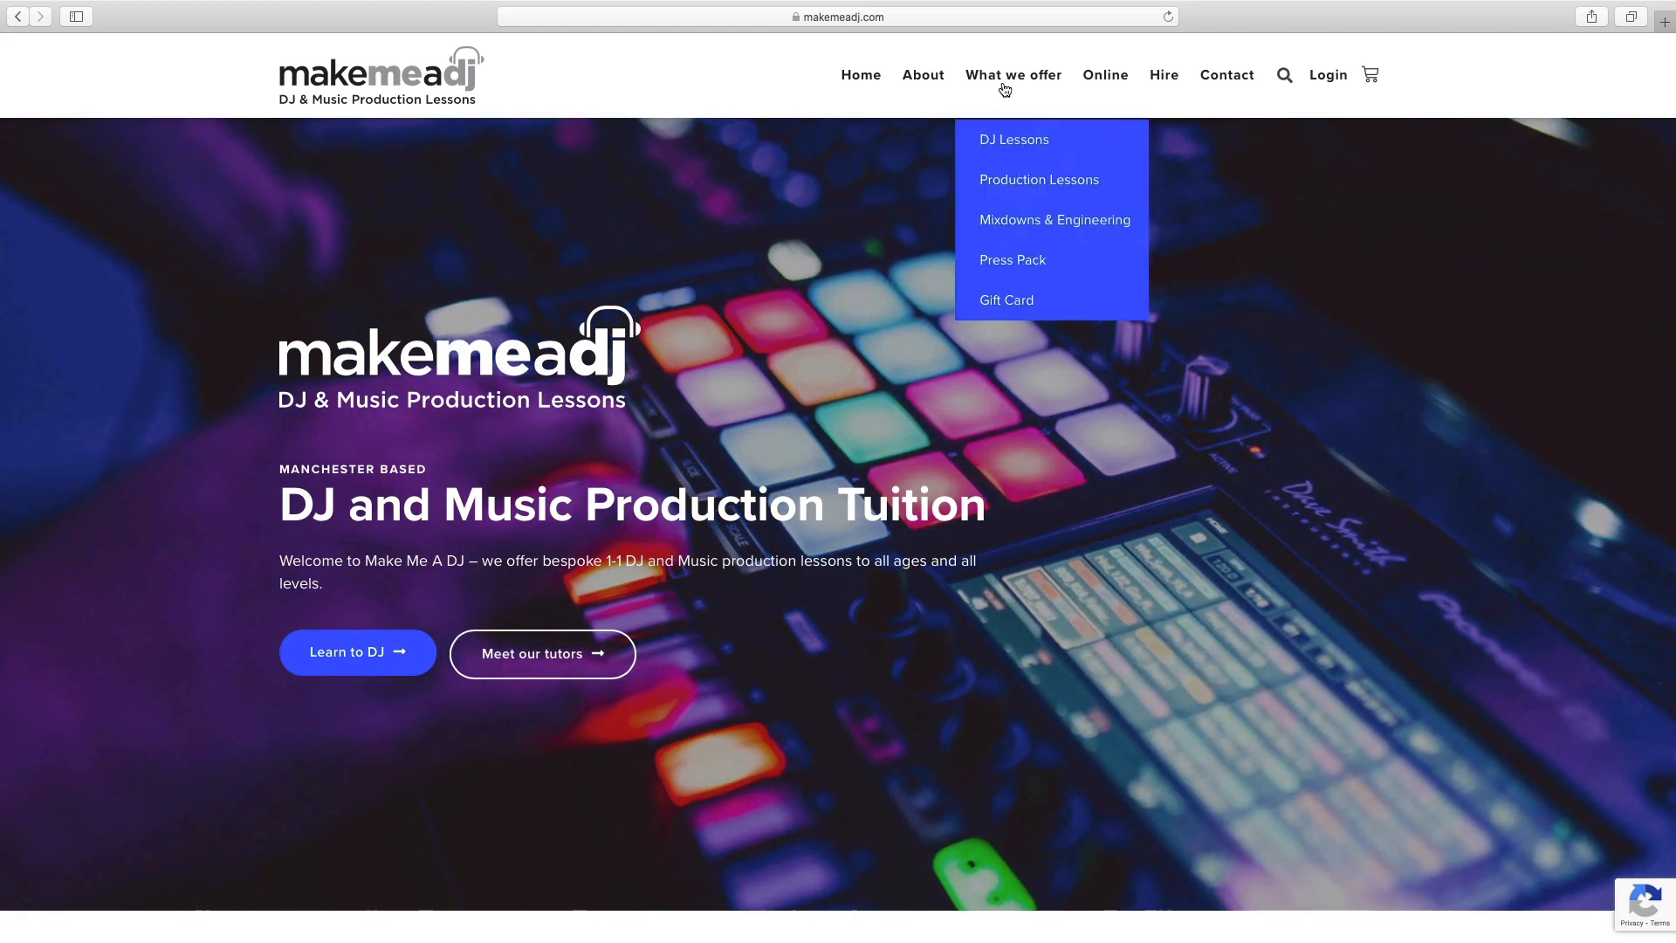
pyautogui.click(1022, 178)
pyautogui.scroll(-3, 234, 602)
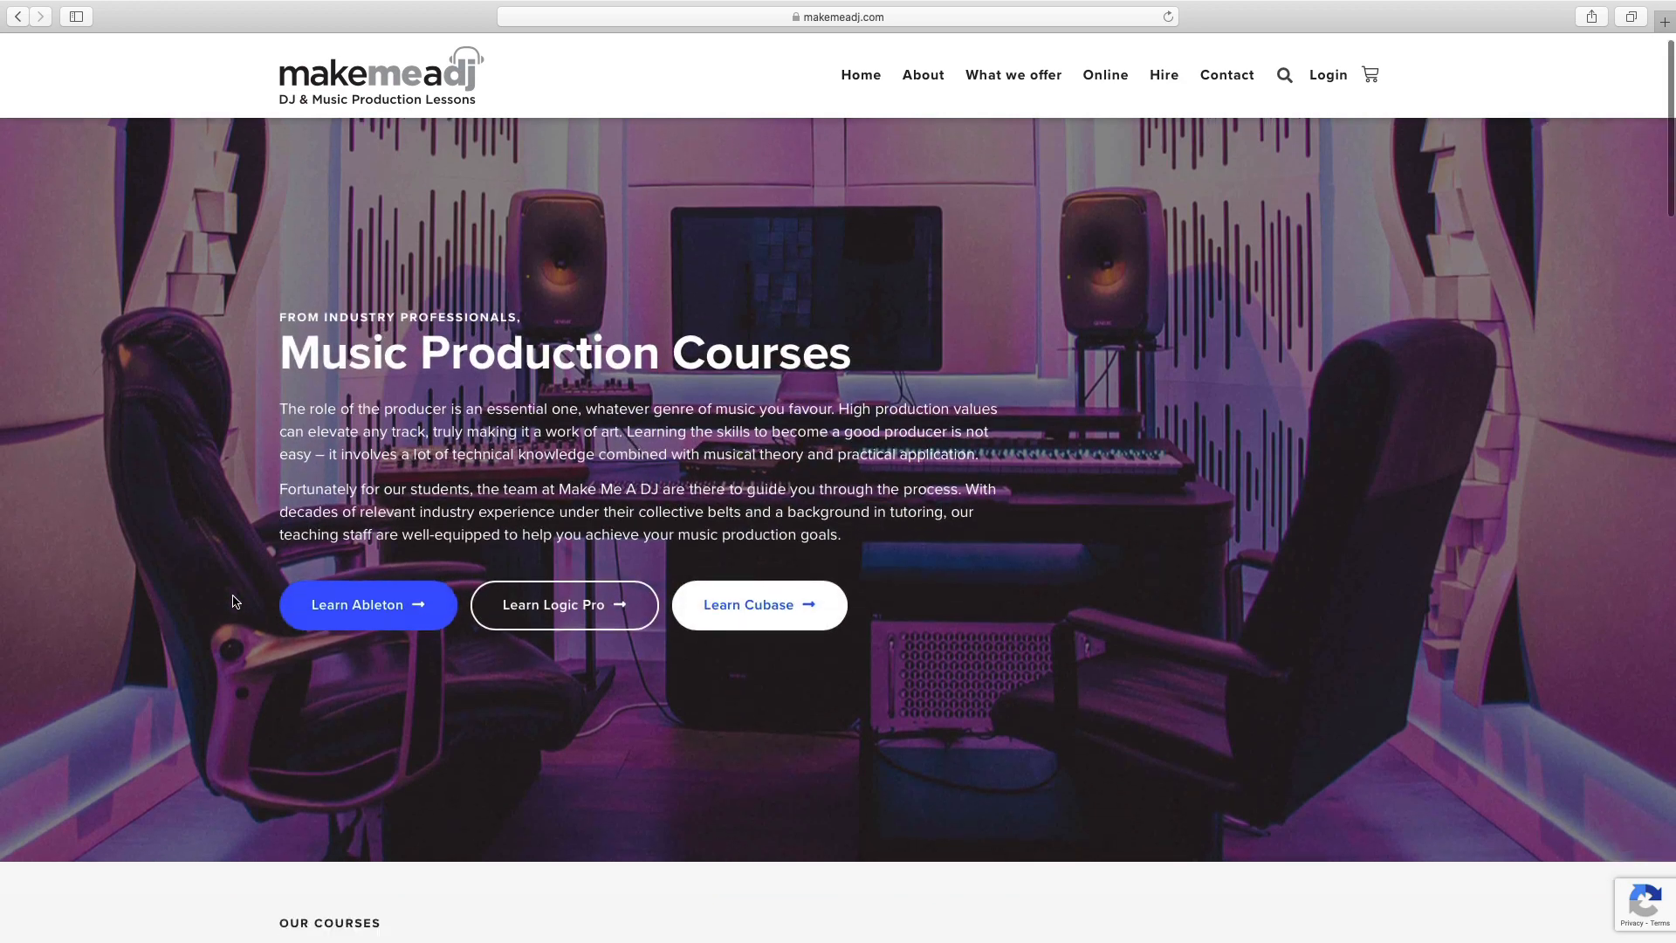
pyautogui.scroll(-9, 234, 602)
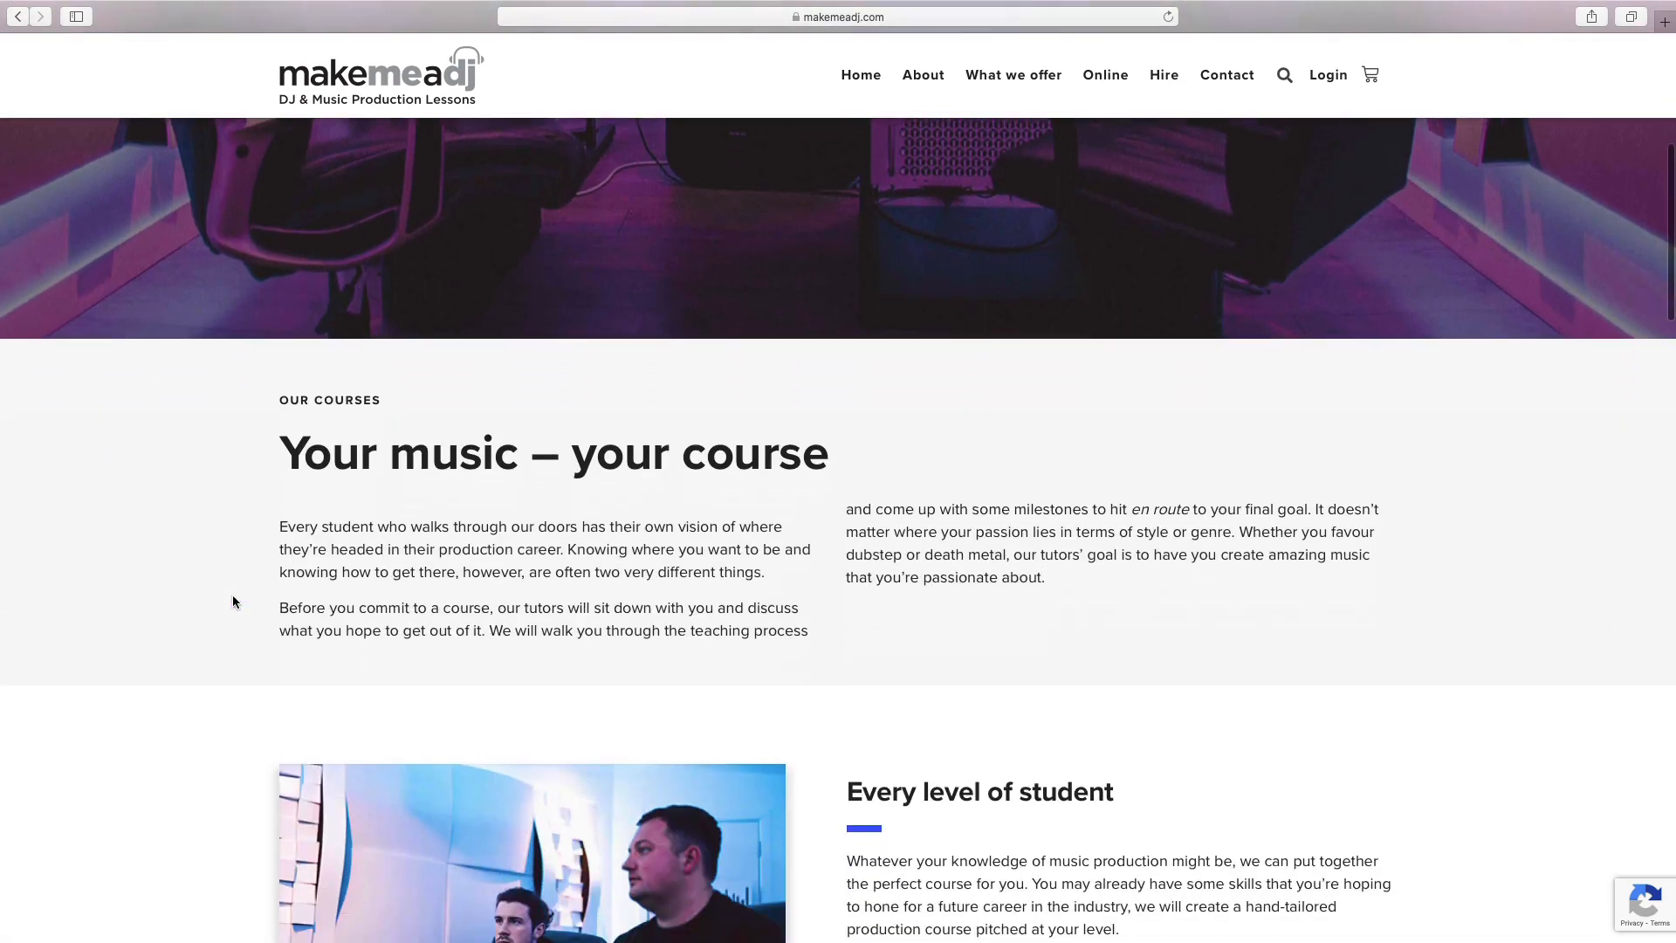
pyautogui.scroll(-10, 233, 601)
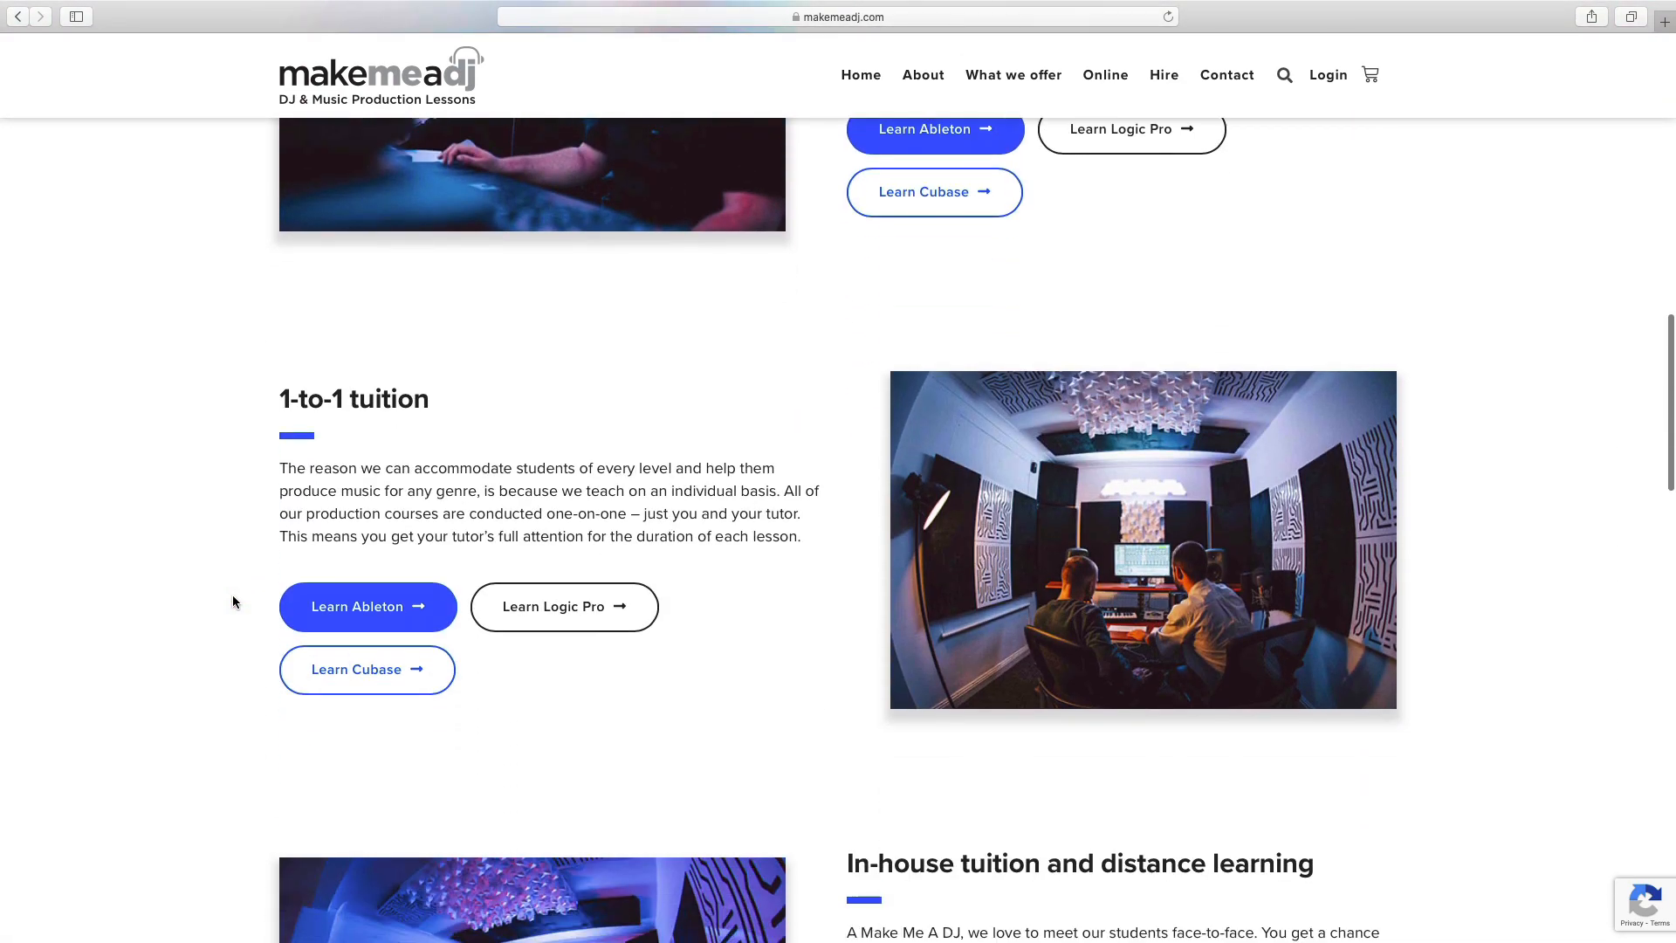
pyautogui.scroll(-7, 233, 601)
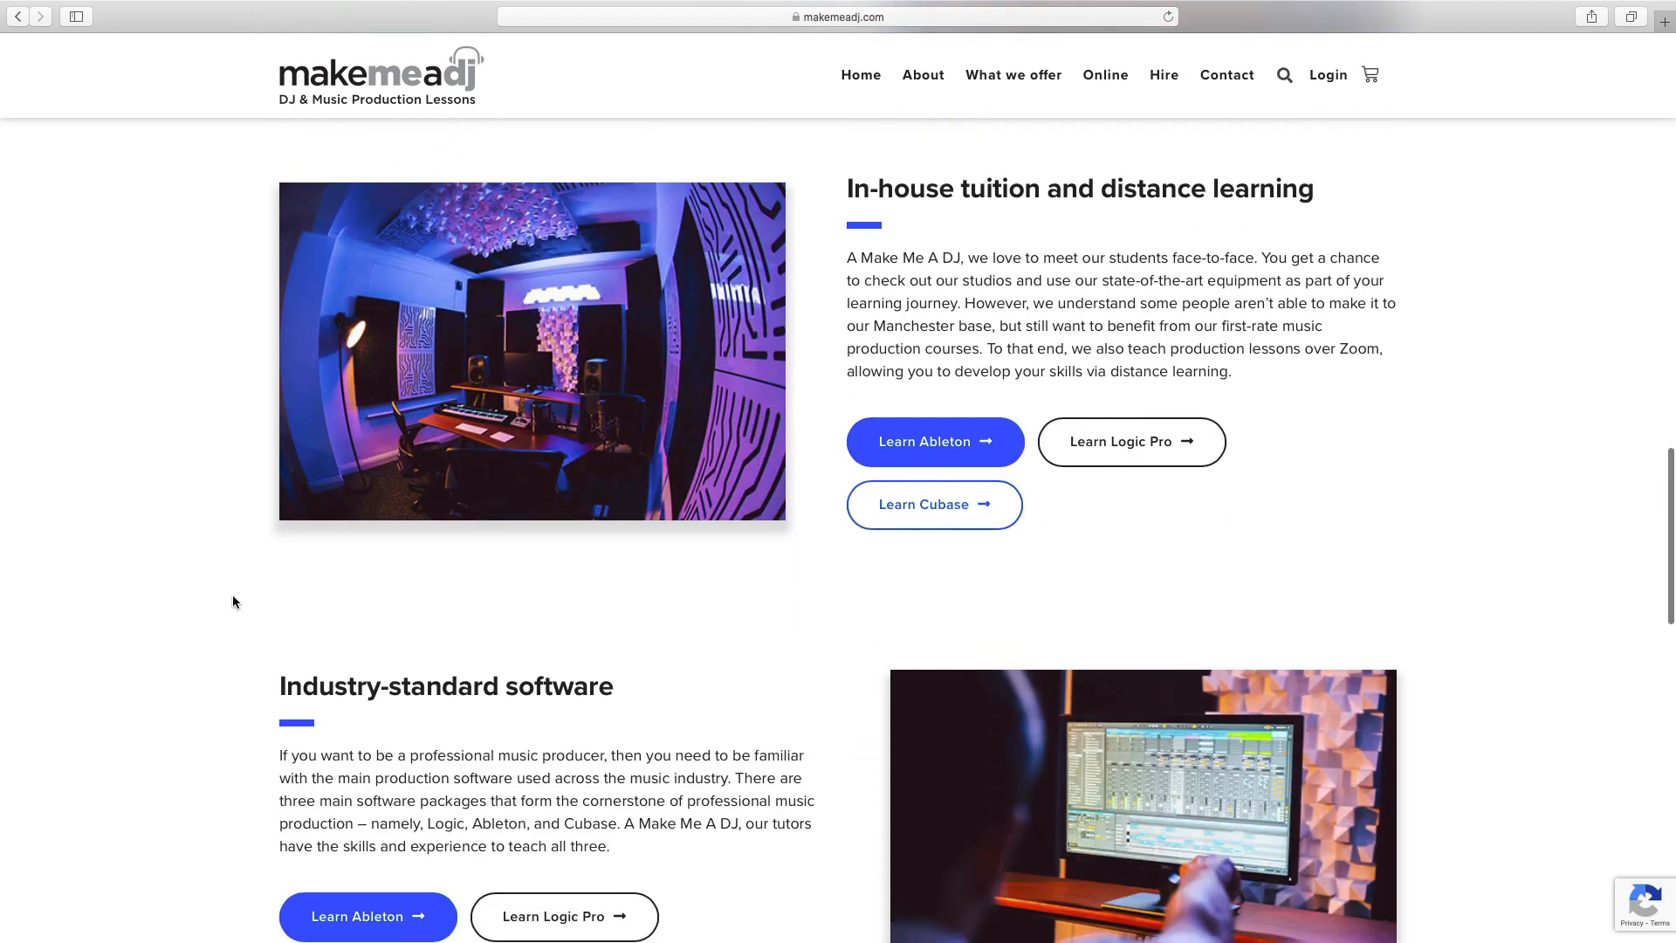
pyautogui.scroll(-6, 232, 595)
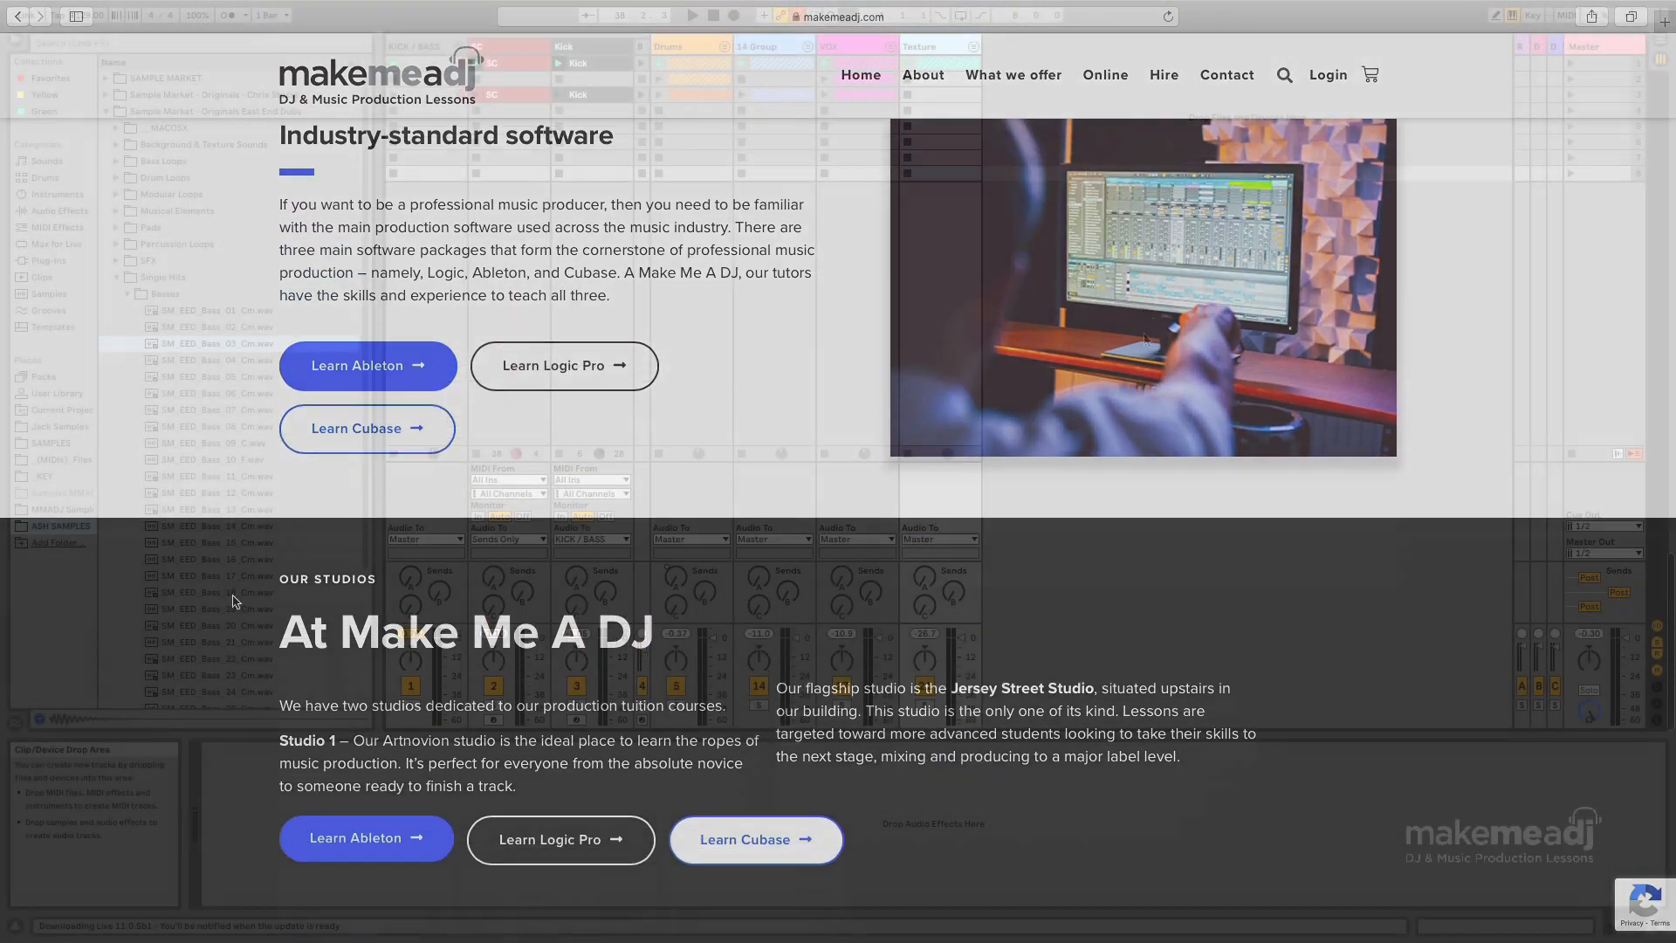
pyautogui.scroll(-4, 233, 601)
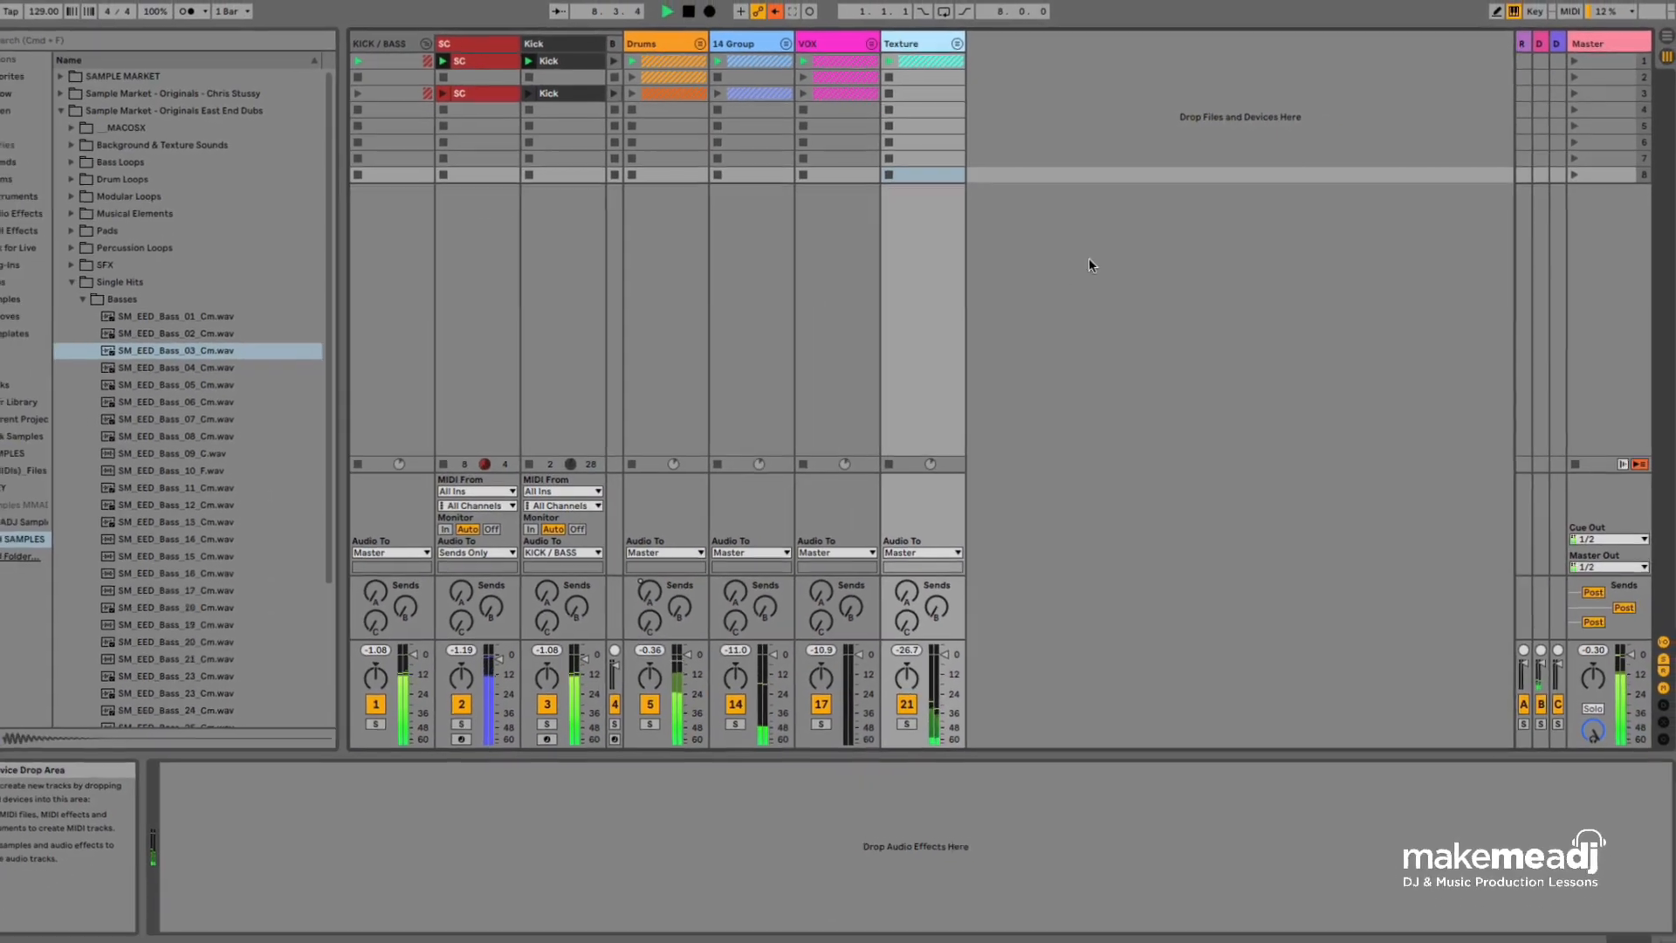
# Insert a new MIDI track directly after the narrow track 4 and widen it to full track width.
pyautogui.rightClick(631, 46)
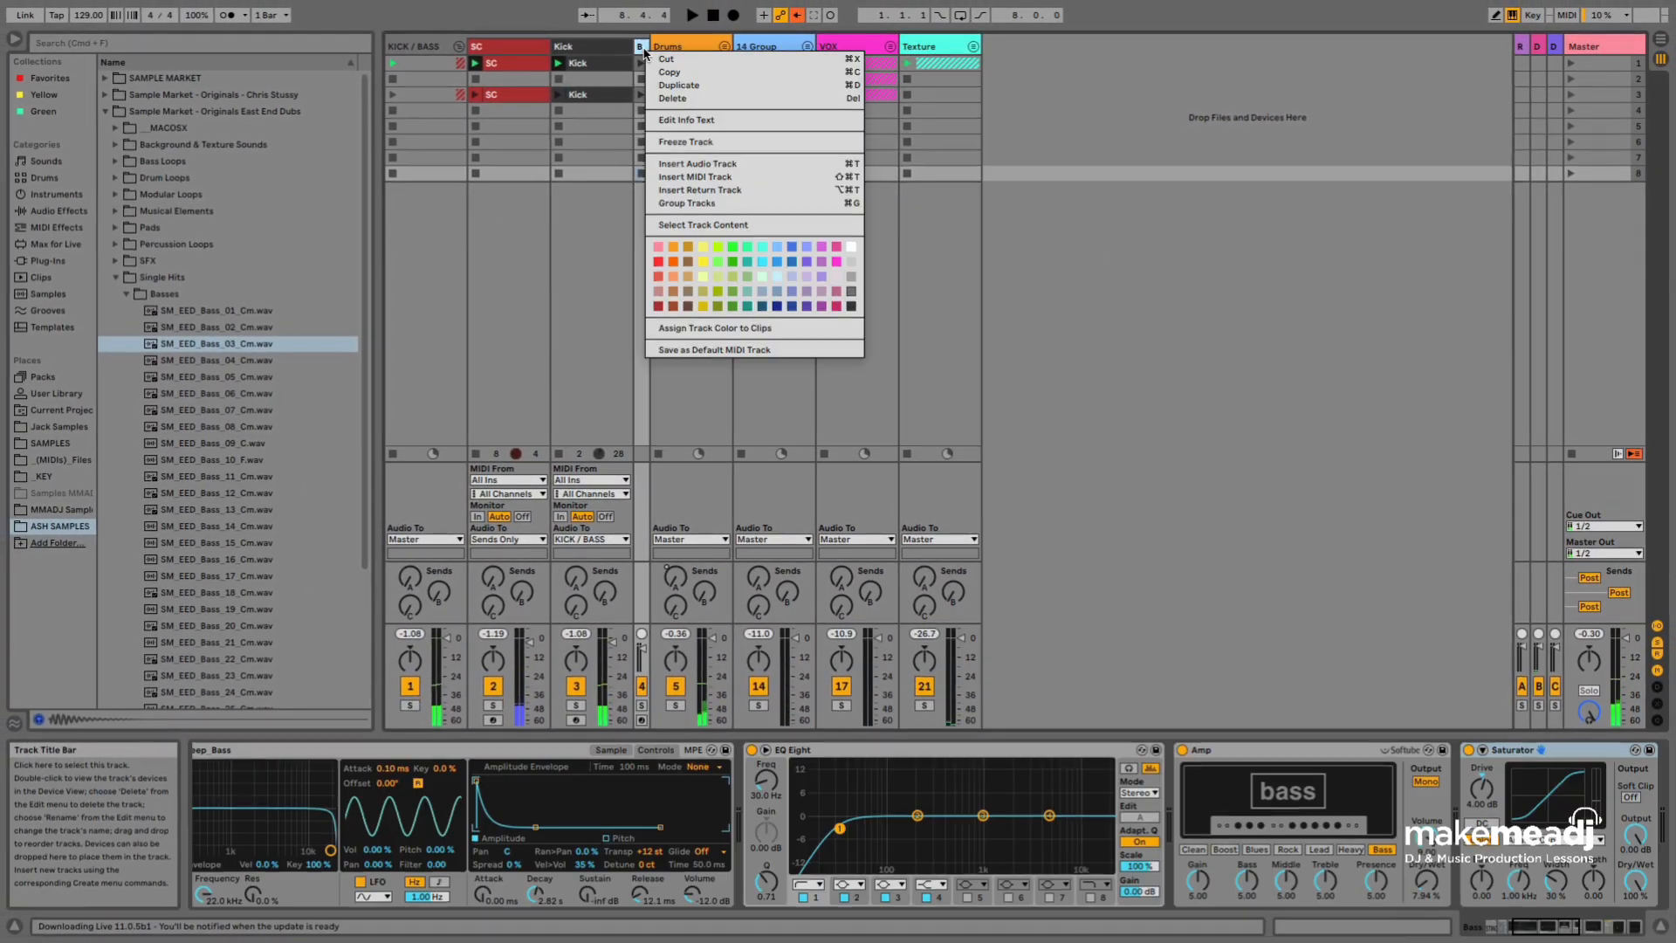
pyautogui.click(695, 177)
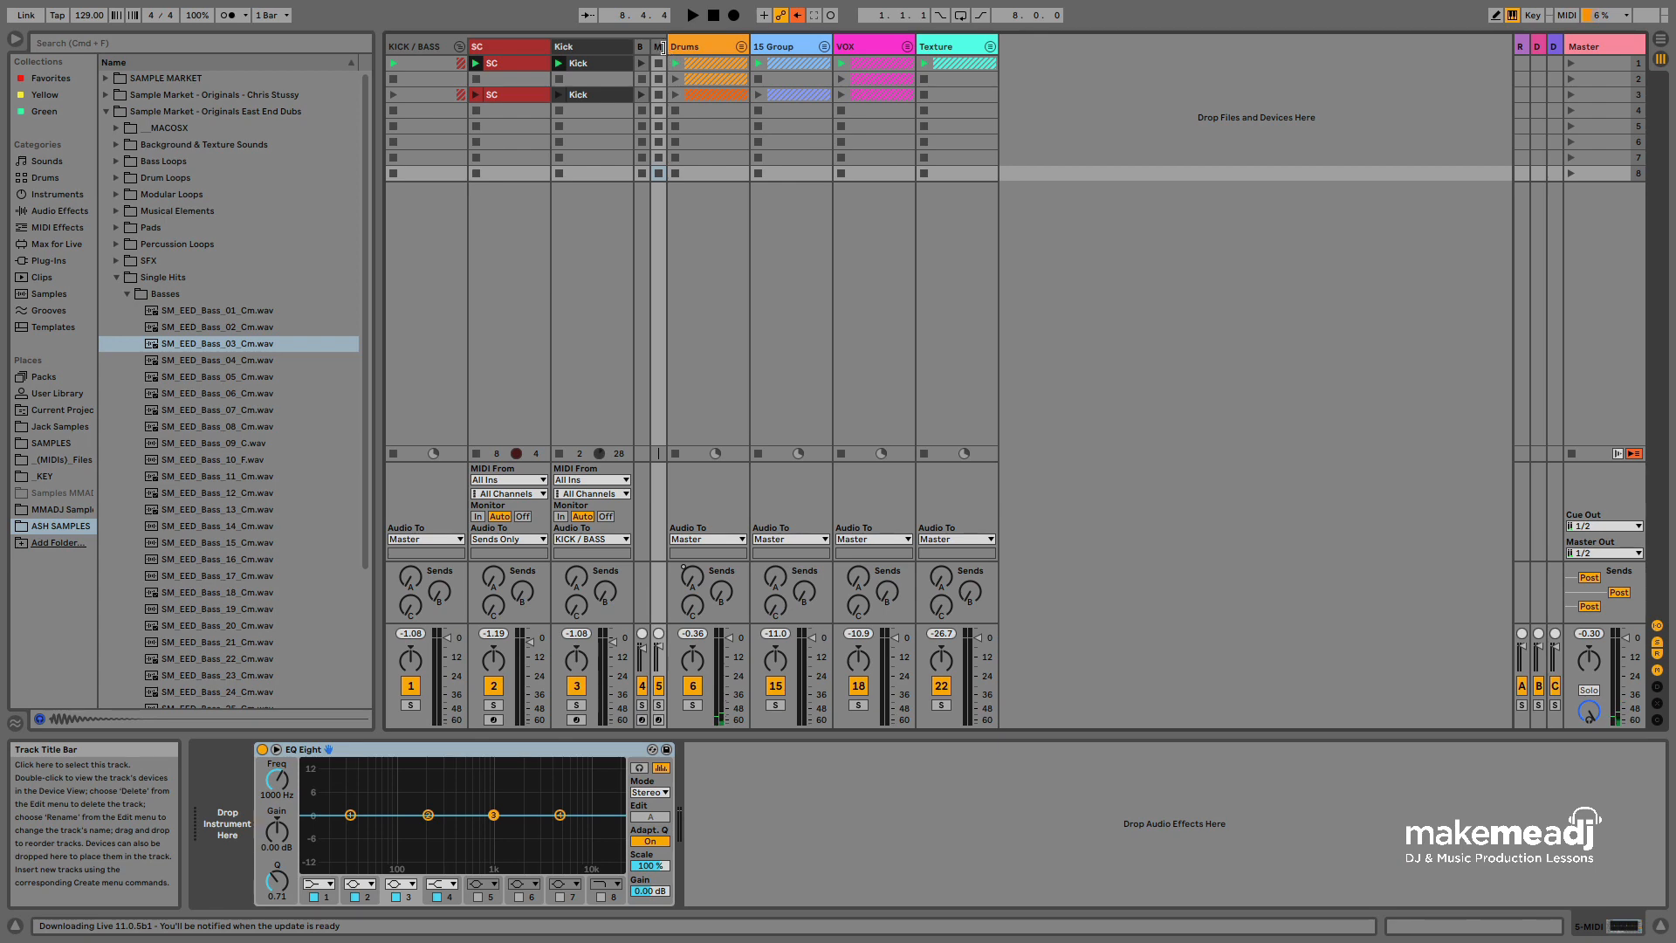
pyautogui.moveTo(665, 54); pyautogui.dragTo(736, 54)
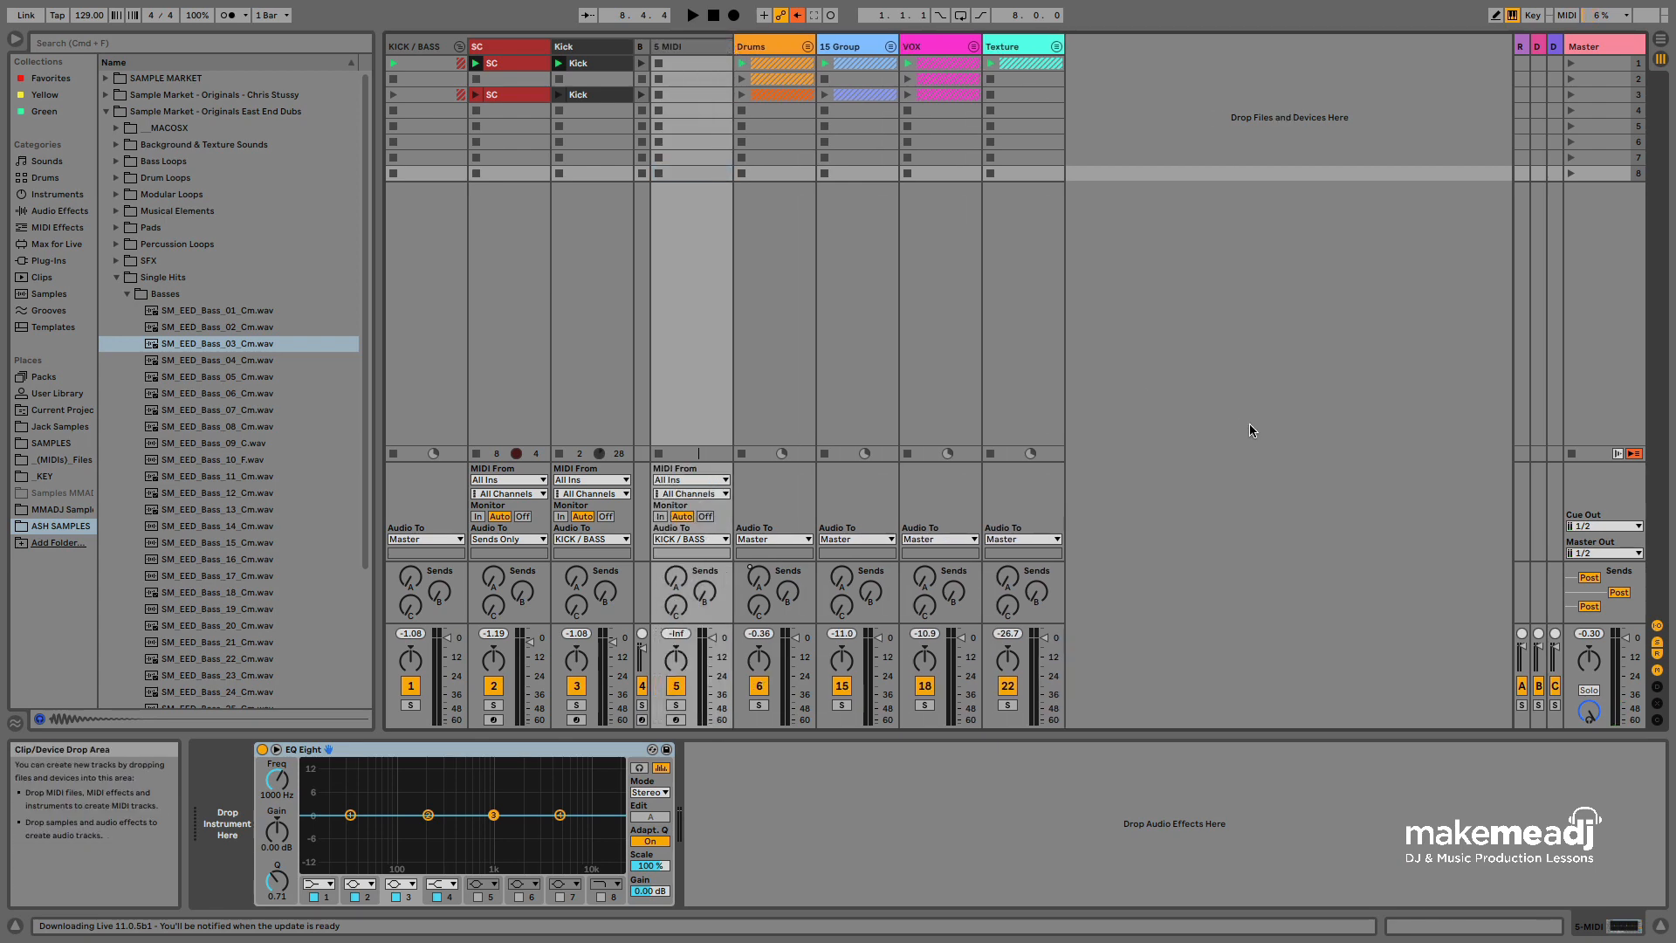
# Load SM_EED_Bass_03_Cm.wav as the instrument of the new MIDI track and check its control and sample views.
pyautogui.click(219, 351)
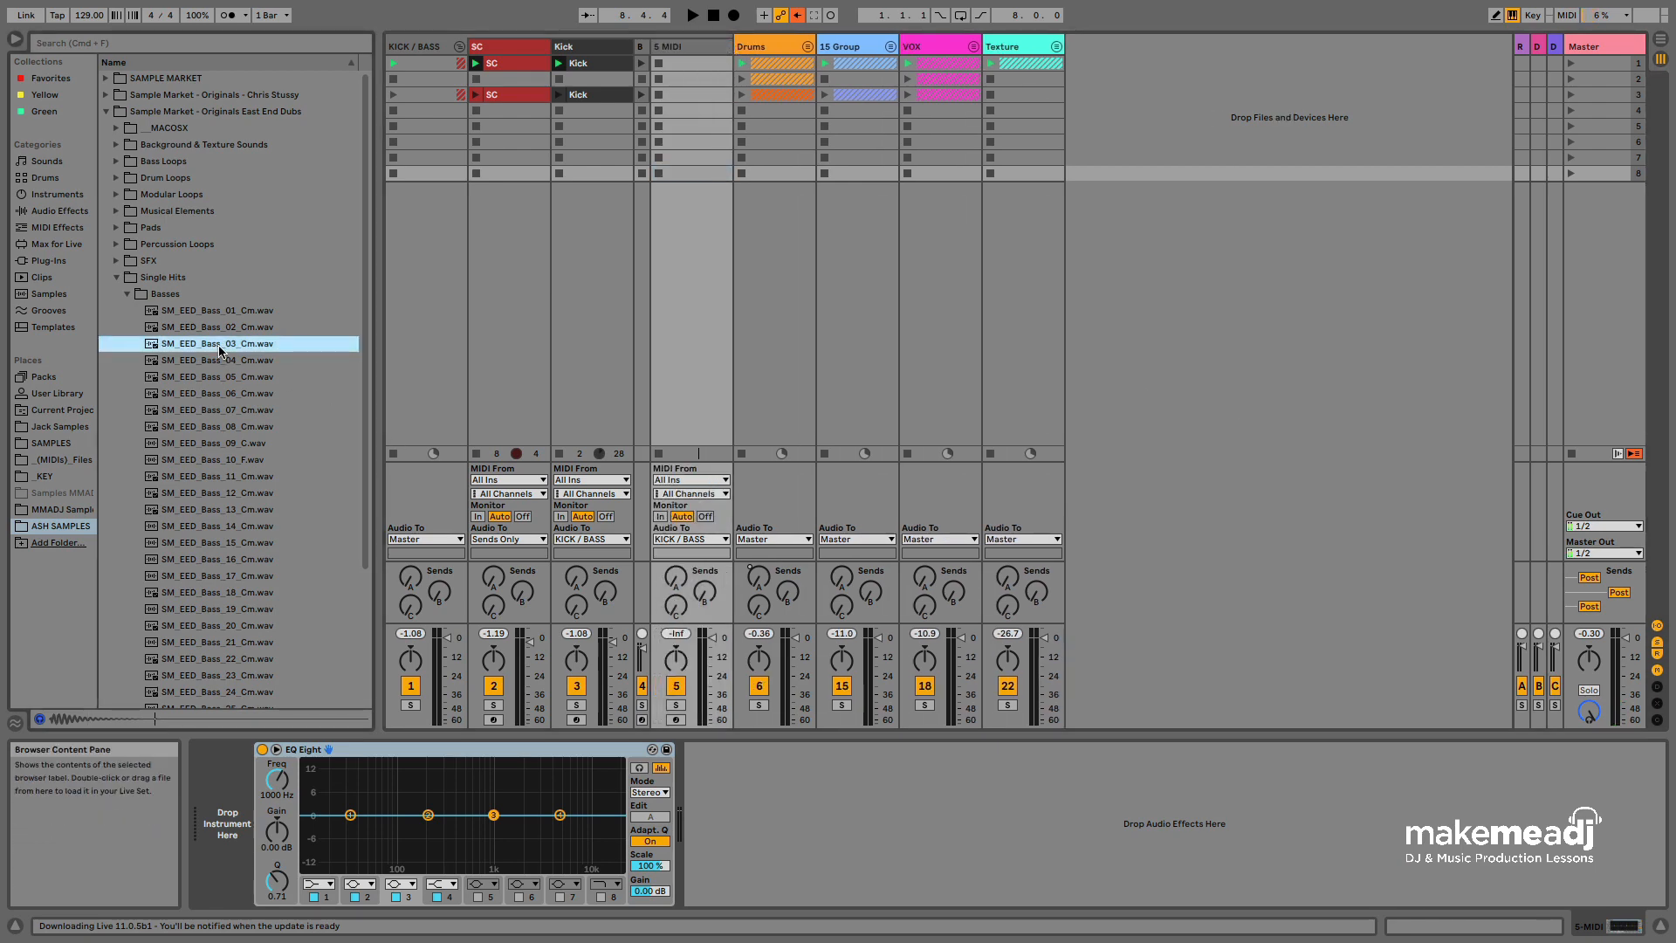
pyautogui.moveTo(201, 348); pyautogui.dragTo(236, 816)
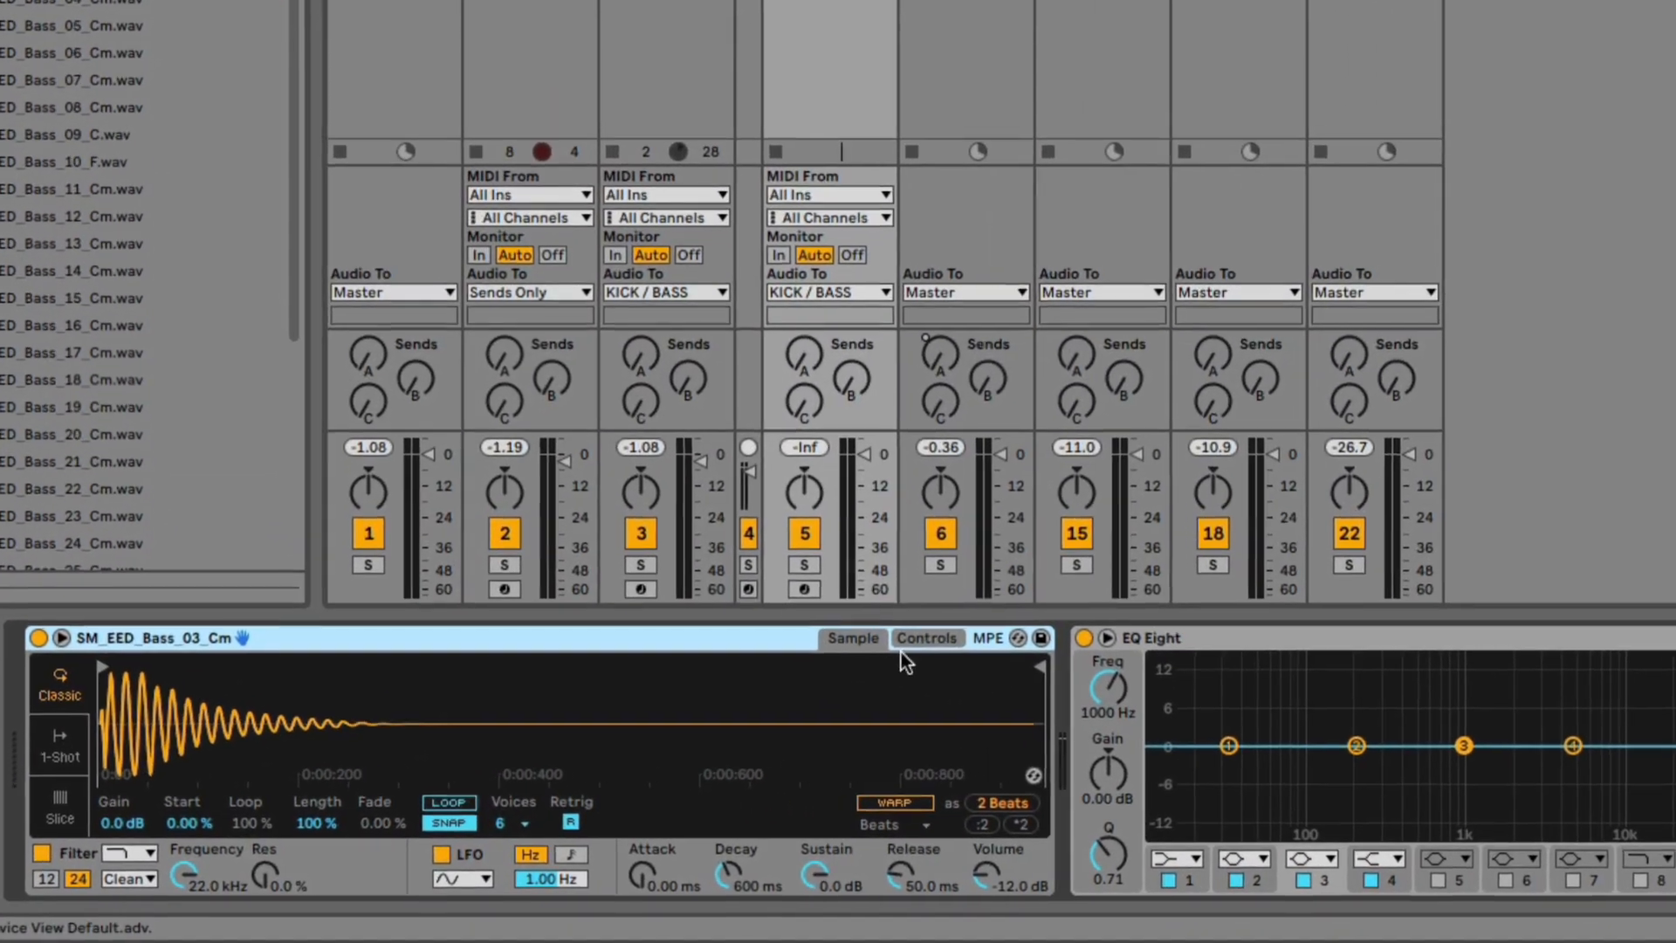
pyautogui.click(781, 730)
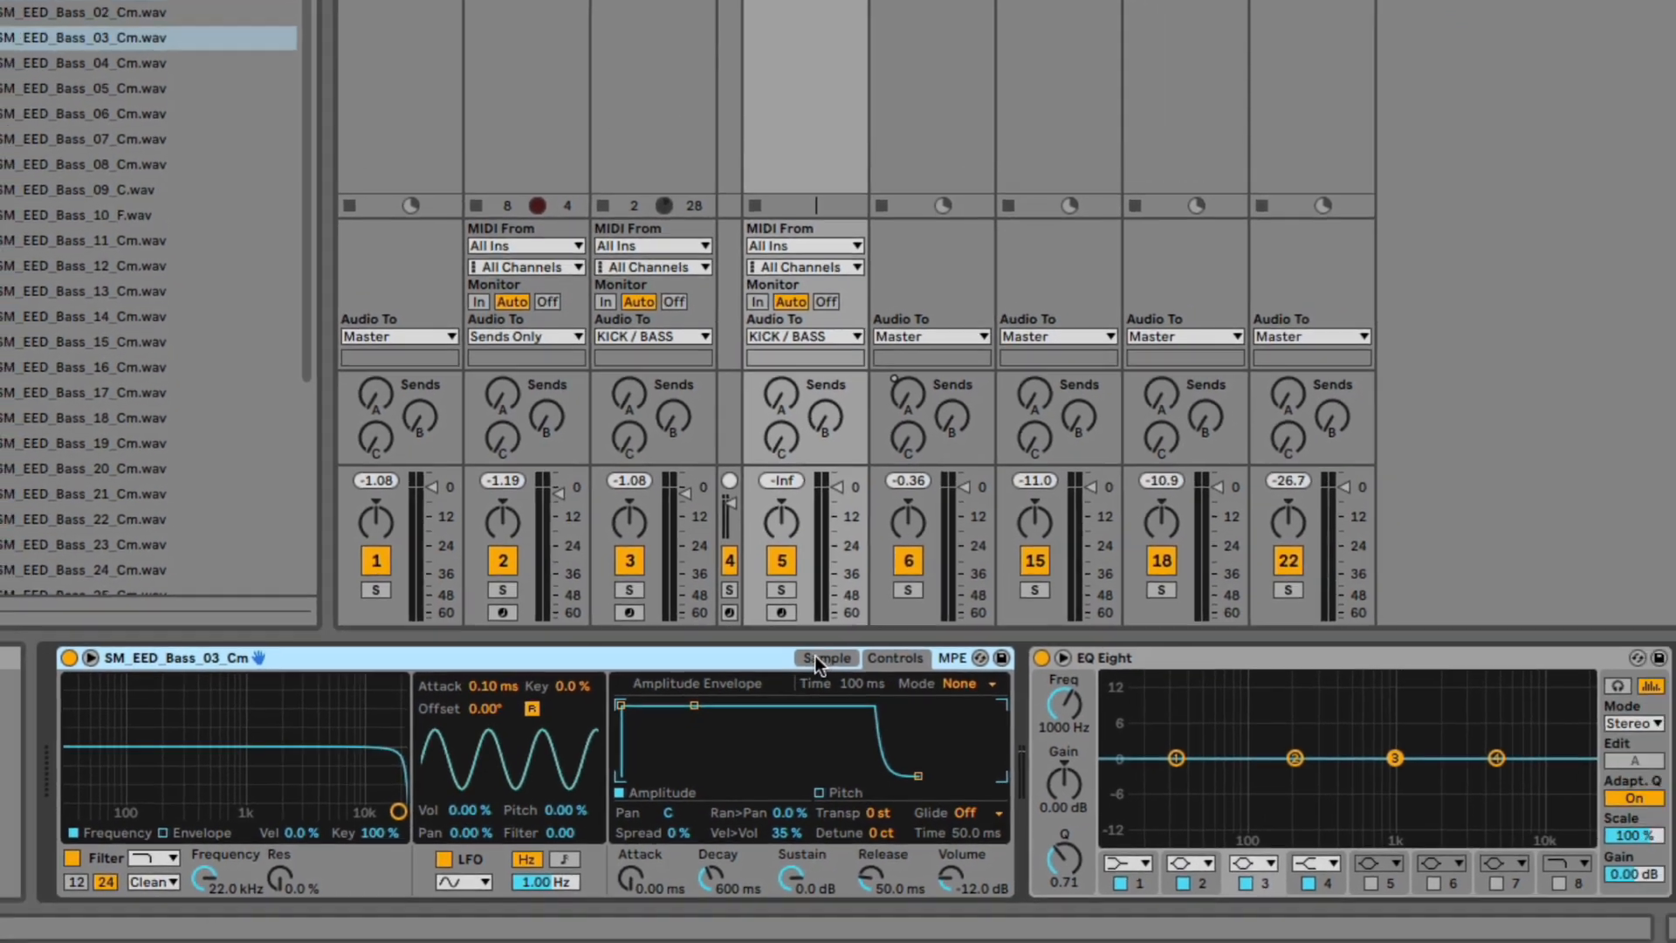
pyautogui.click(816, 658)
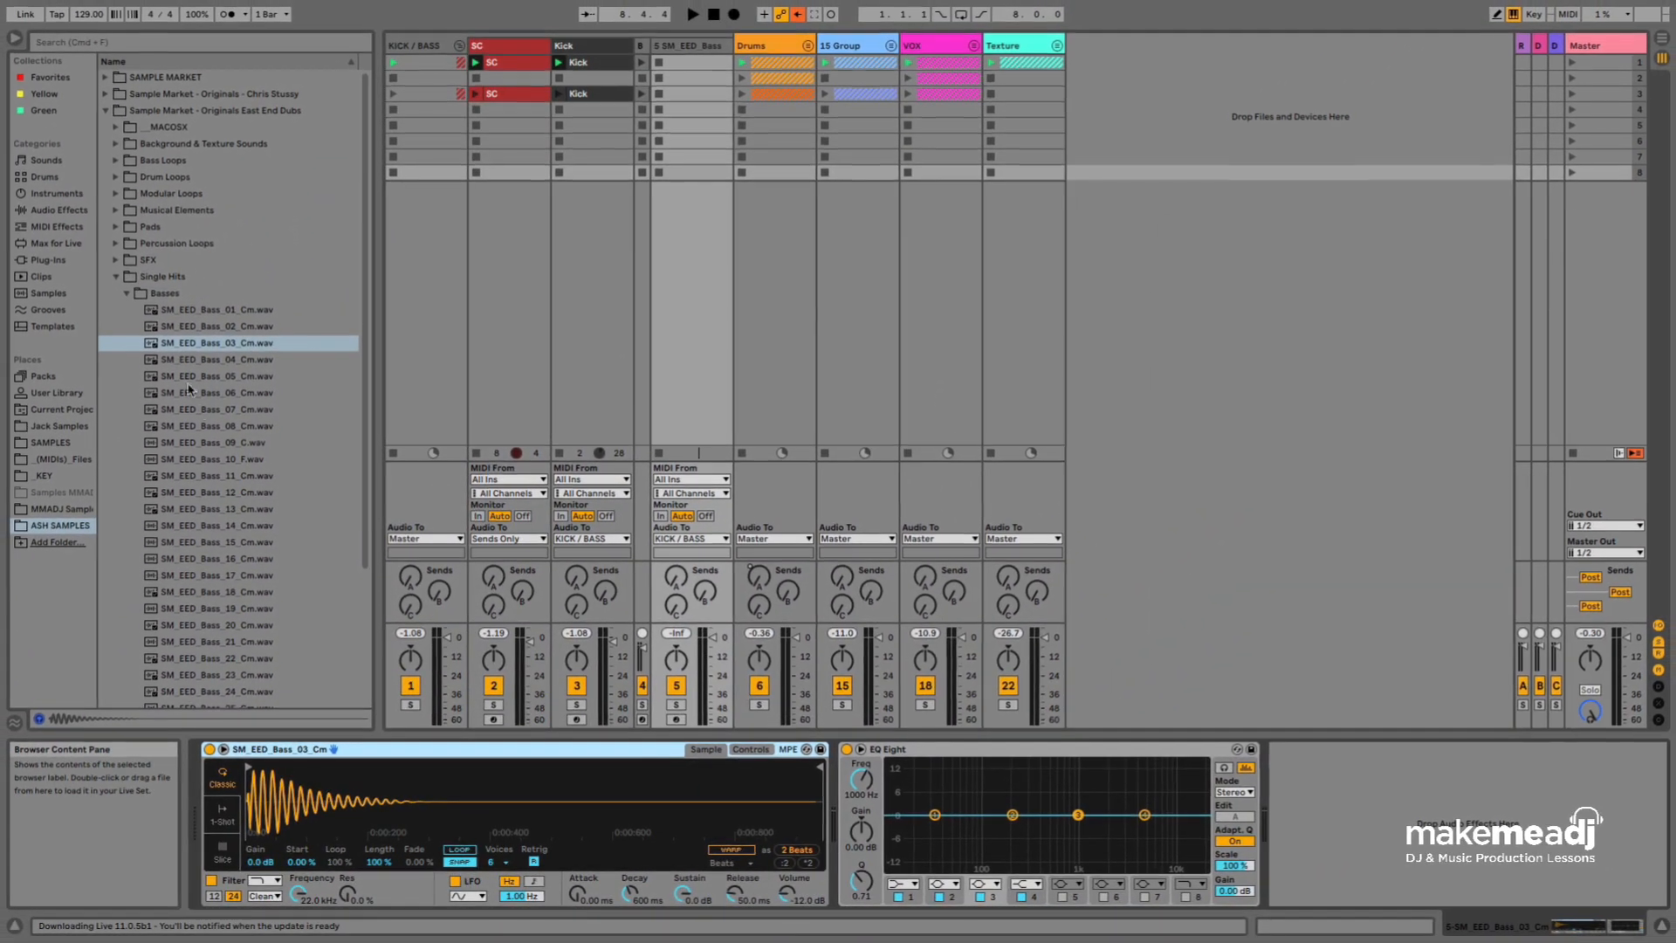
# Add the Max MIDI effect STING!64 by SKINNERBOX before the bass sampler and generate a new pattern.
pyautogui.click(57, 243)
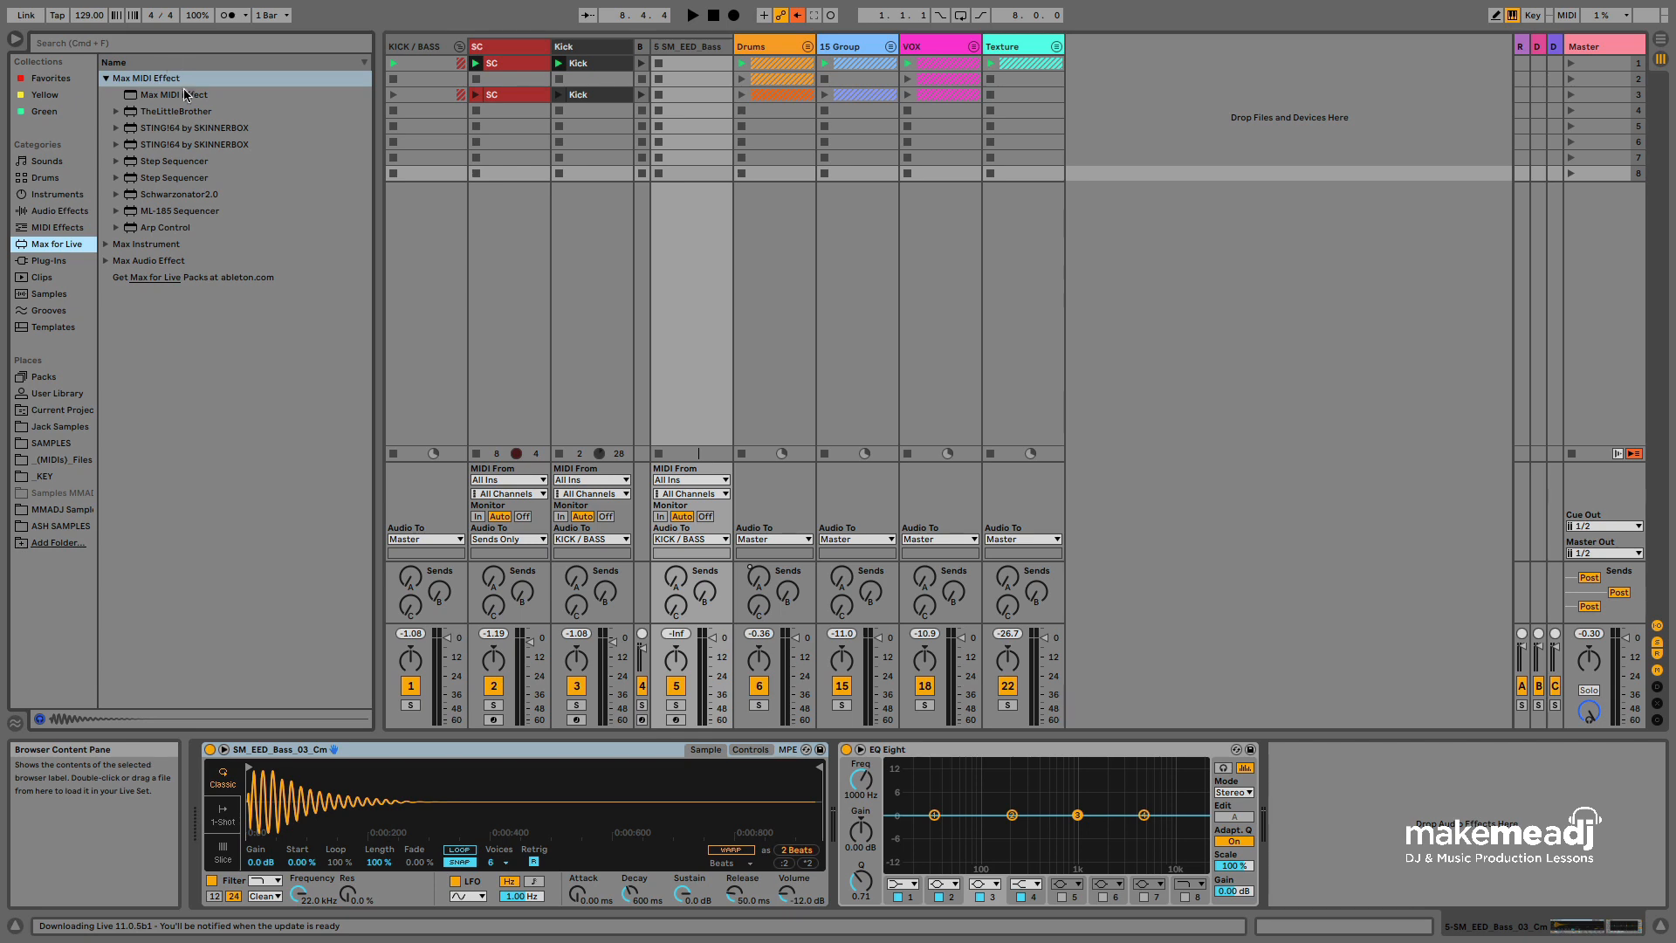
pyautogui.moveTo(153, 135); pyautogui.dragTo(237, 242)
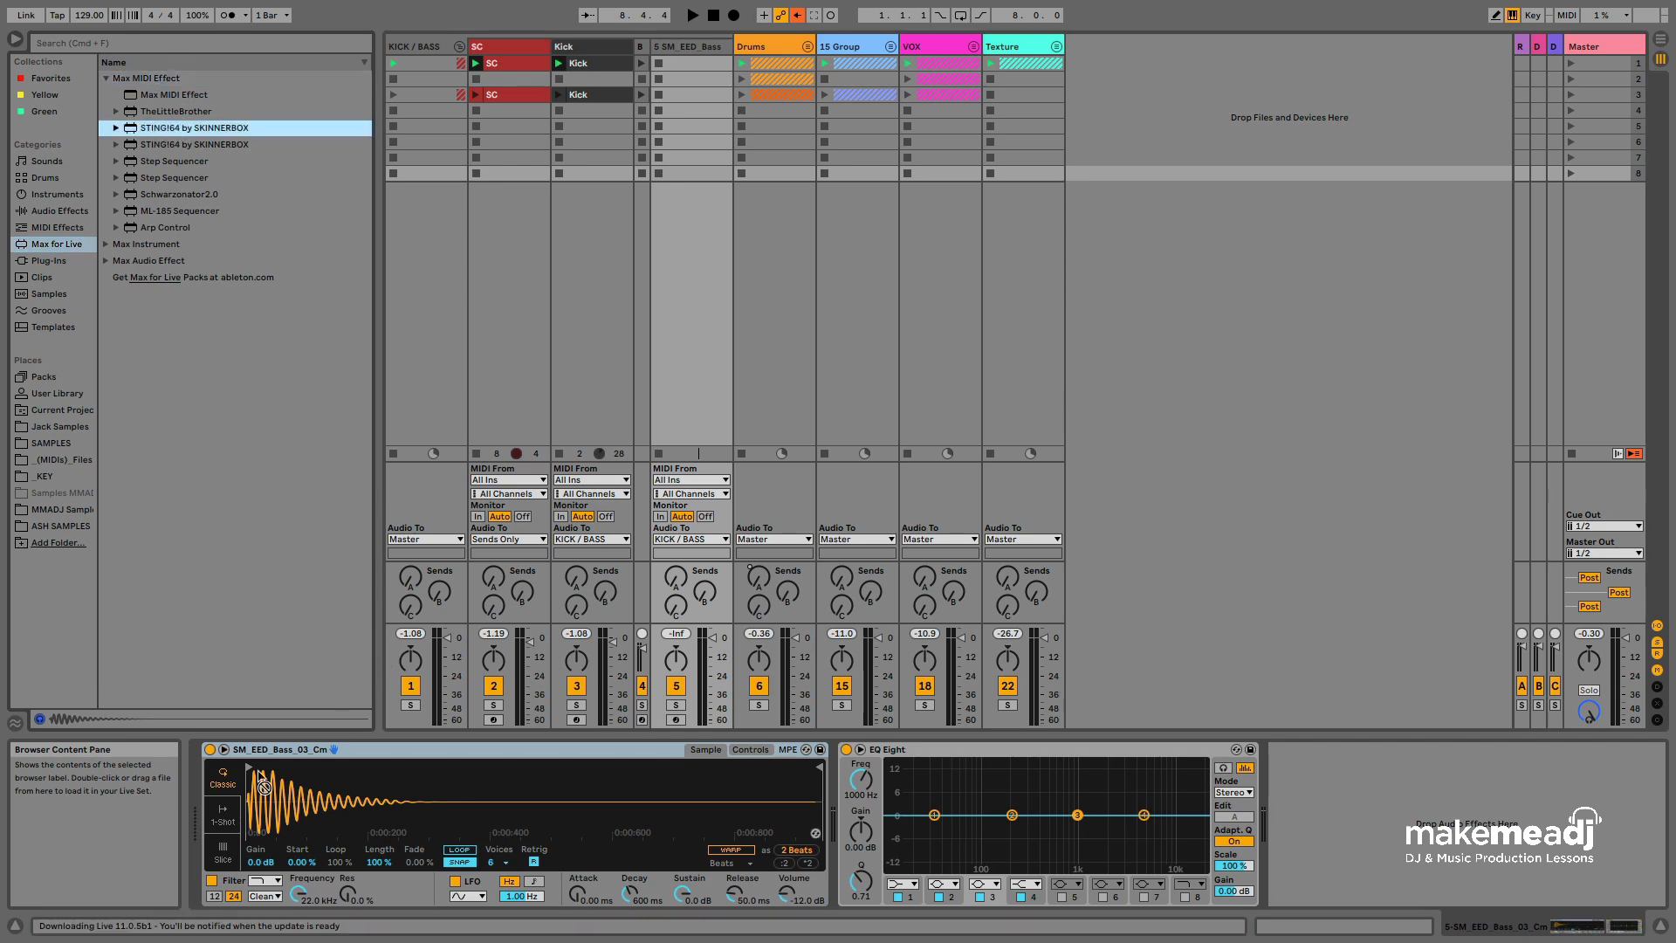
pyautogui.moveTo(262, 781); pyautogui.dragTo(206, 773)
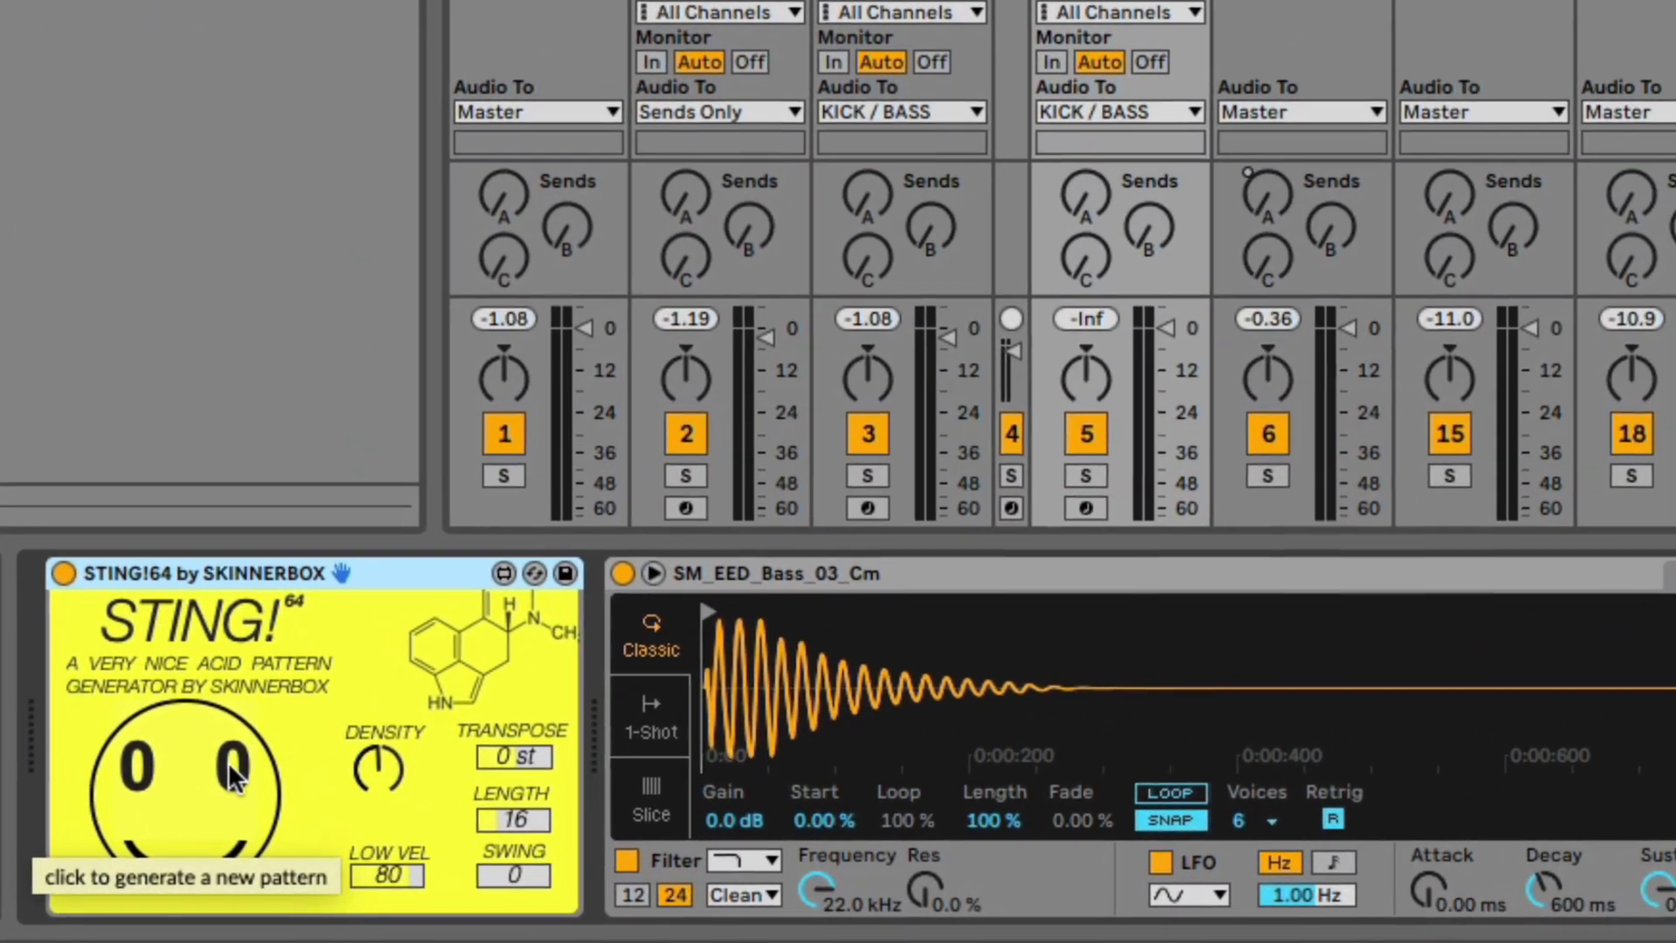
pyautogui.click(187, 789)
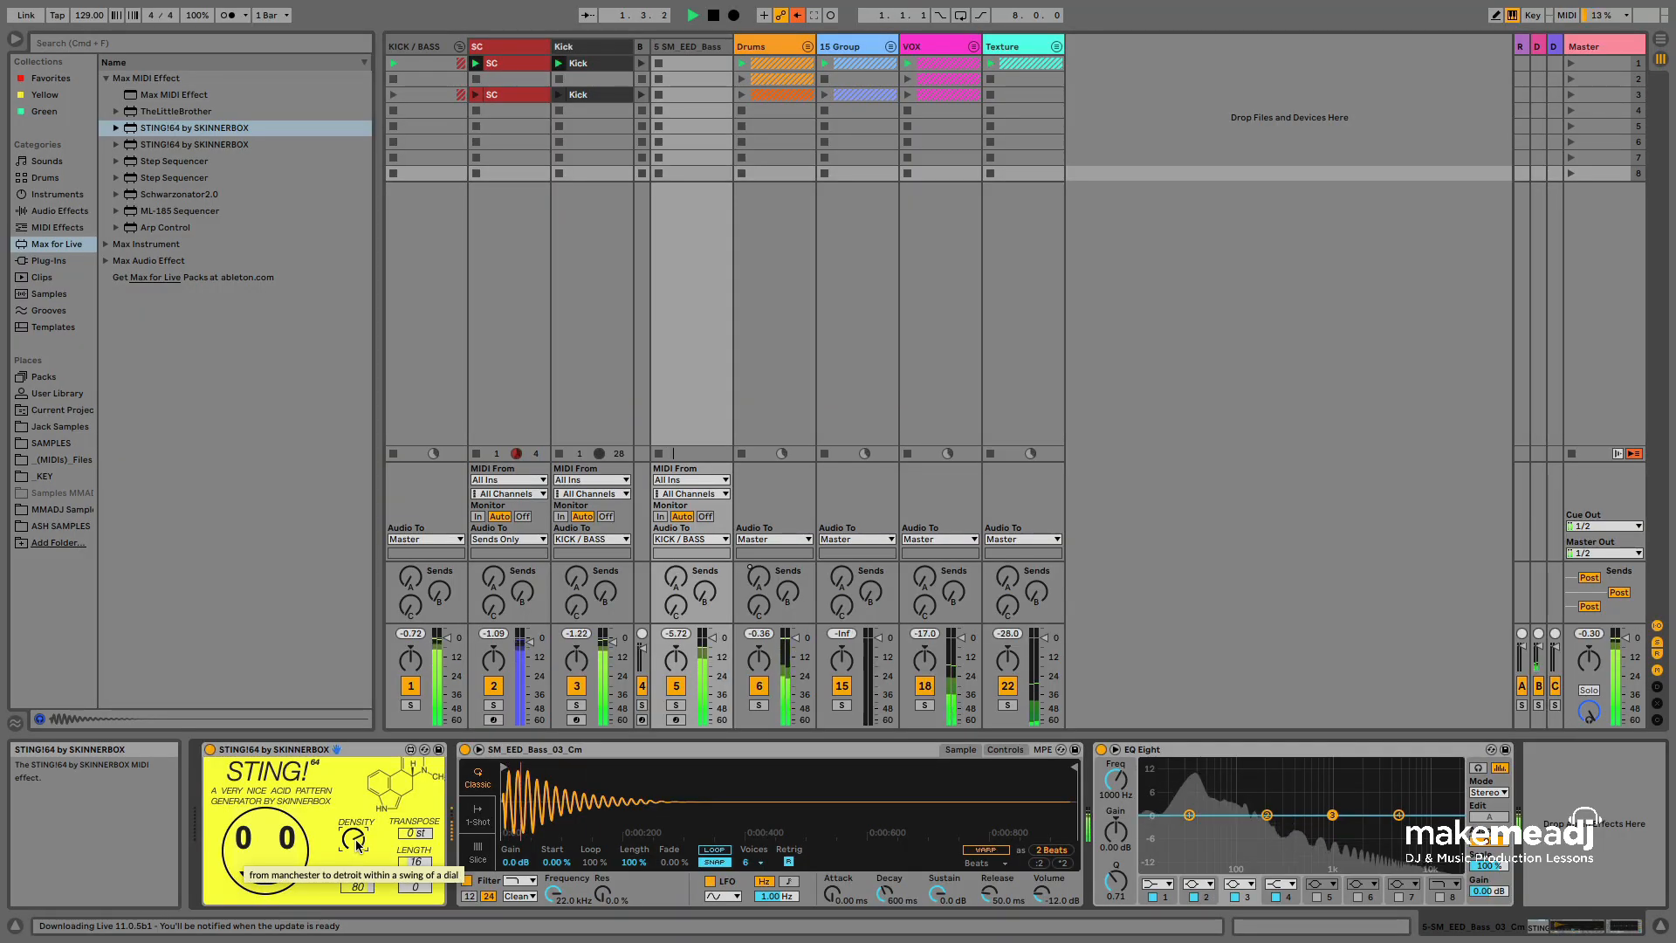
# Audition the generated bass pattern in solo and transpose the bass sampler by +12 st.
pyautogui.moveTo(357, 845); pyautogui.dragTo(356, 844)
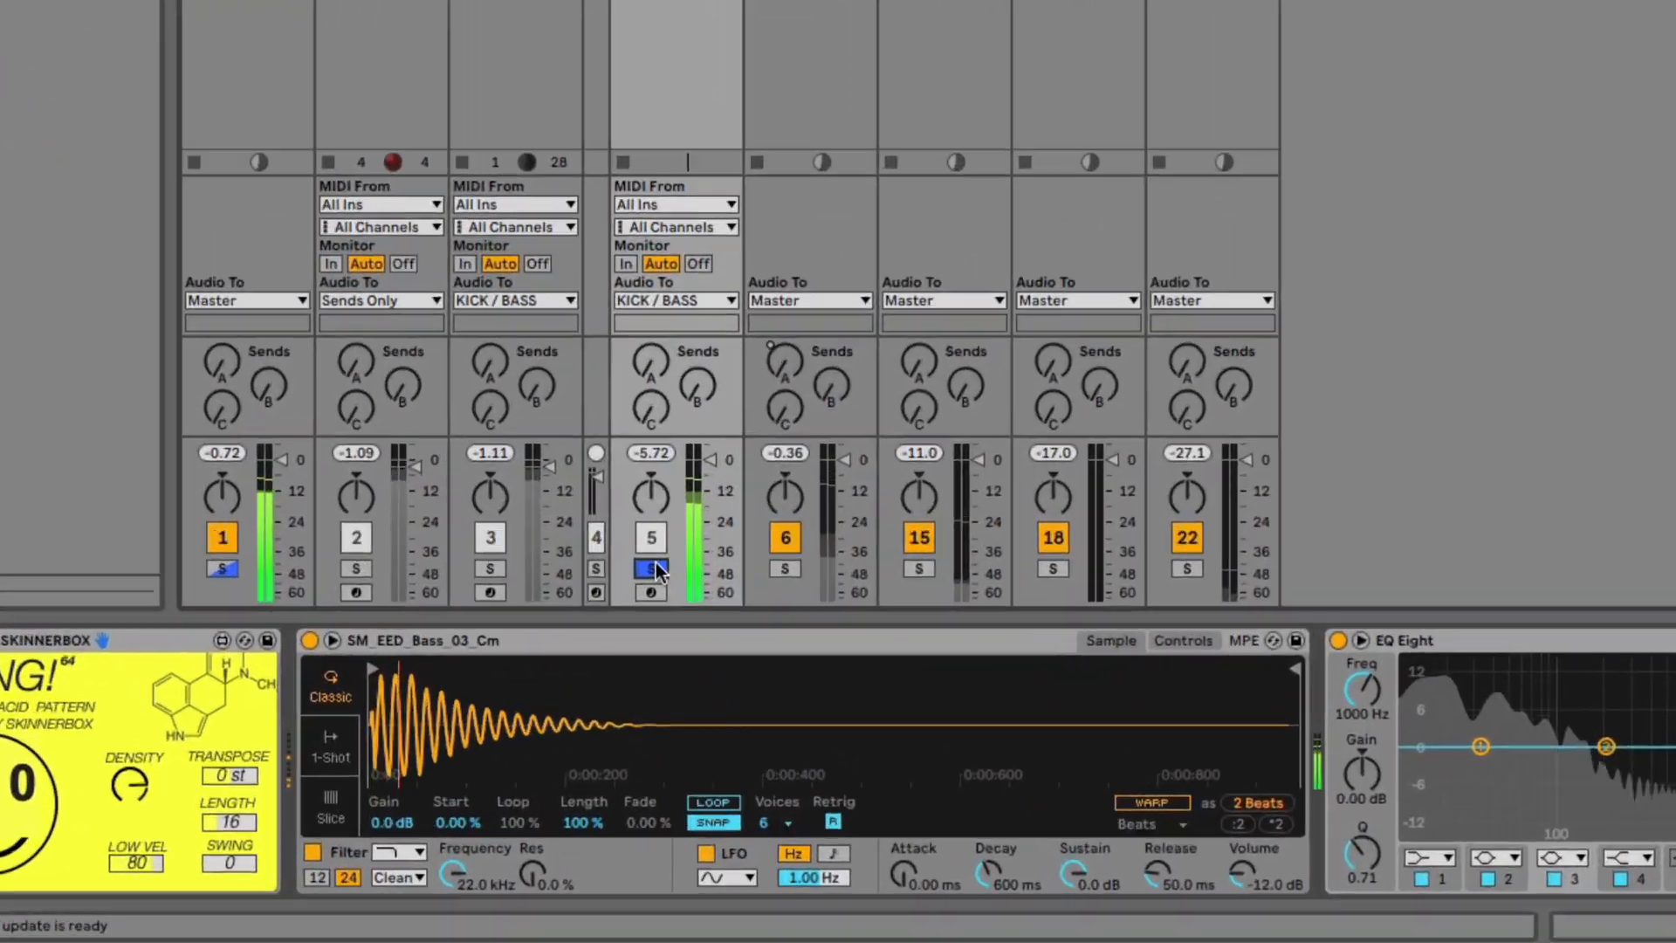
pyautogui.click(678, 705)
pyautogui.click(1387, 516)
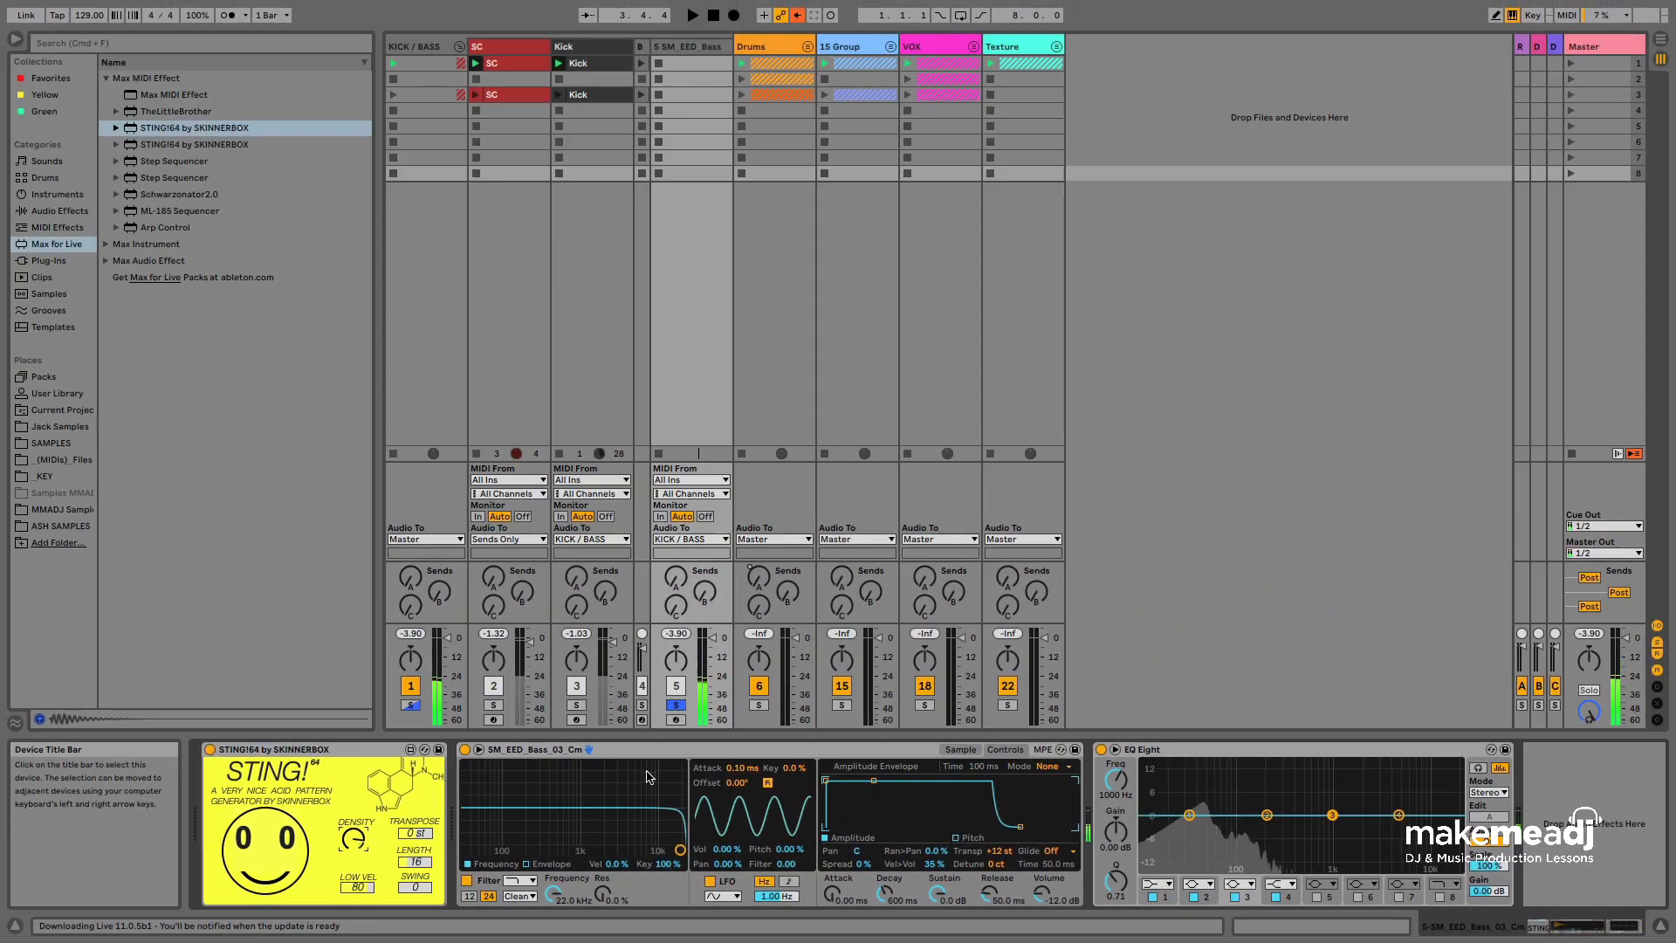
pyautogui.press('space')
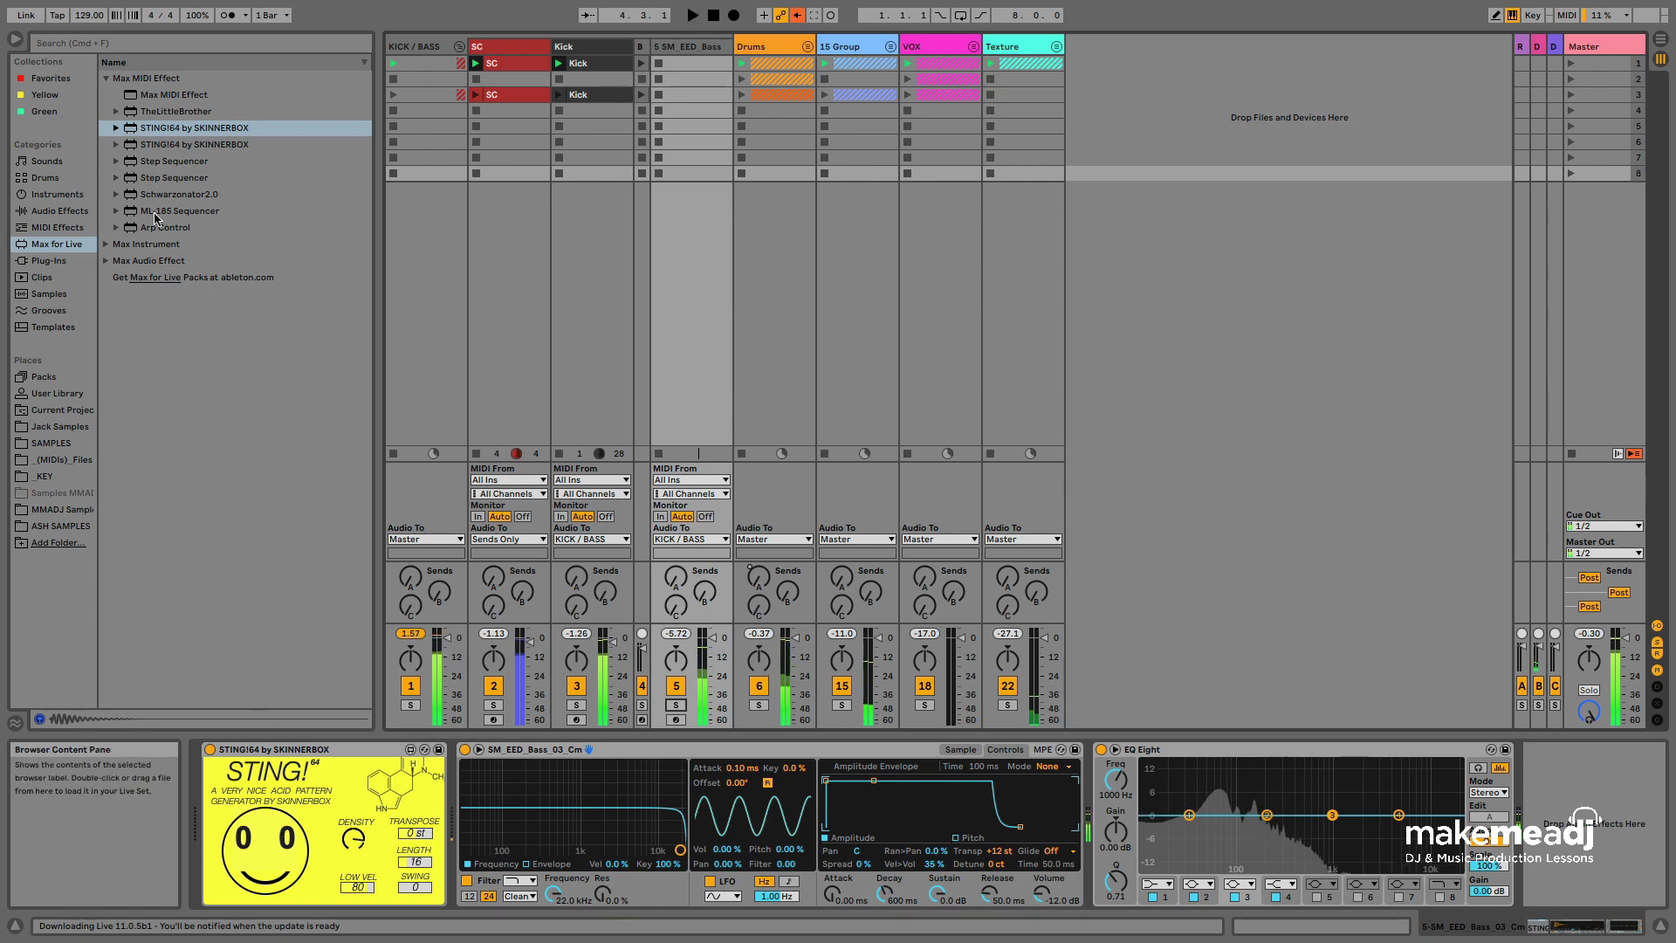
# Add the Minor preset of the Scale MIDI effect between STING!64 and the bass sampler.
pyautogui.click(49, 227)
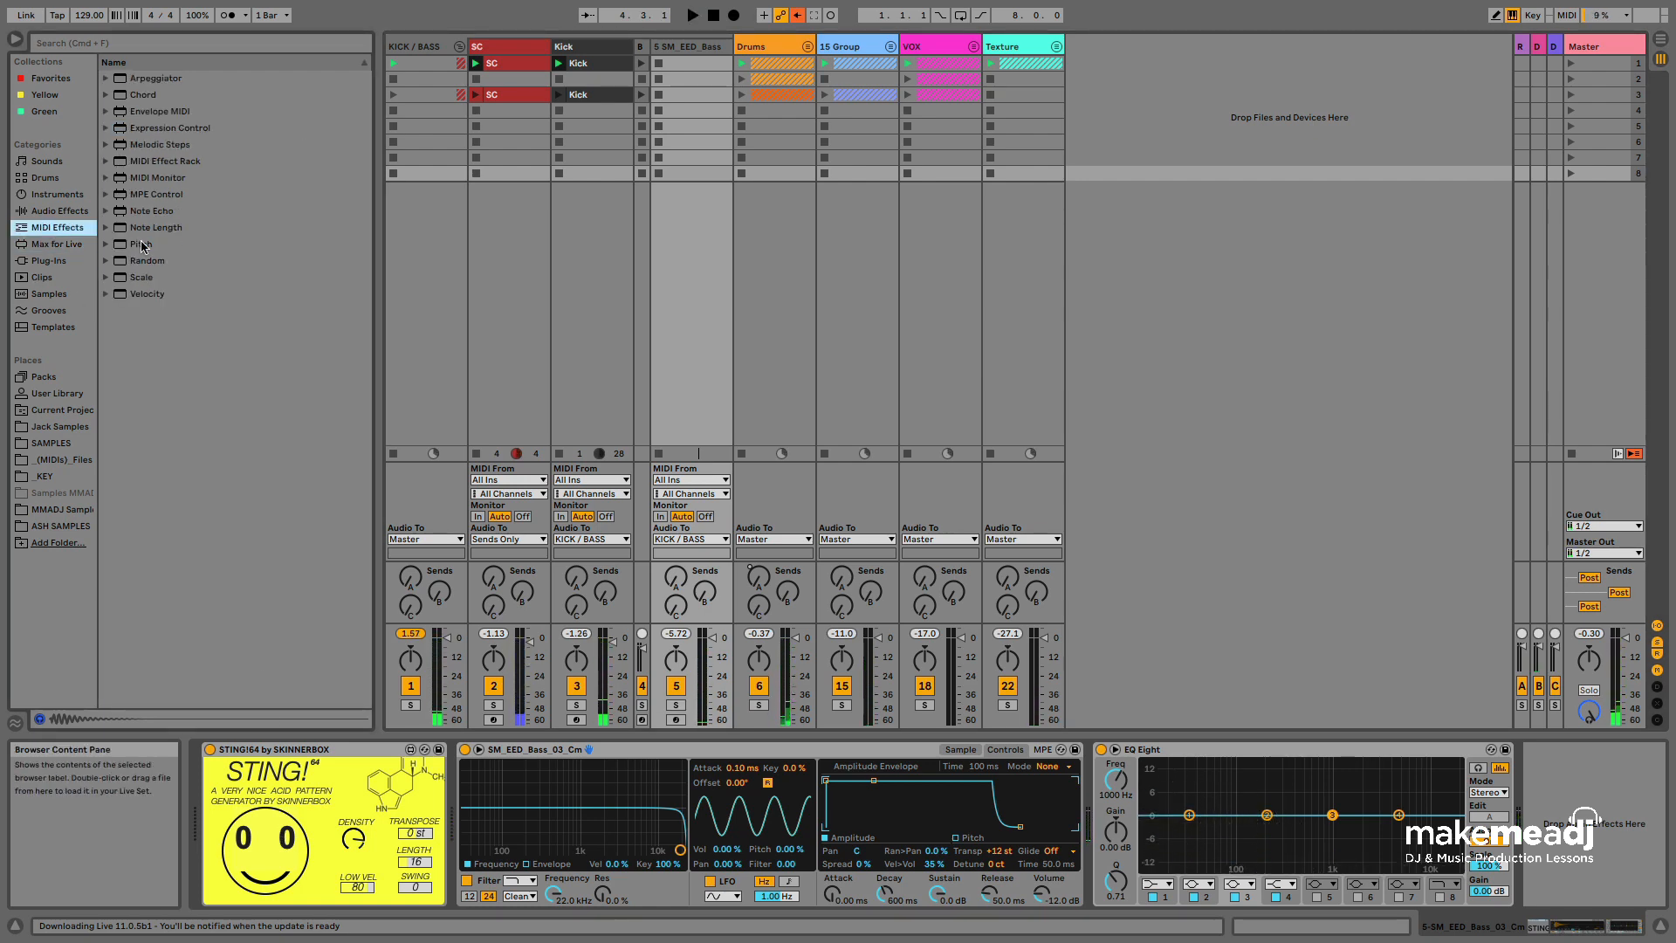
pyautogui.click(106, 278)
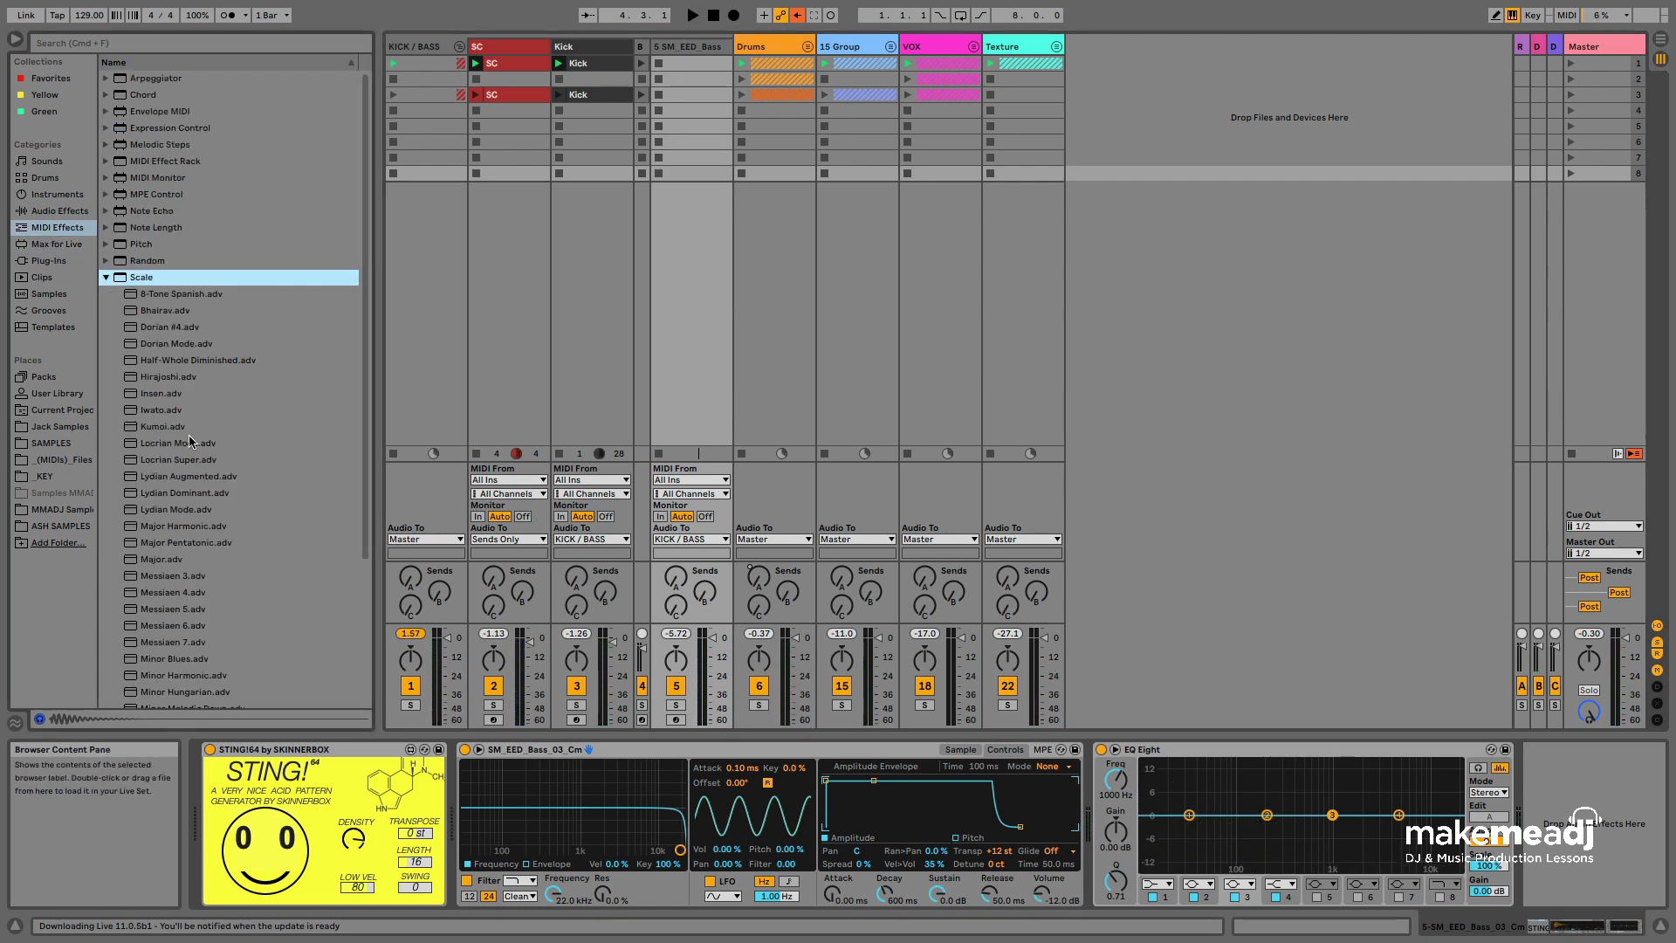
pyautogui.scroll(-4, 190, 440)
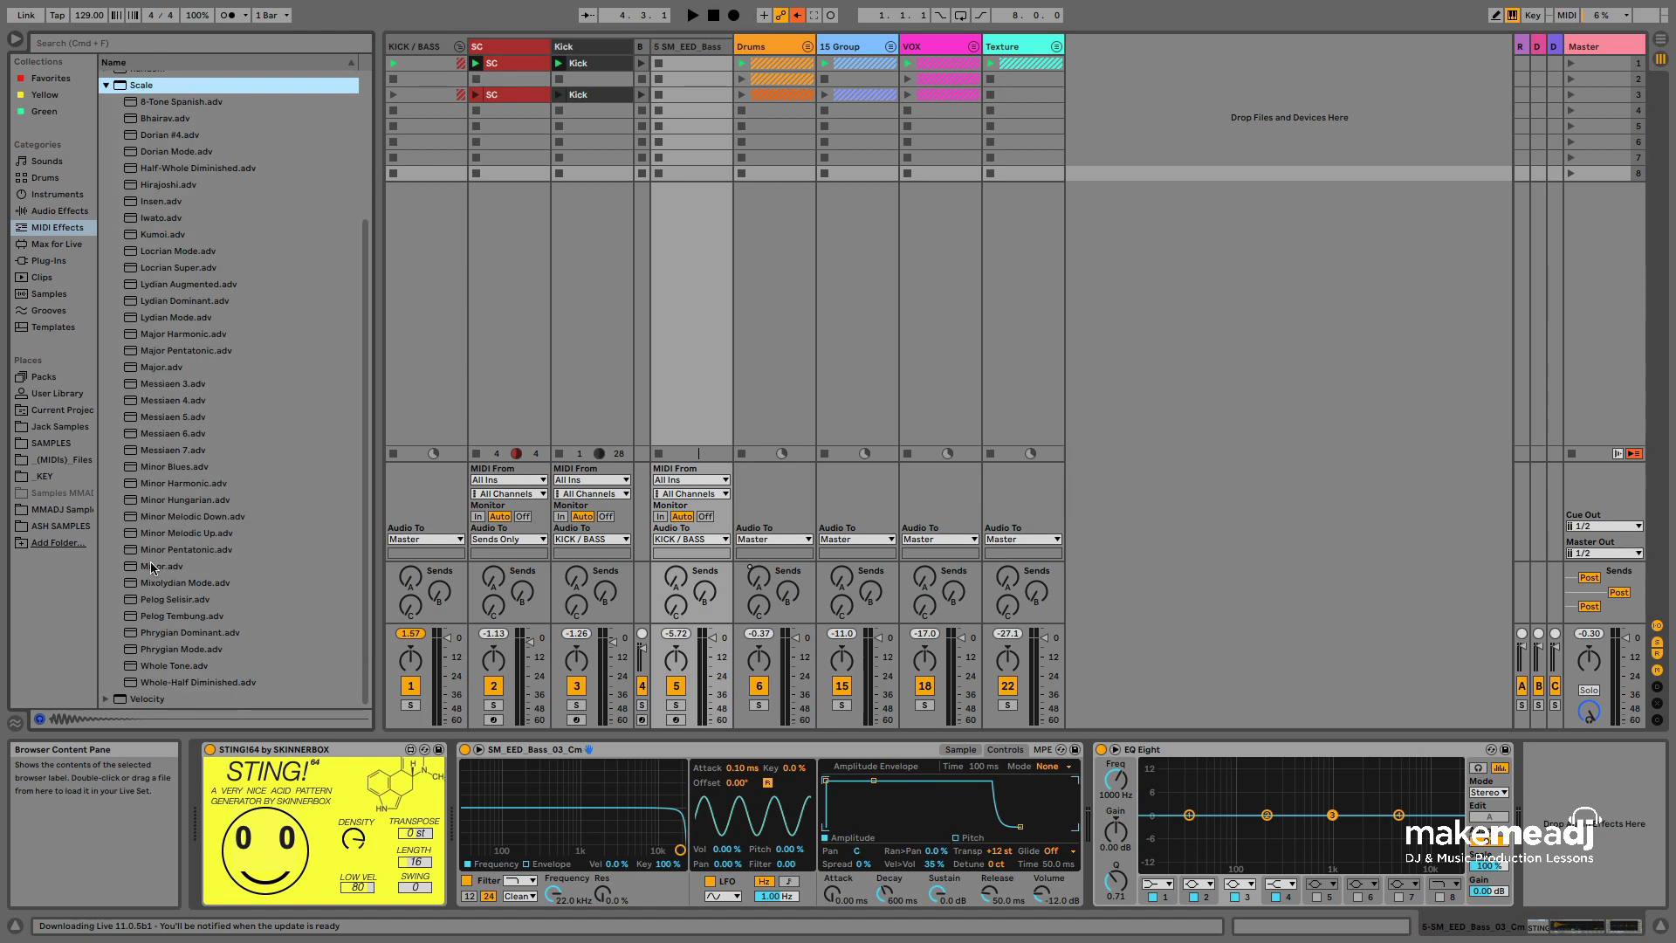
pyautogui.moveTo(152, 569); pyautogui.dragTo(459, 761)
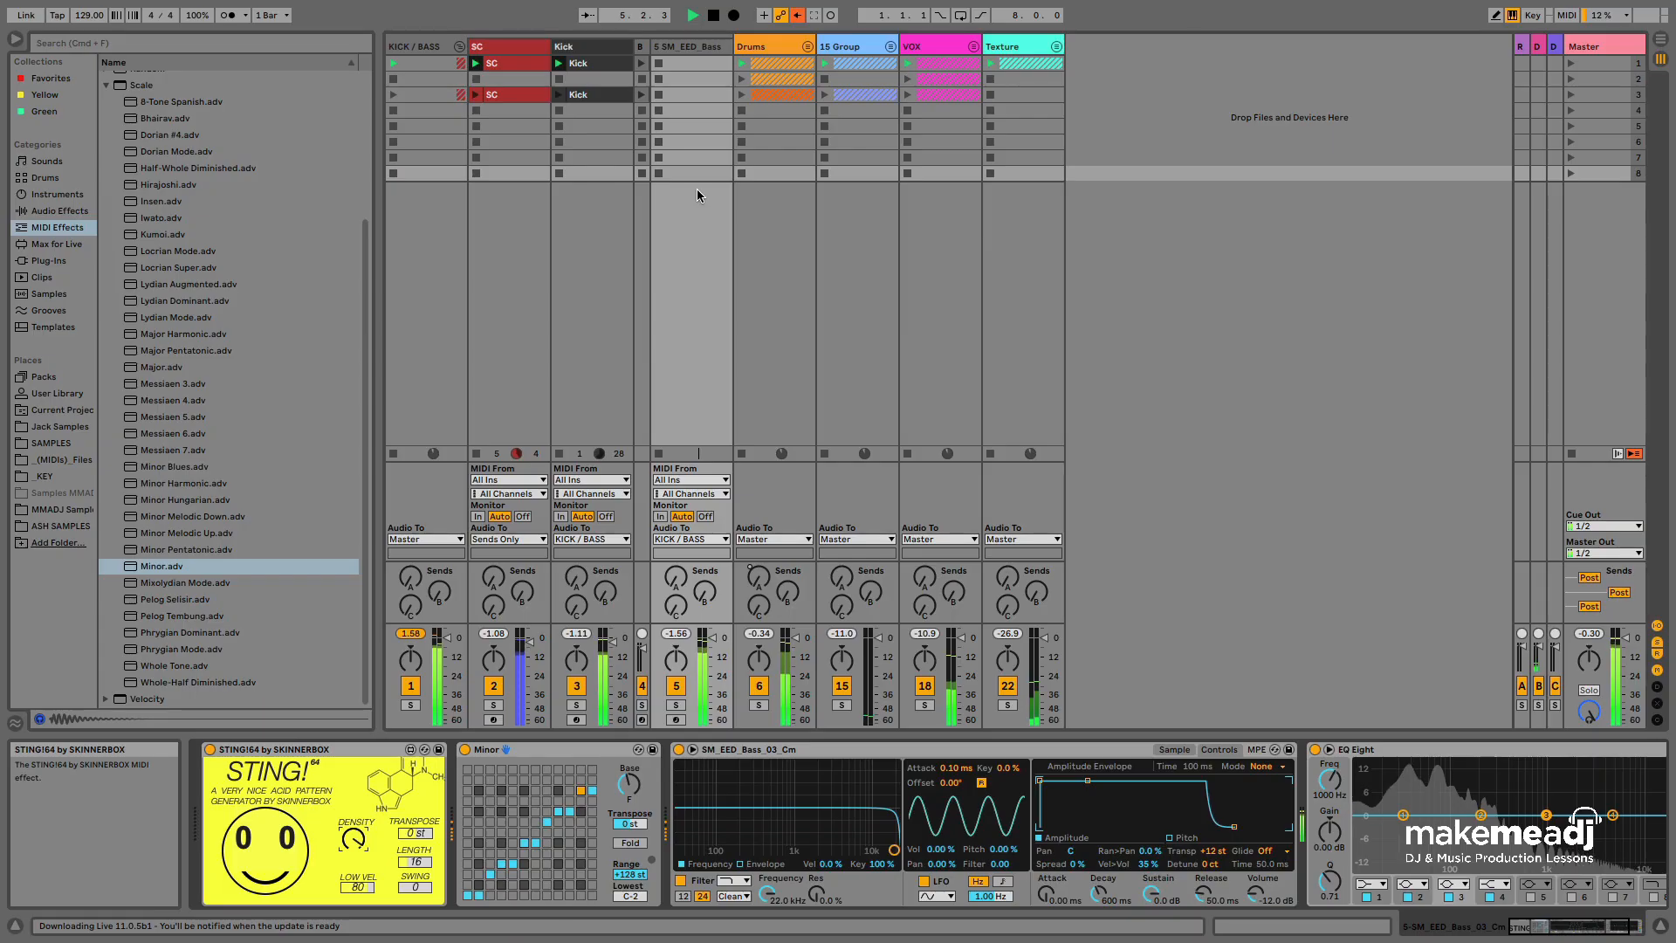
# Change band 1 of the bass track's EQ Eight to a low-cut filter.
pyautogui.click(700, 105)
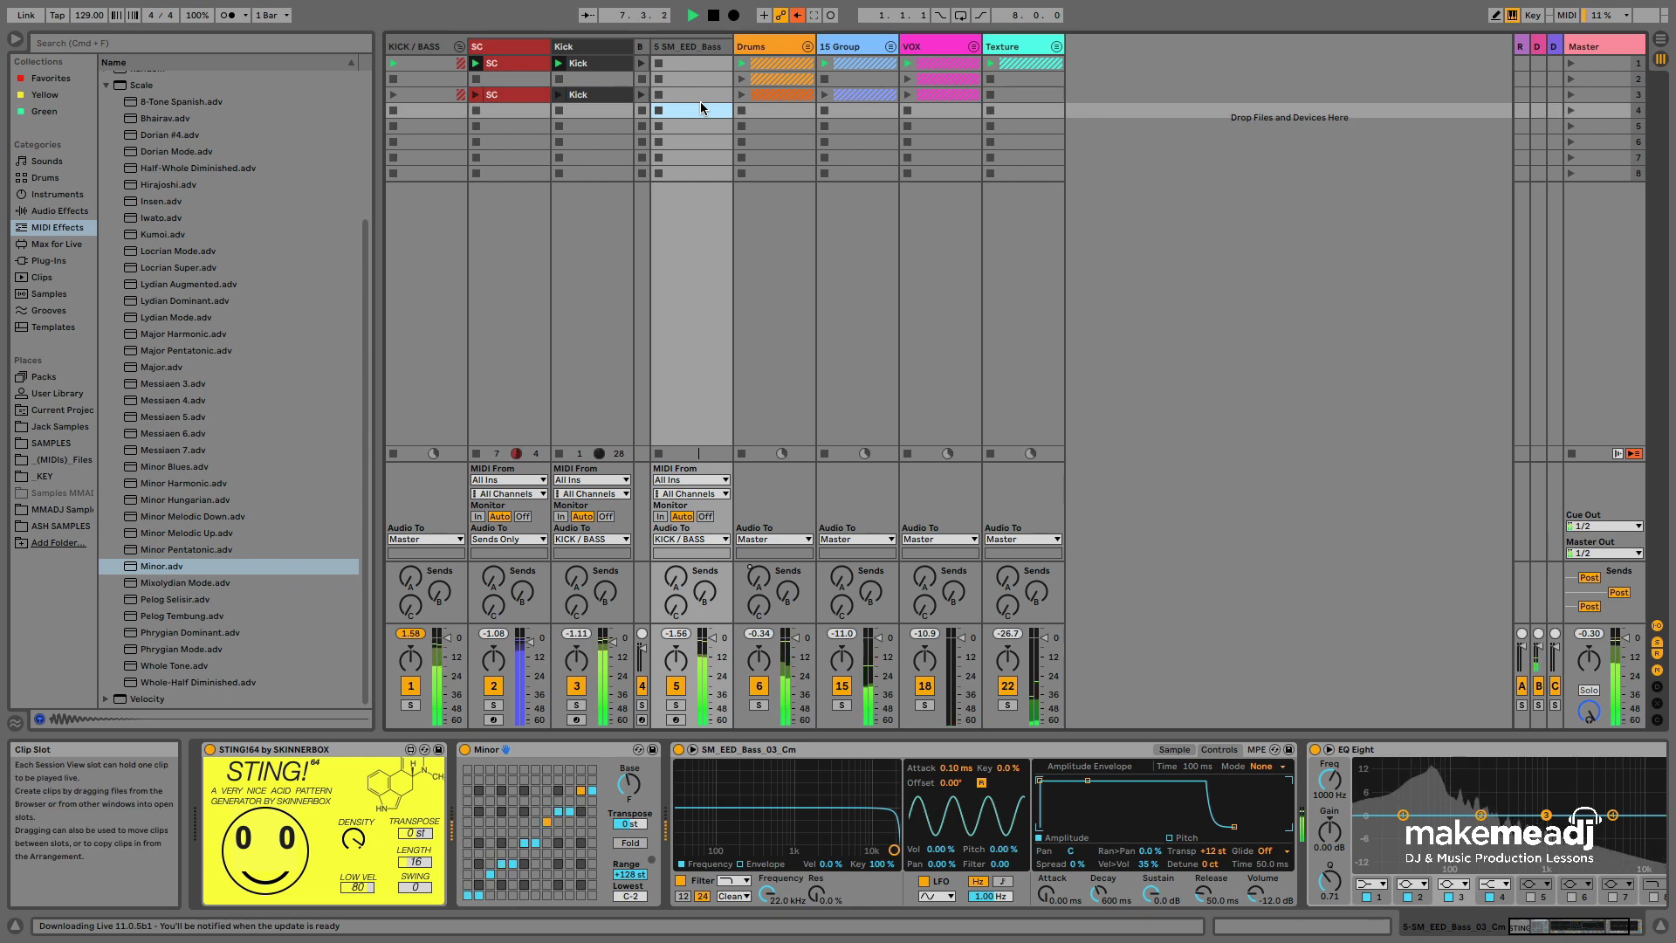
pyautogui.click(1381, 895)
pyautogui.click(1372, 883)
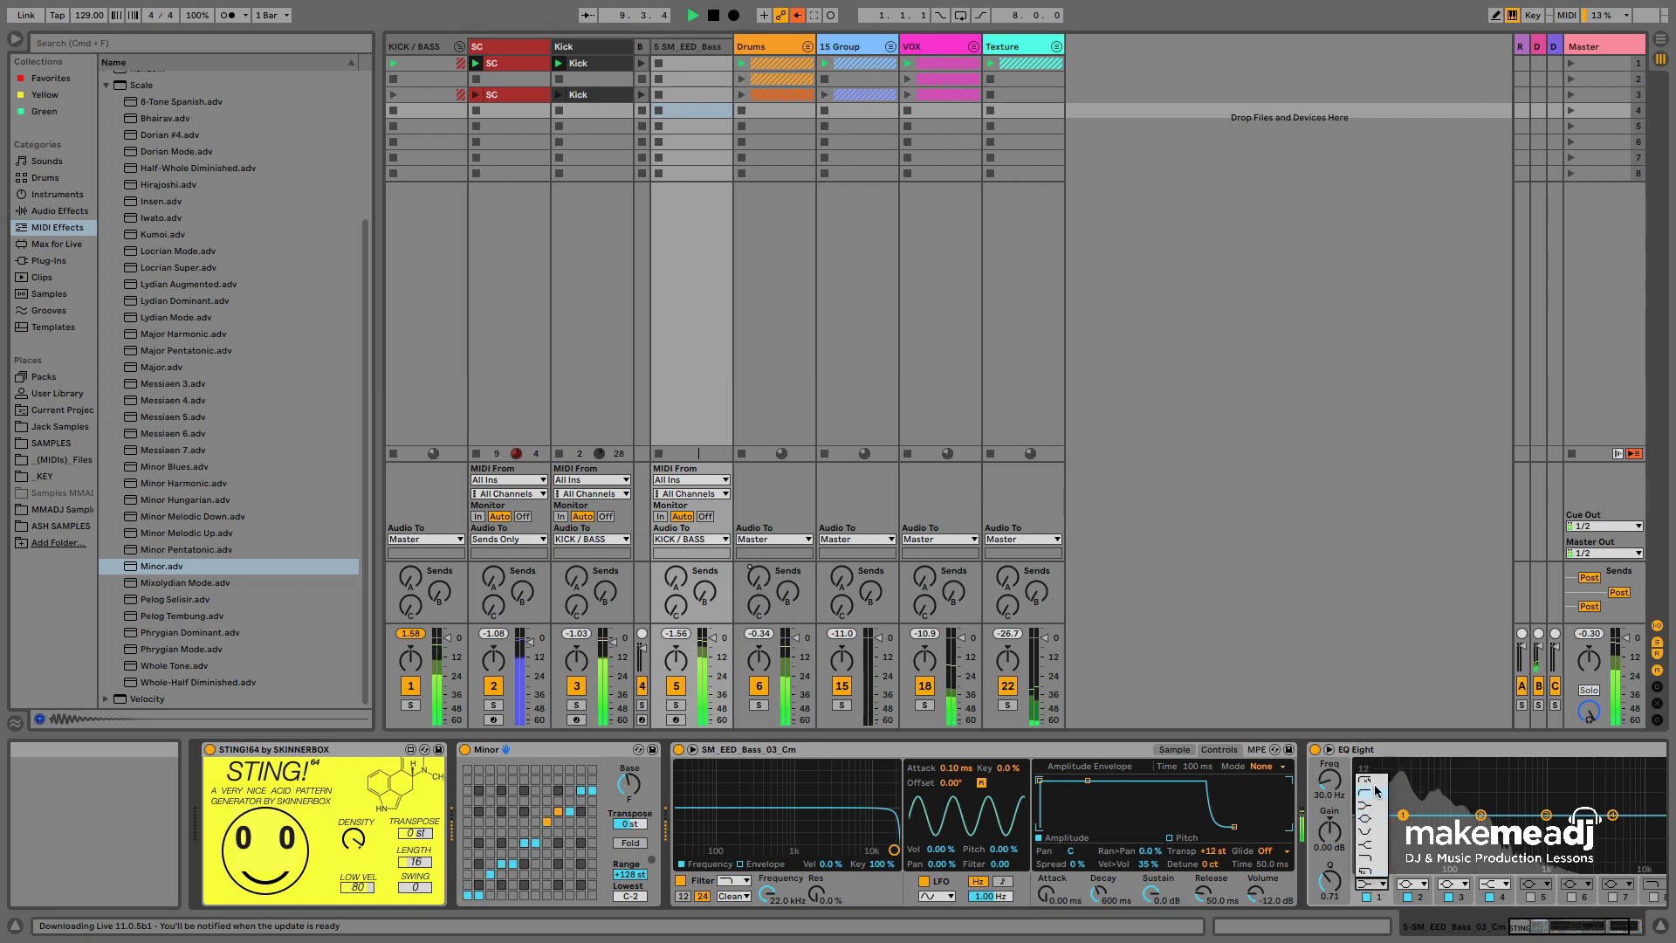
pyautogui.hscroll(4, 1372, 795)
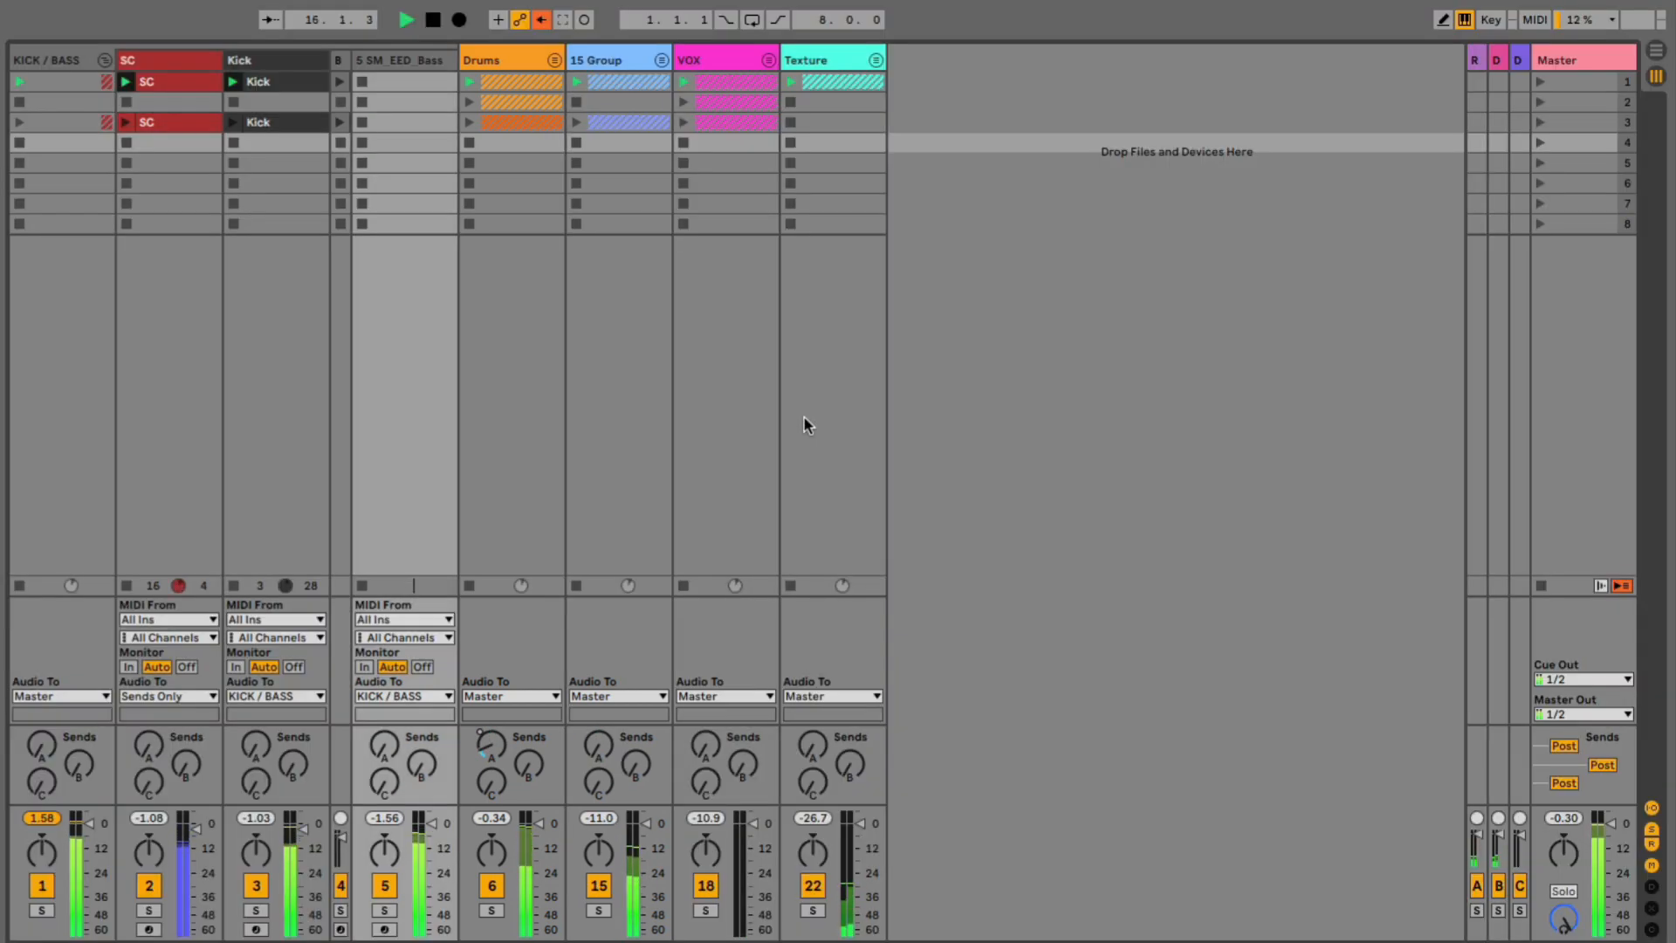
# Launch scene 3 and bring up the STING!64 and Minor devices of the SM_EED_Bass track.
pyautogui.click(1537, 117)
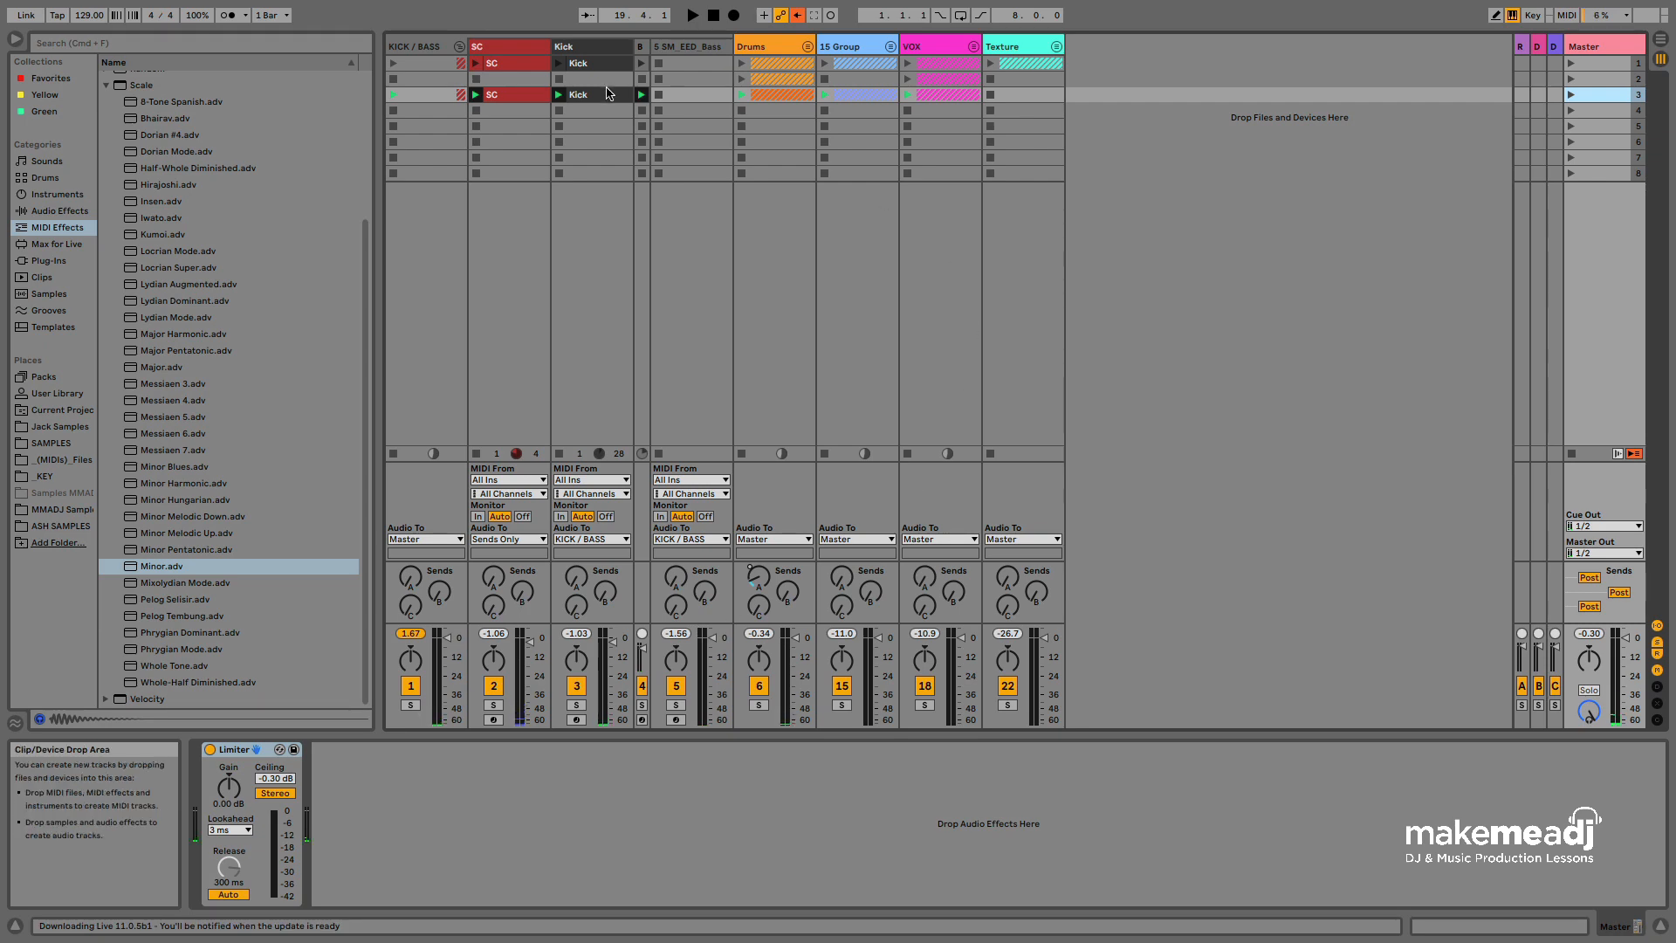
pyautogui.click(687, 48)
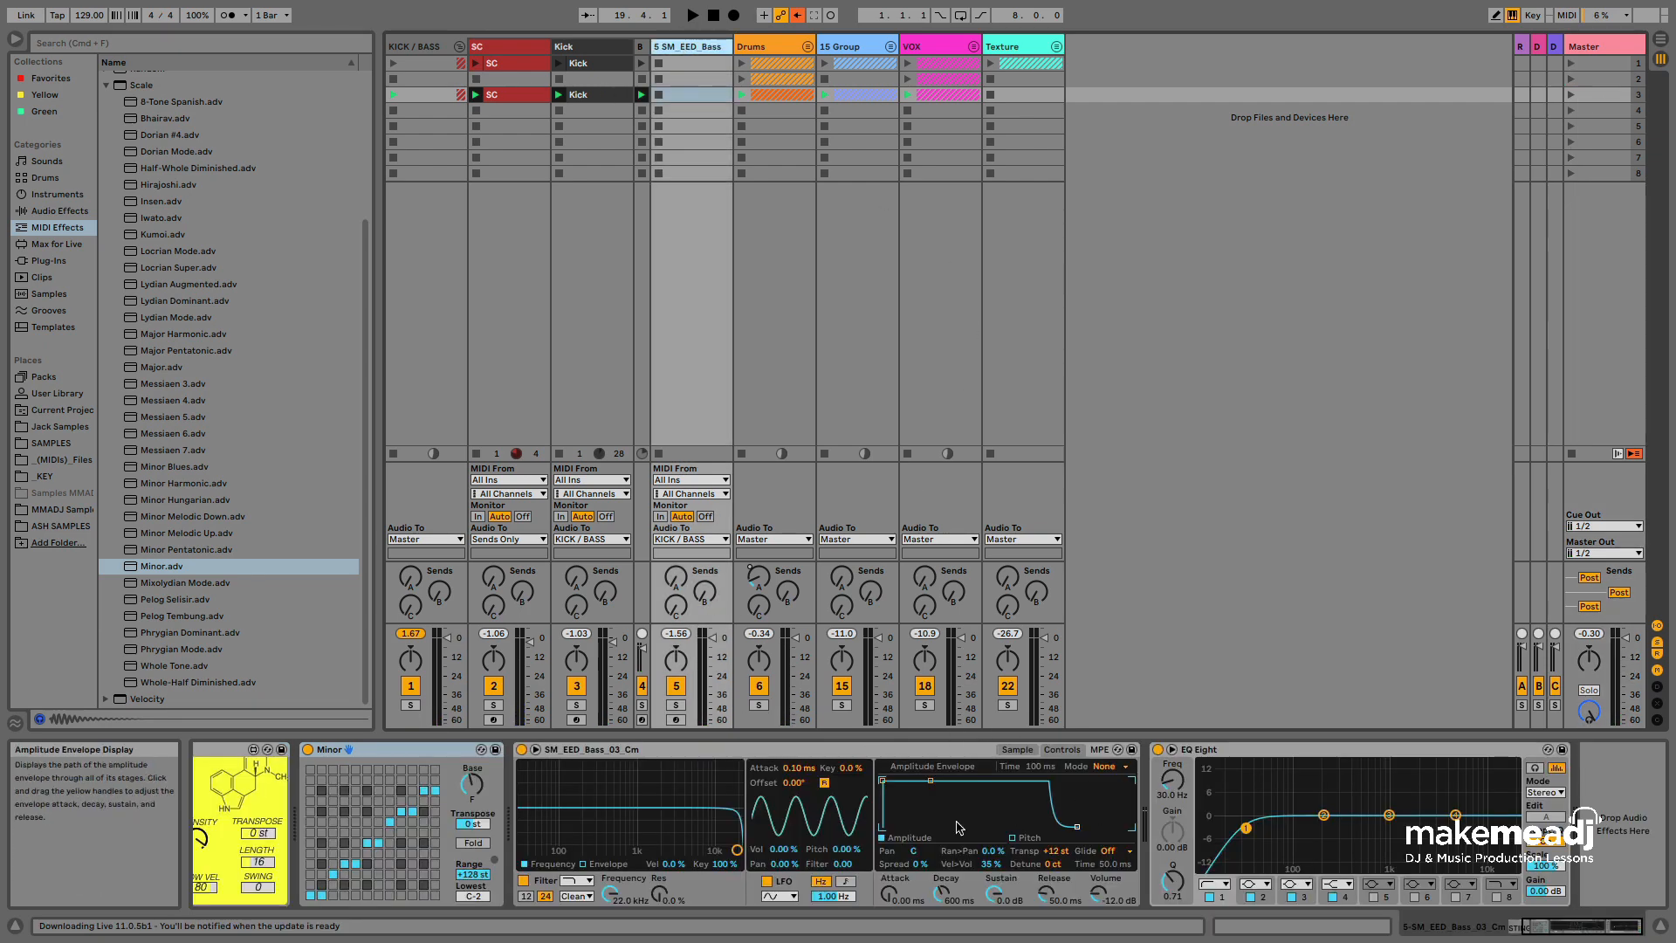
pyautogui.hscroll(-4, 406, 820)
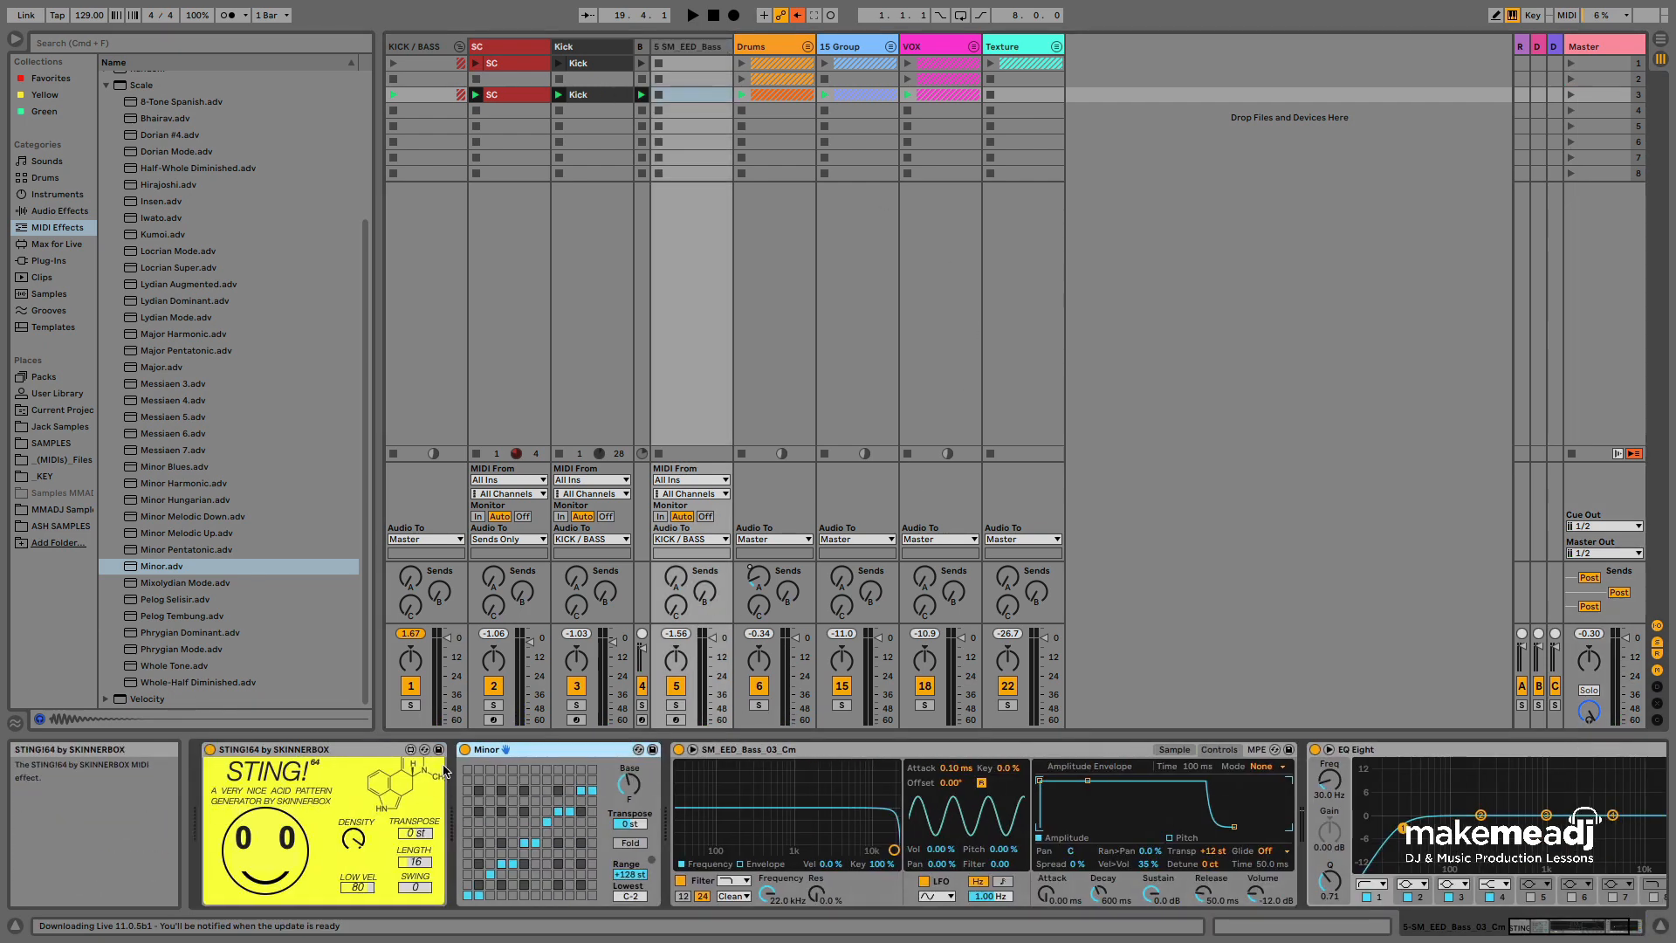
# Insert a new MIDI track directly after the SM_EED_Bass track.
pyautogui.click(290, 760)
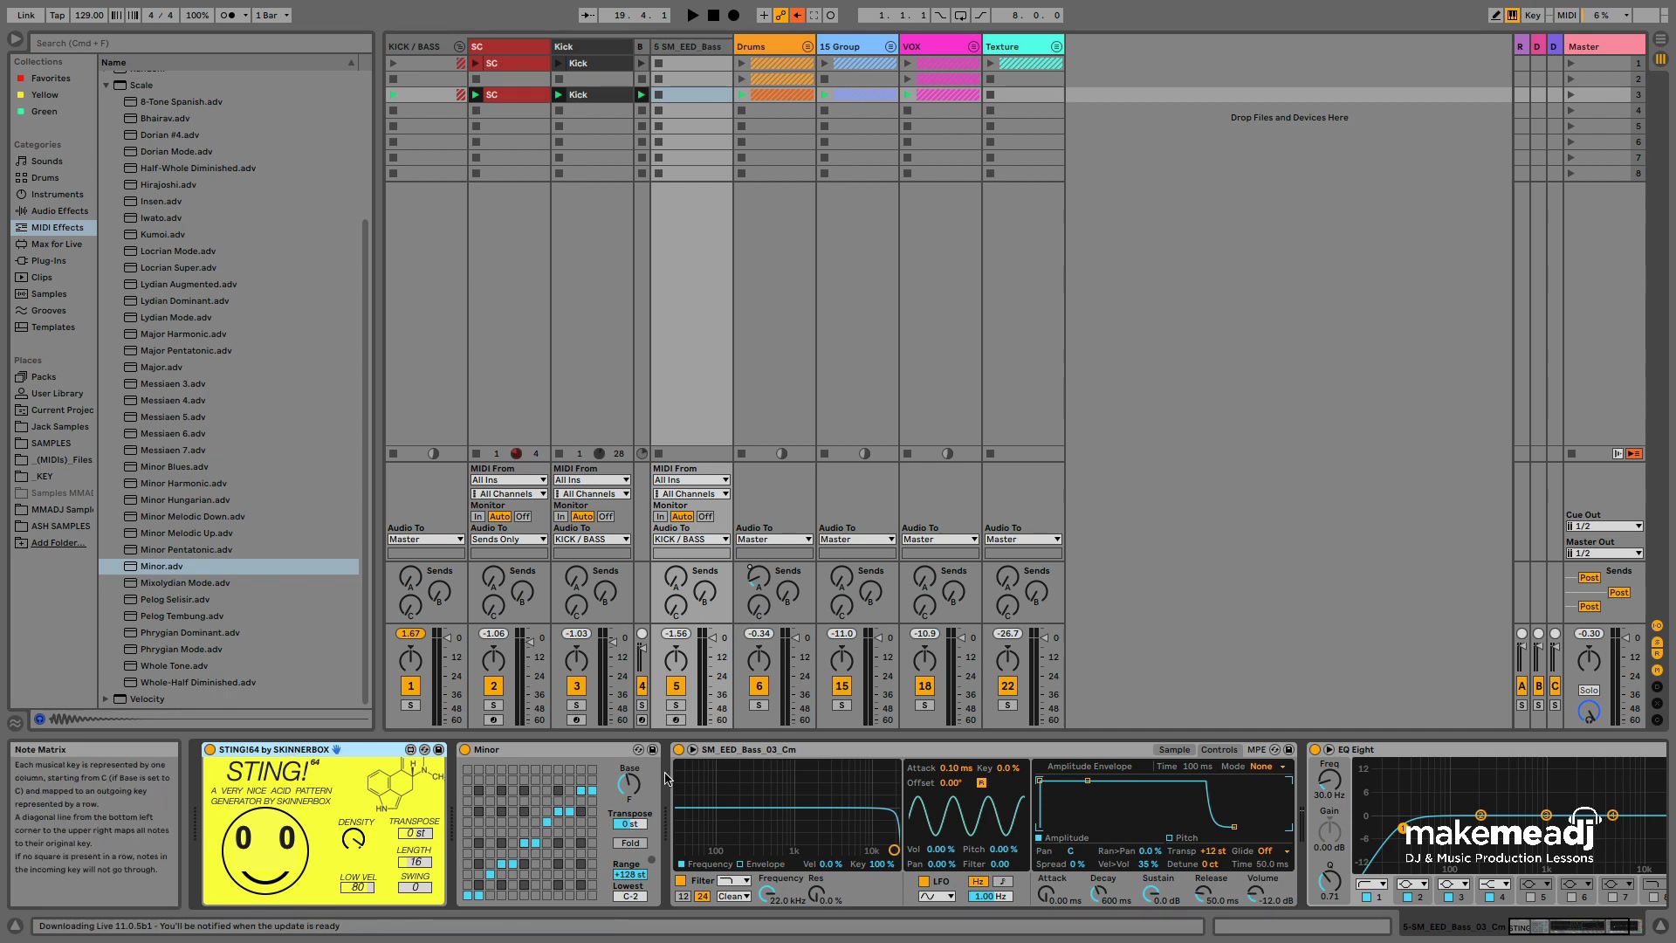
pyautogui.rightClick(709, 51)
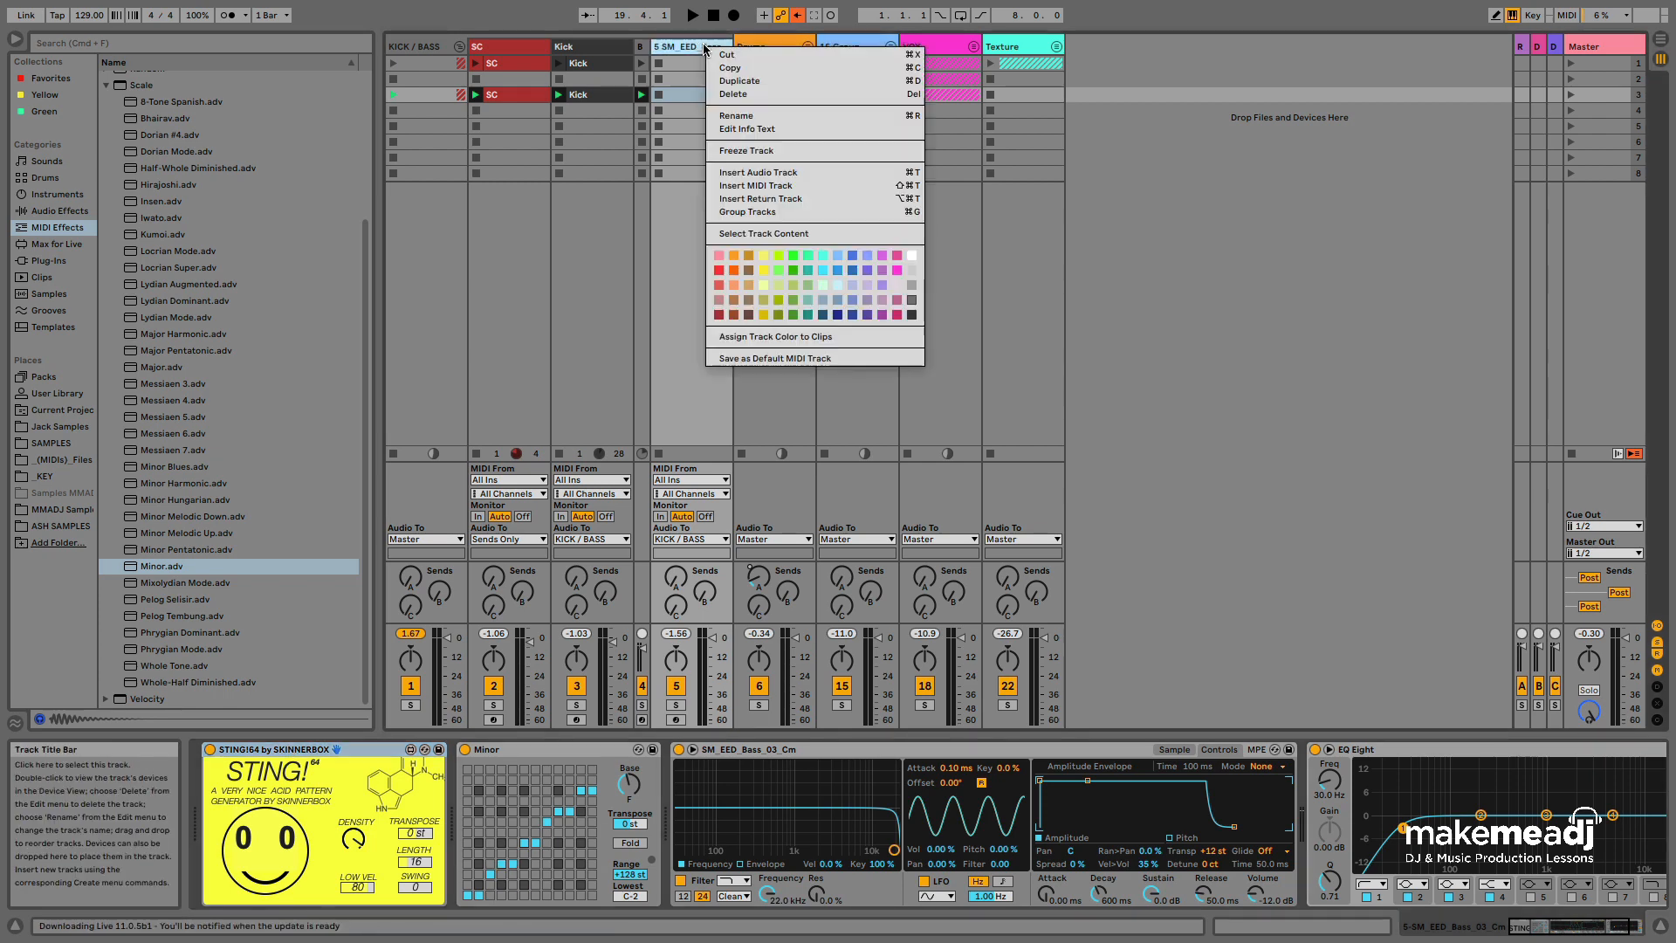
pyautogui.click(784, 186)
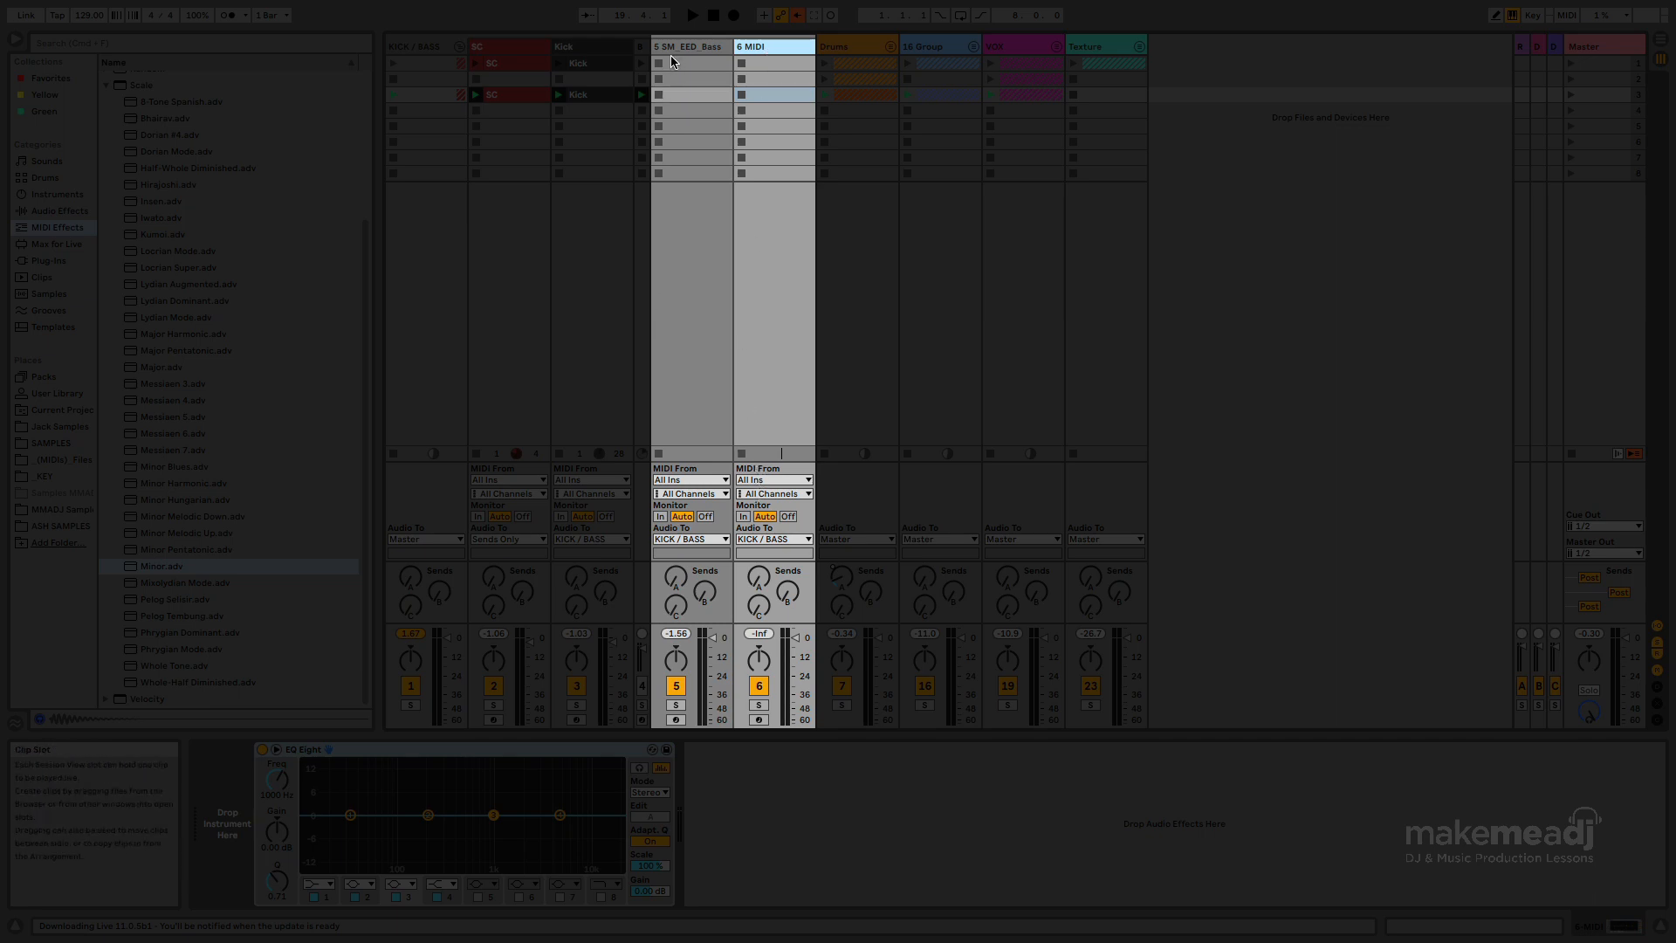
# Route the new MIDI track's input from 5-SM EED Bass 03 Cm, set its monitoring to In and arm it for recording.
pyautogui.click(782, 480)
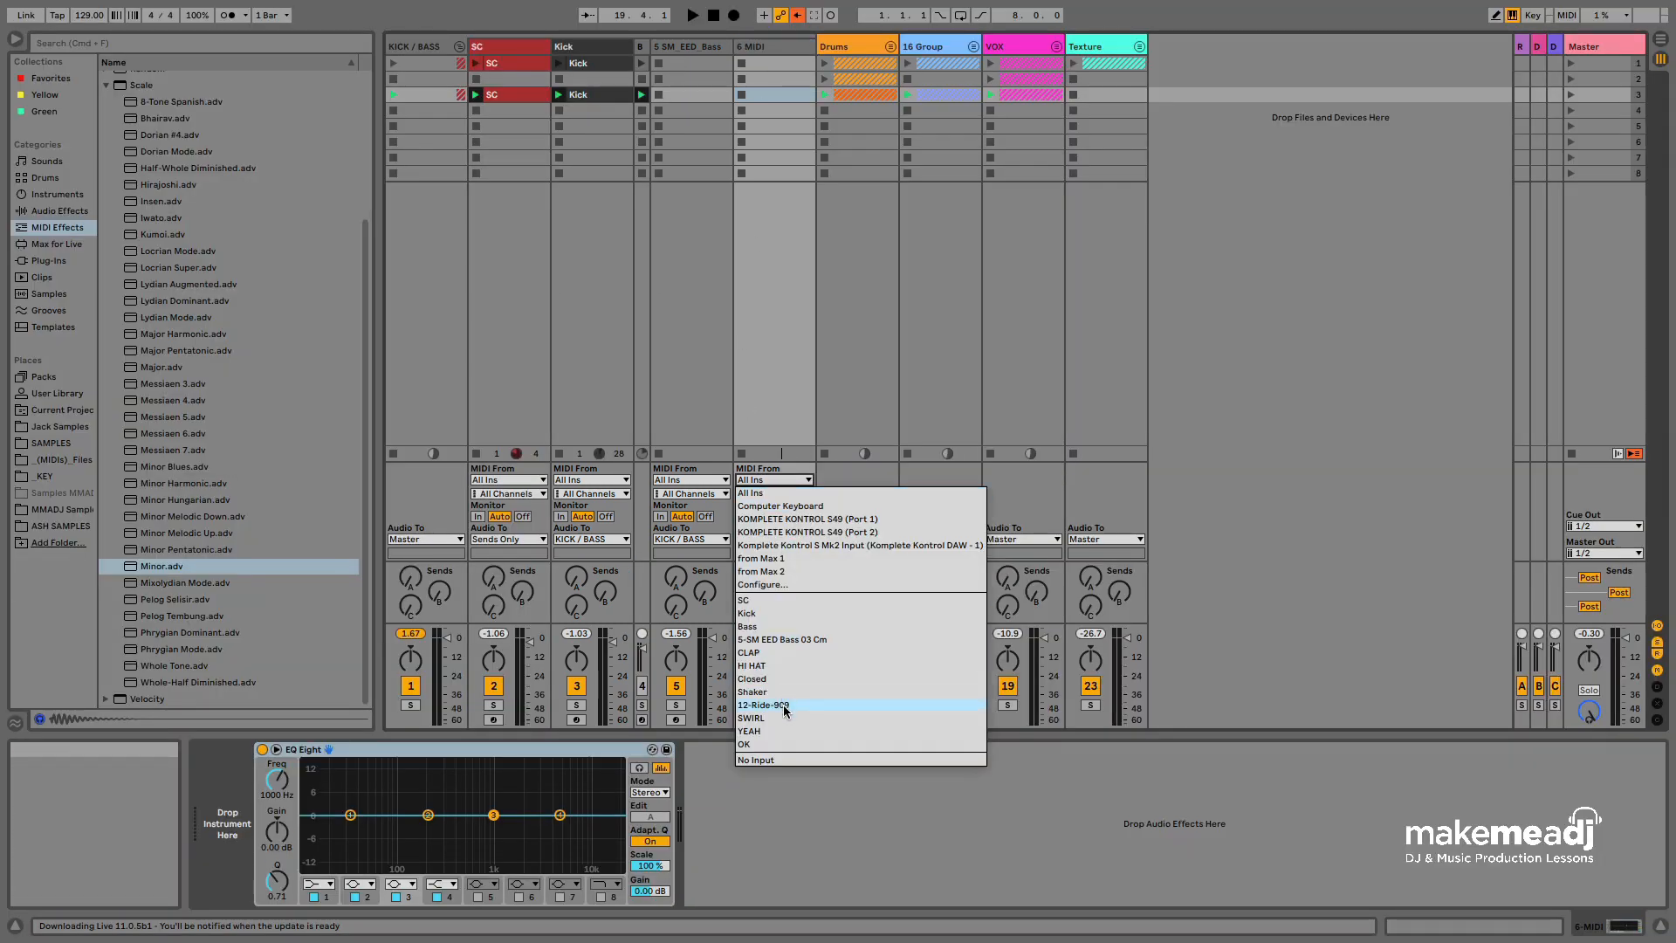
pyautogui.click(792, 640)
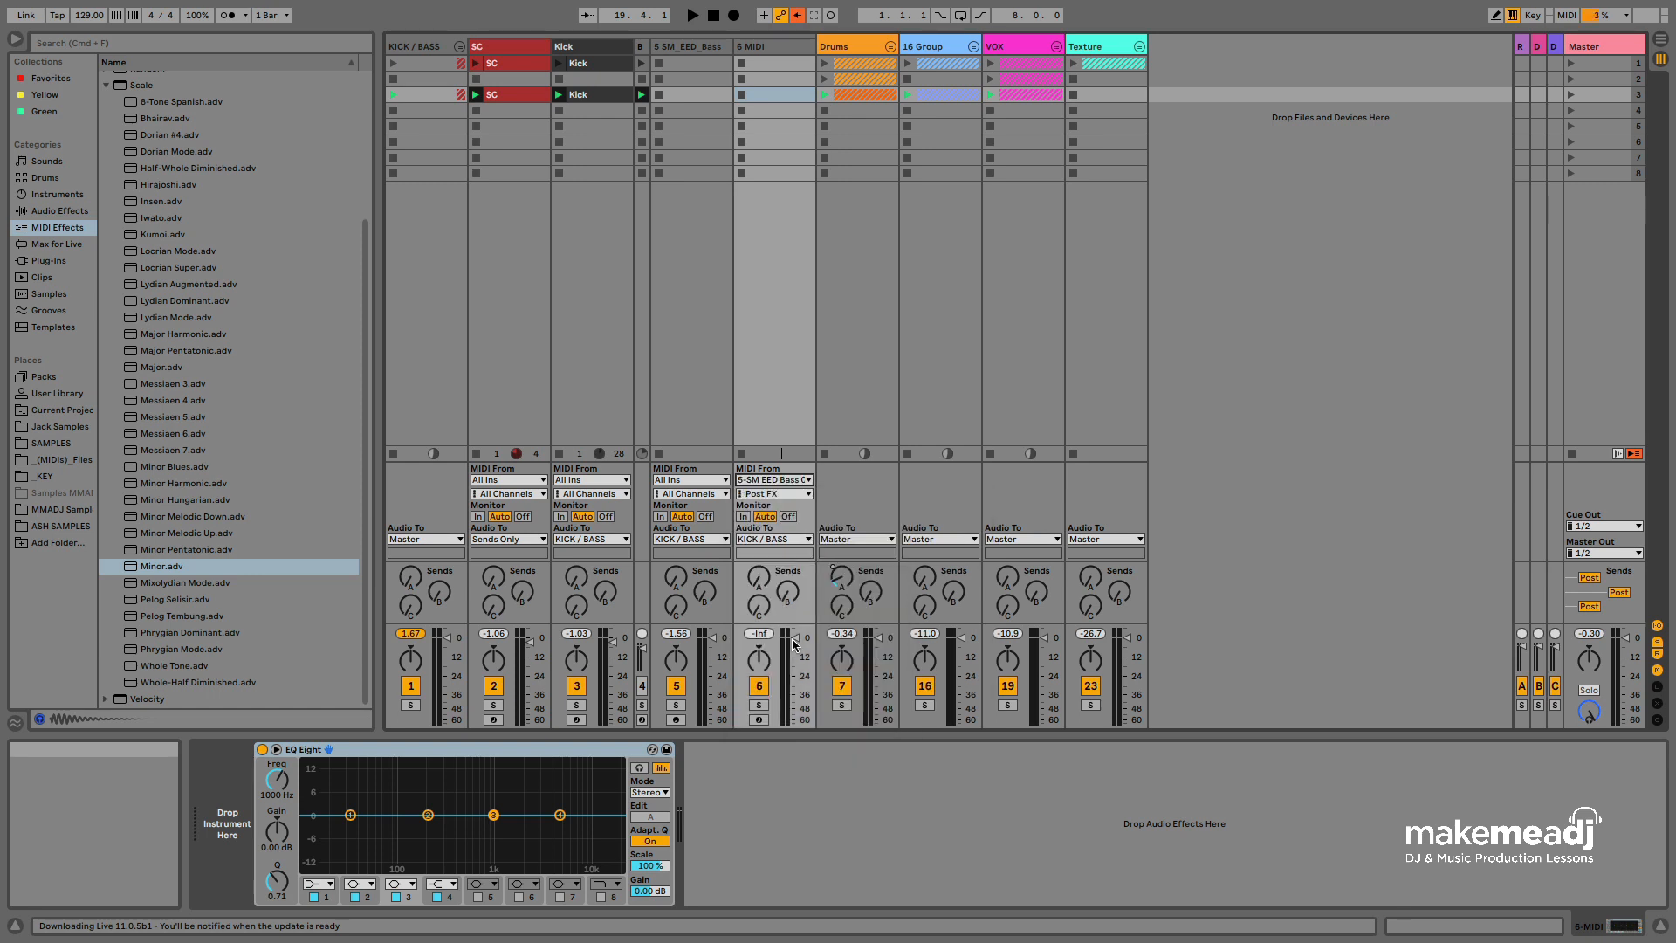
pyautogui.click(745, 517)
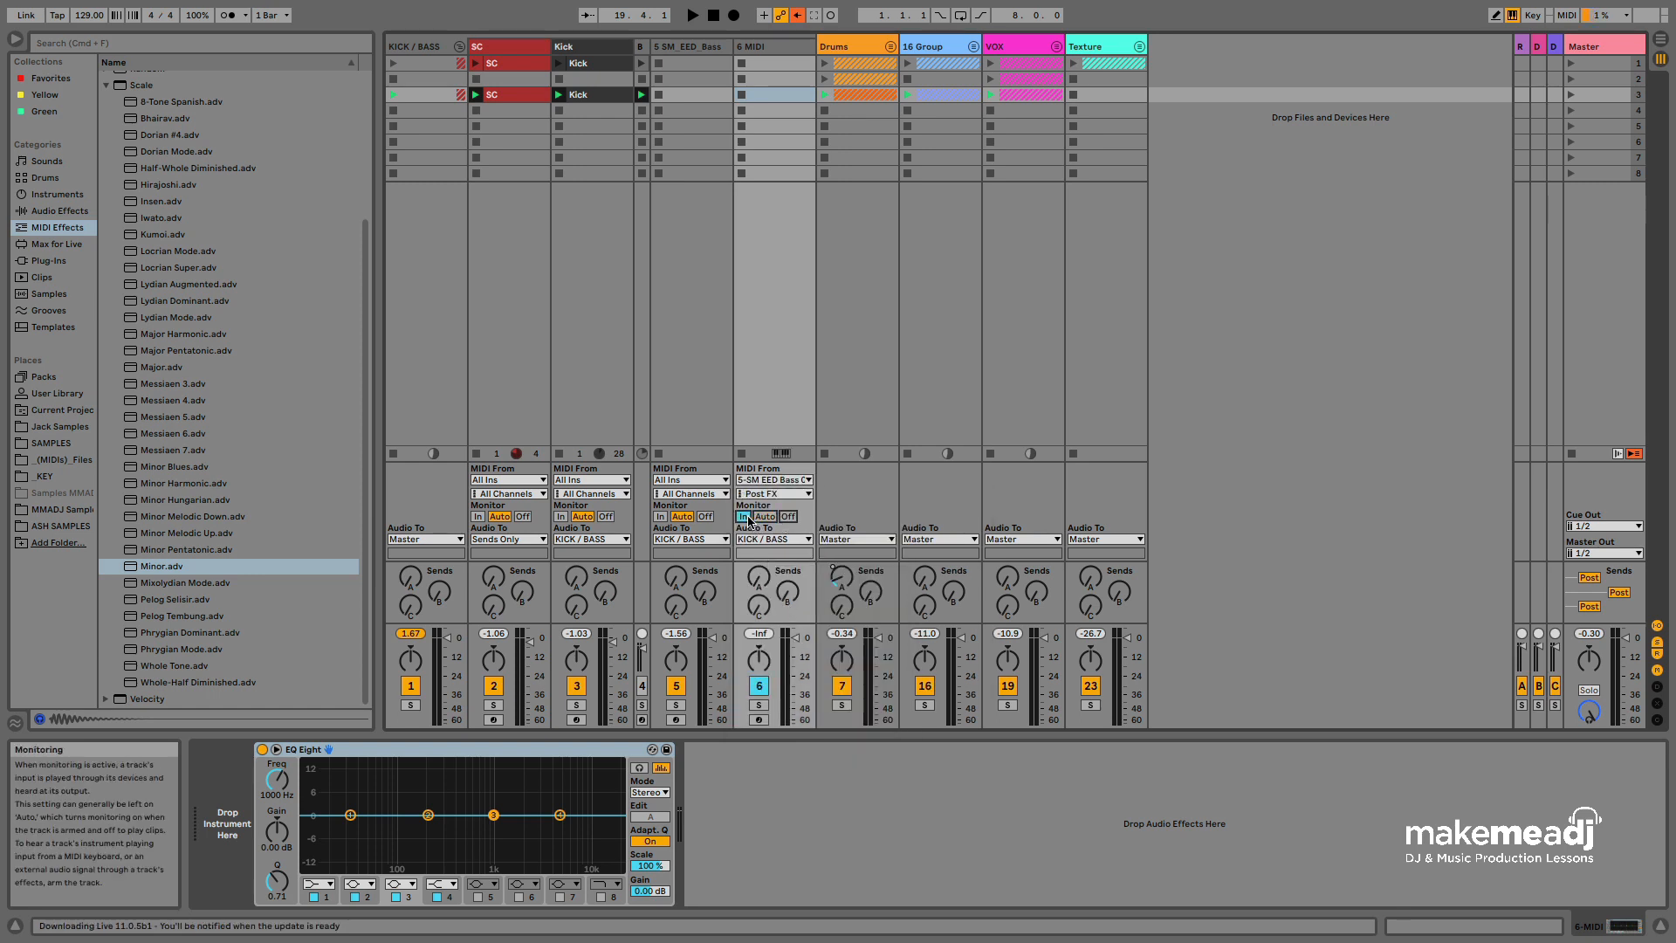
pyautogui.click(759, 720)
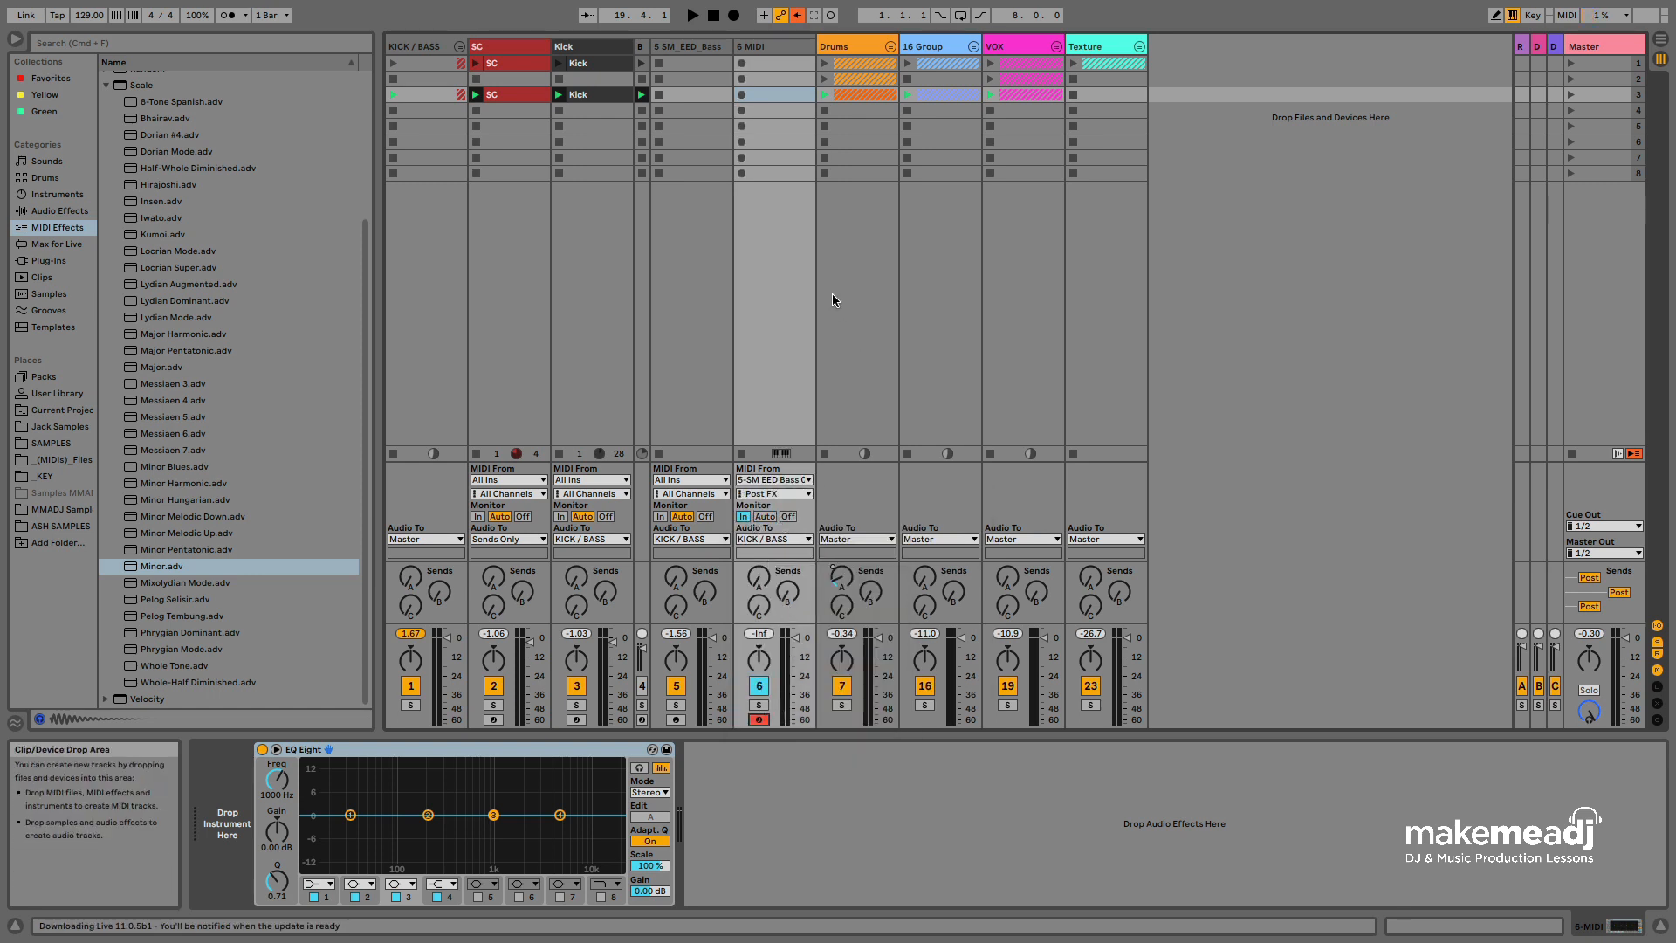
# Record the generated bass pattern as a four-bar clip in the new MIDI track's first slot.
pyautogui.click(743, 64)
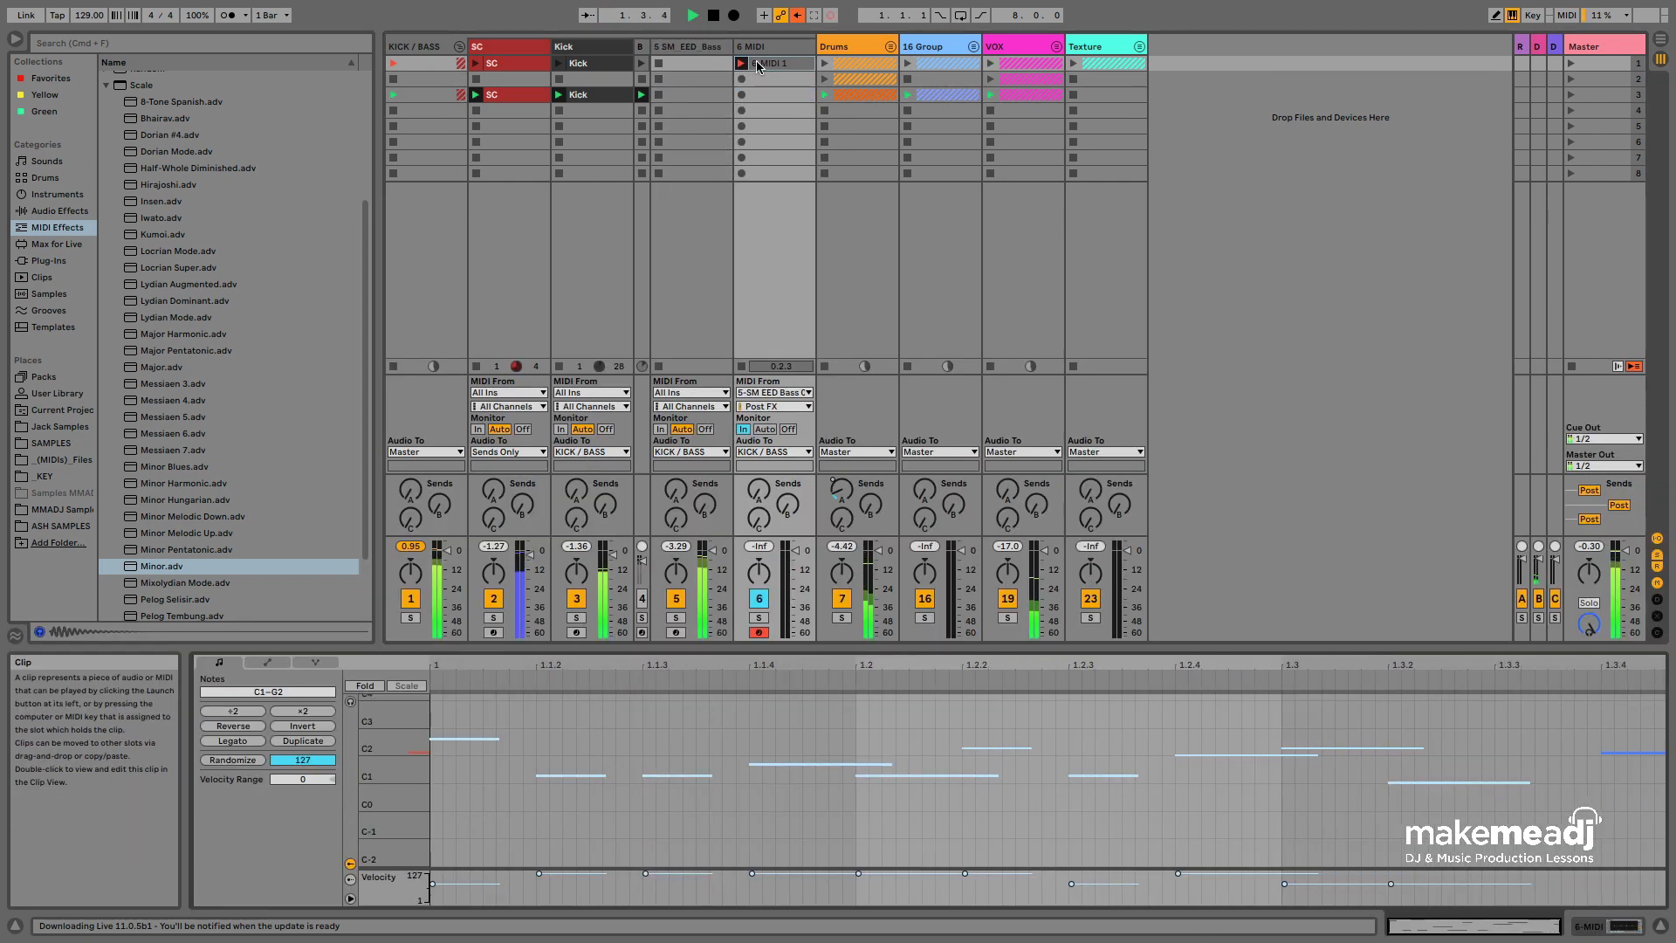
pyautogui.click(758, 67)
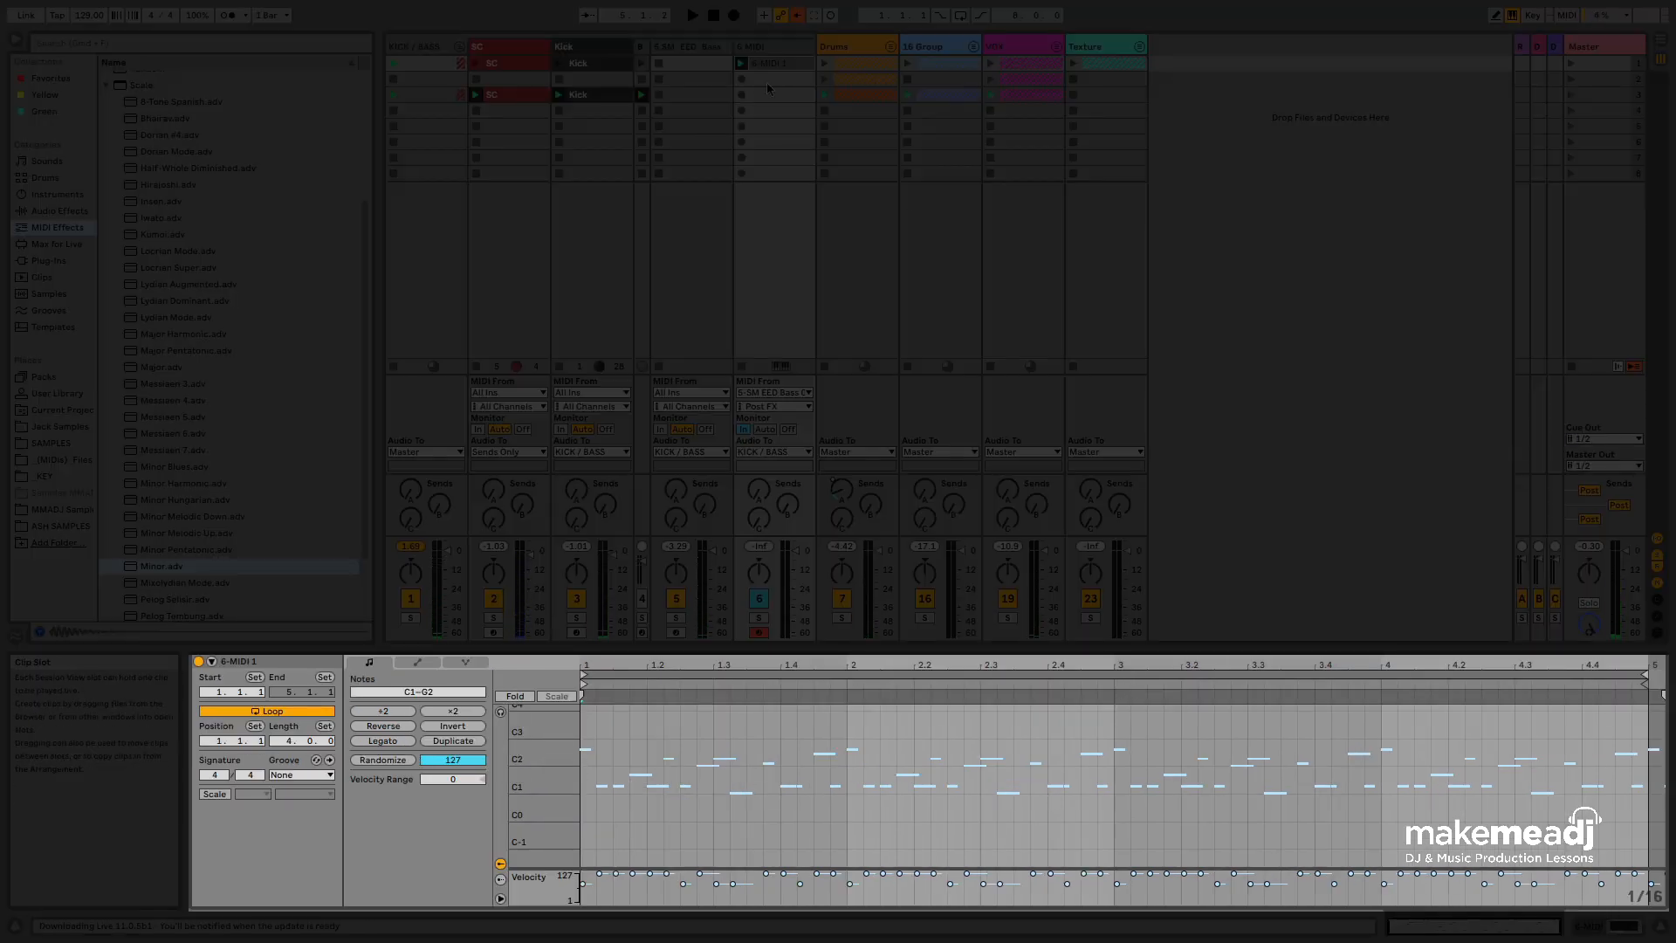
# Move the recorded clip to the first slot of SM_EED_Bass and delete the helper MIDI track.
pyautogui.moveTo(792, 60); pyautogui.dragTo(694, 61)
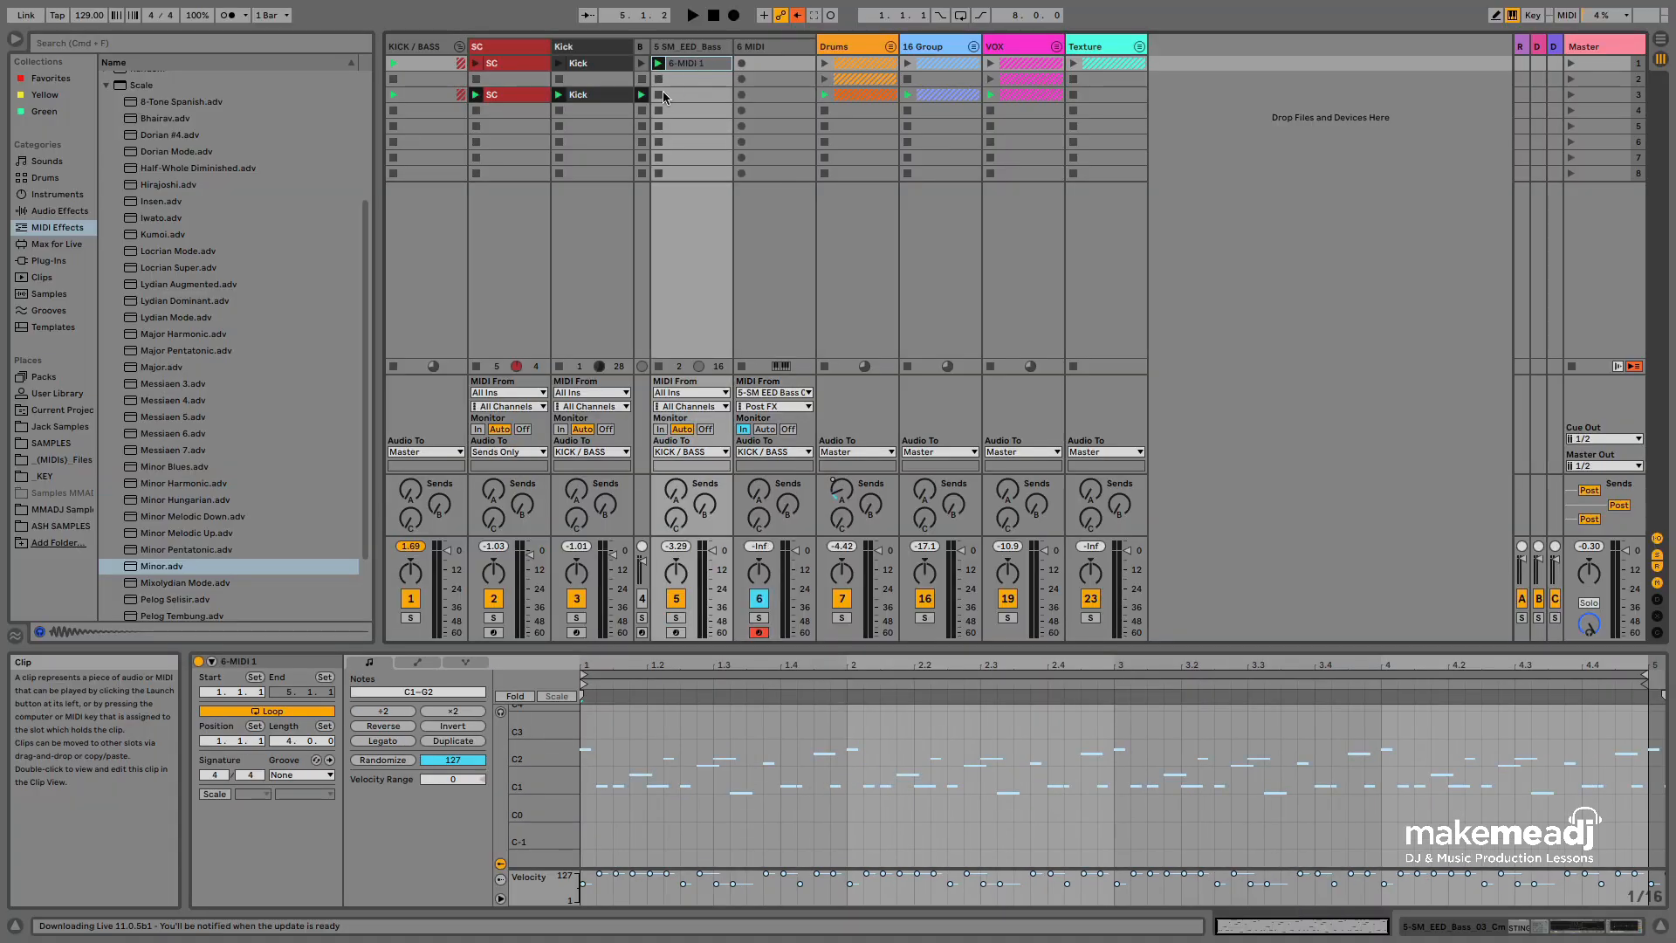
pyautogui.click(758, 49)
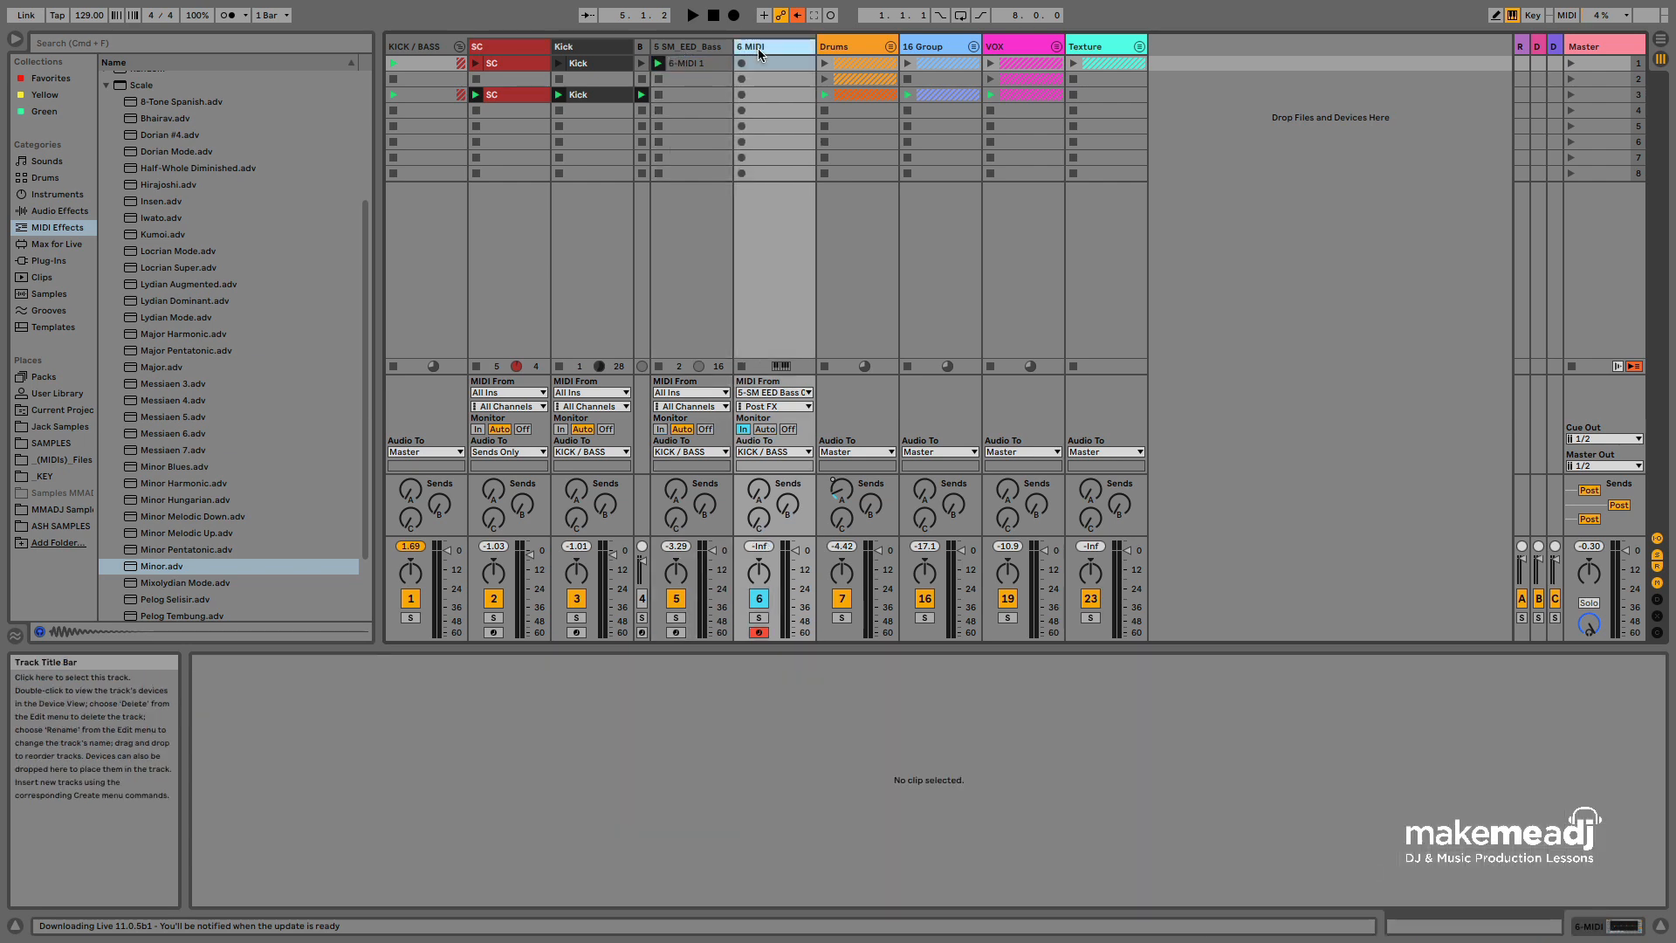
pyautogui.press('Delete')
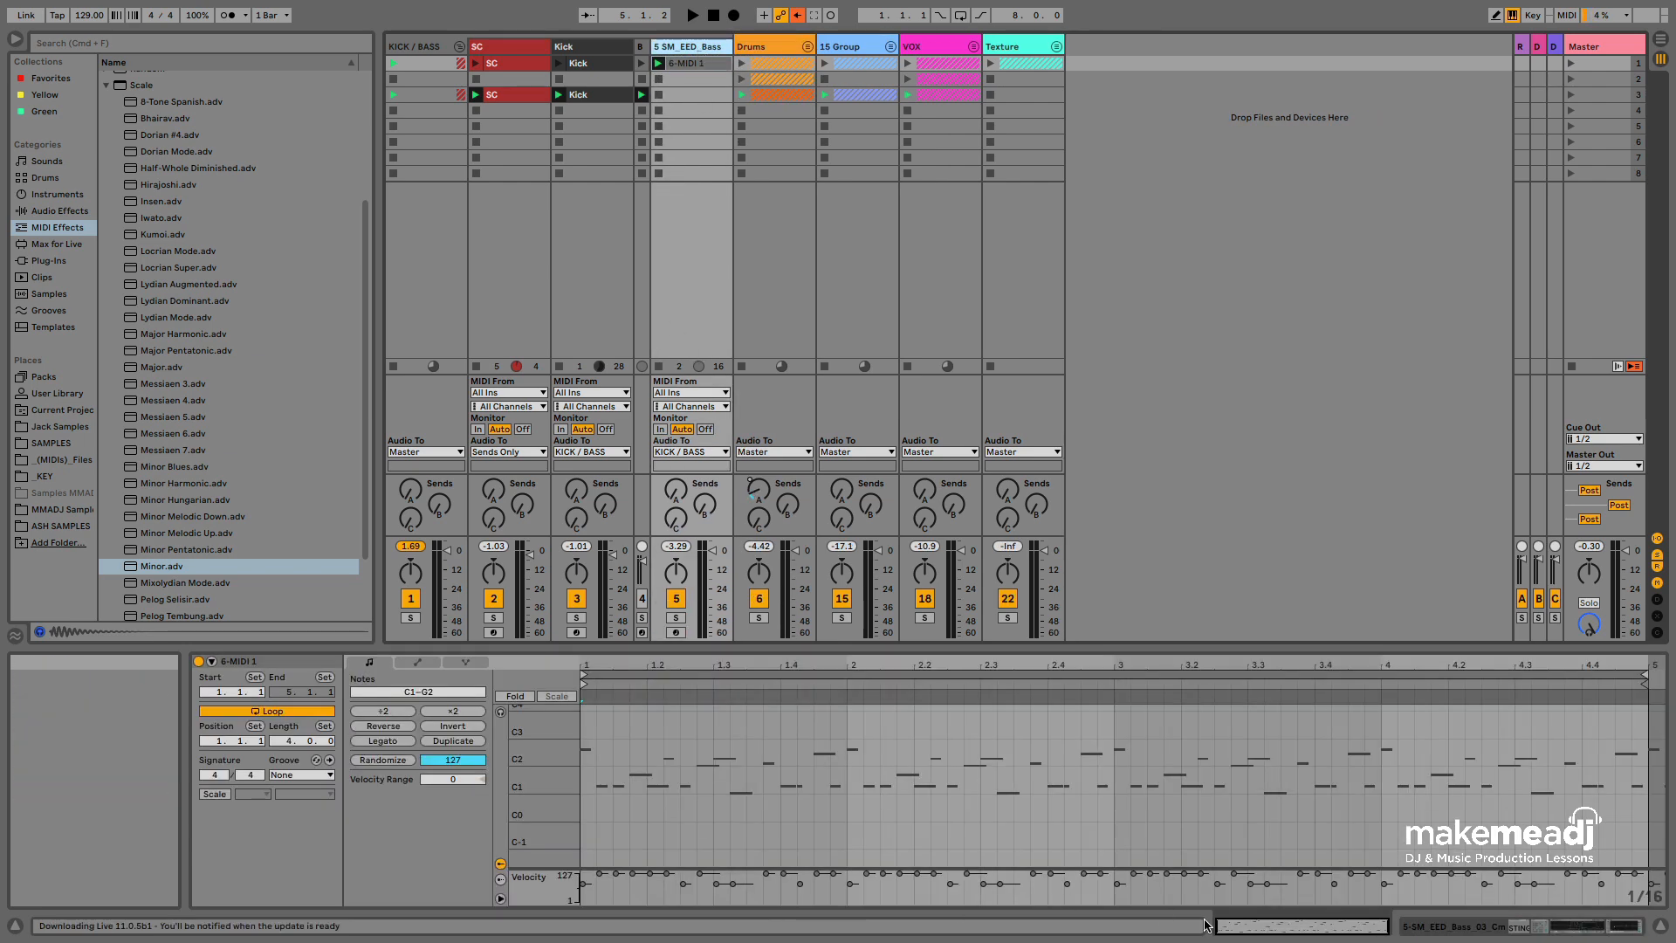
# Play the recorded bass clip and examine its notes enlarged in the MIDI note editor.
pyautogui.click(1568, 920)
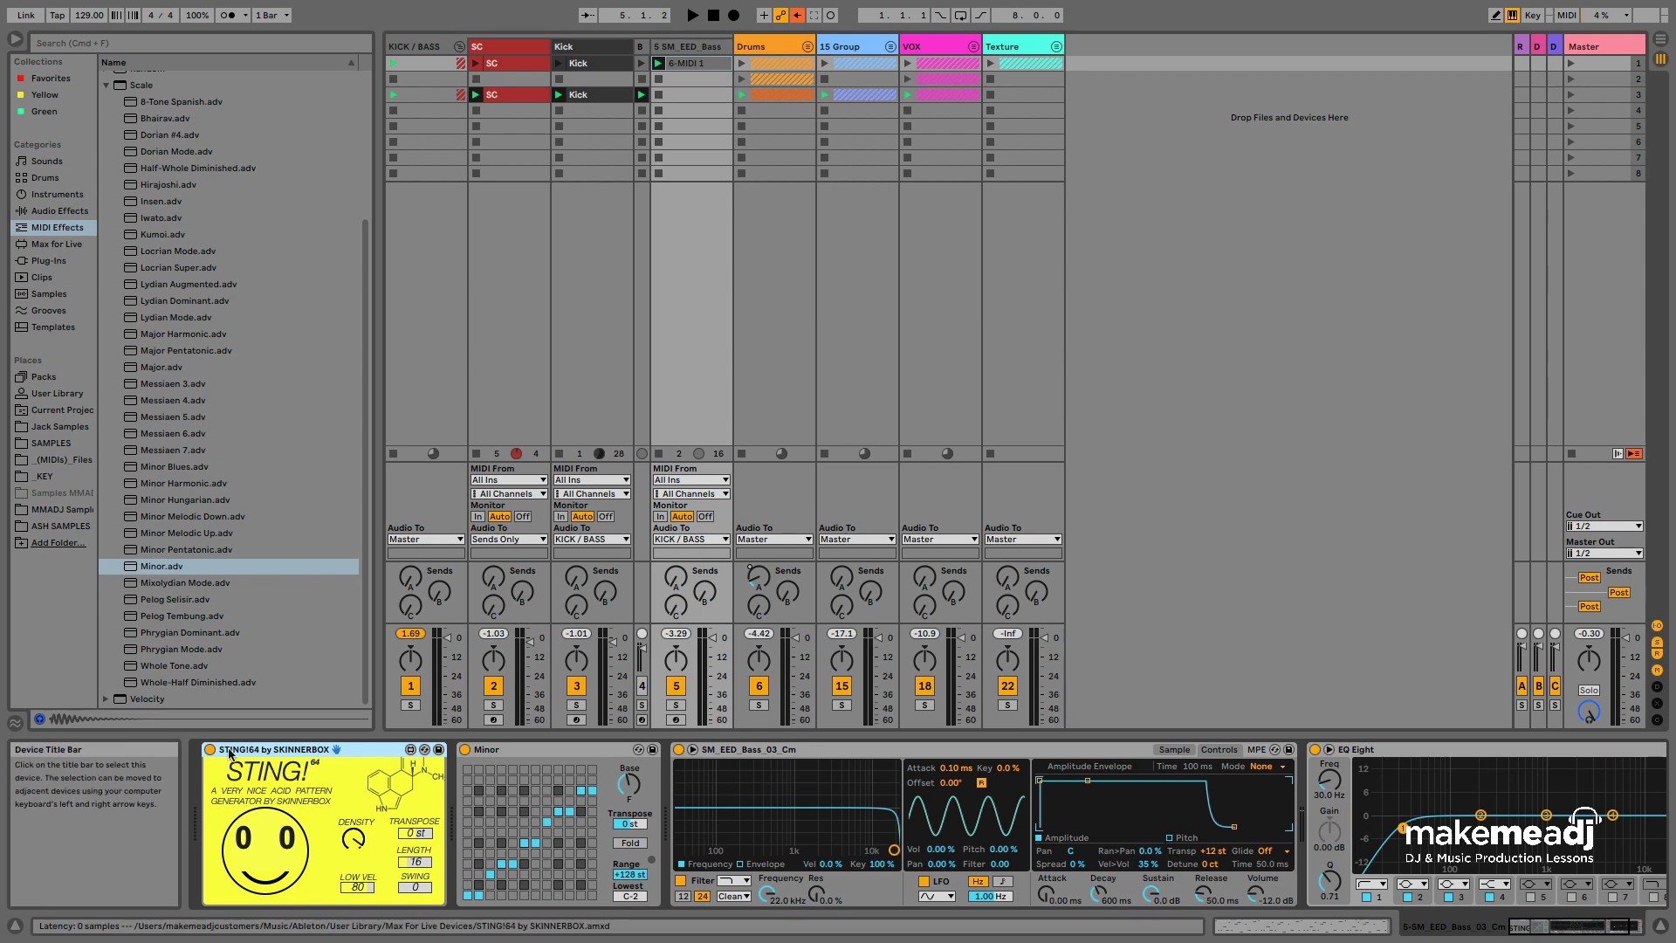
pyautogui.press('space')
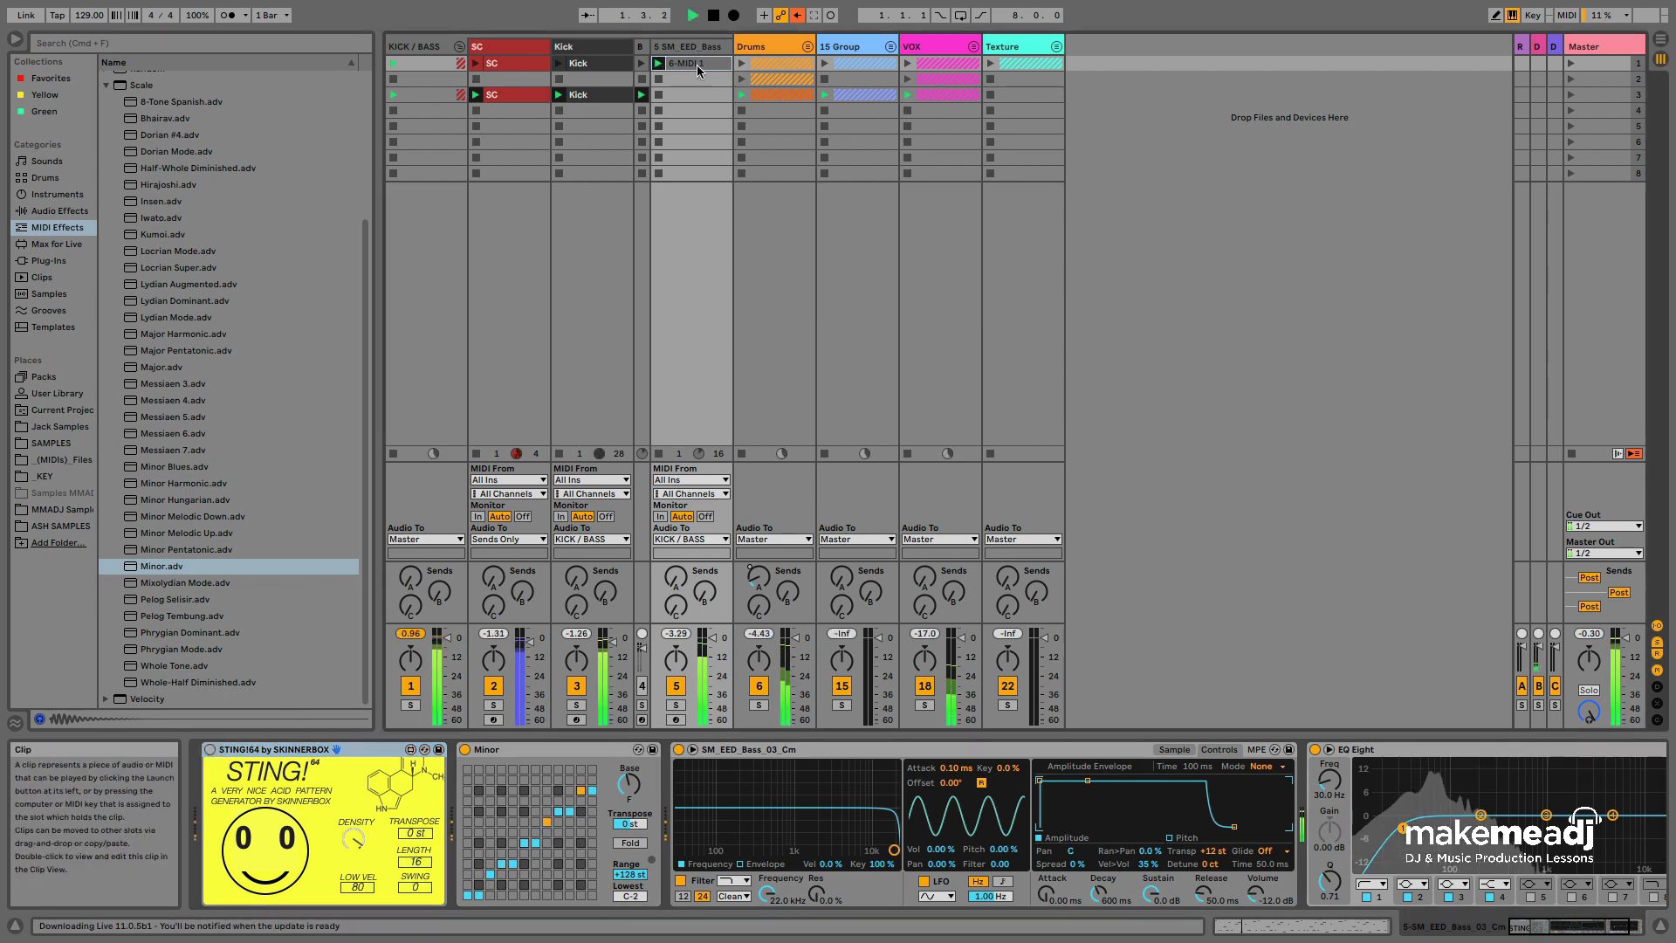
pyautogui.doubleClick(699, 63)
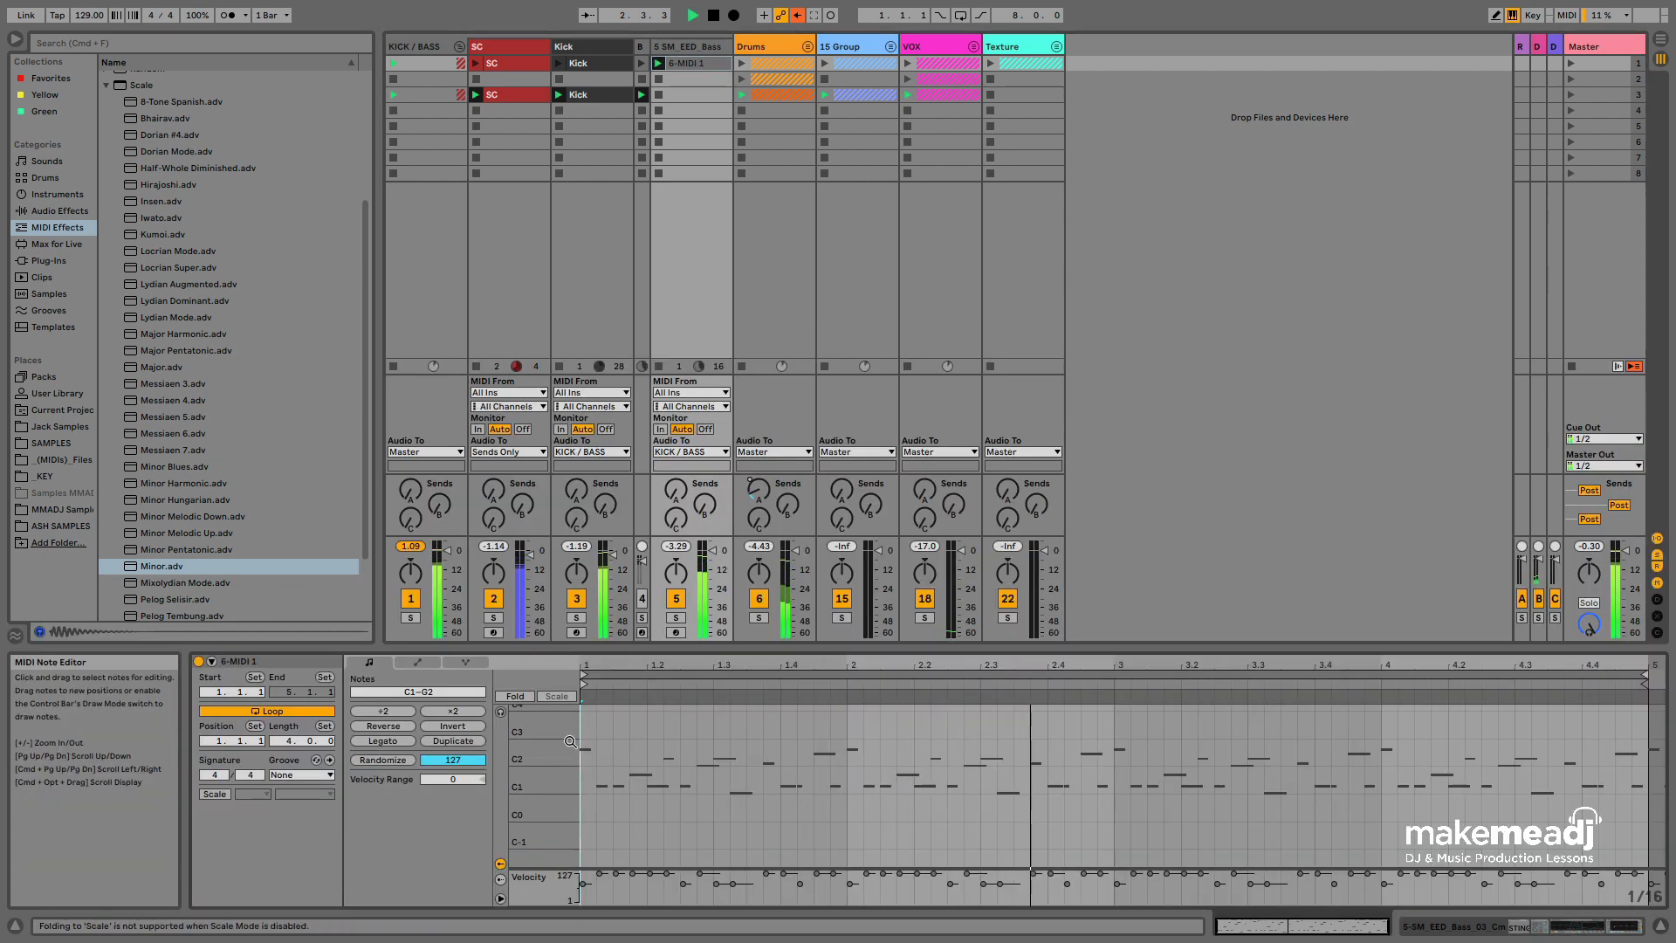
pyautogui.moveTo(569, 749); pyautogui.dragTo(617, 763)
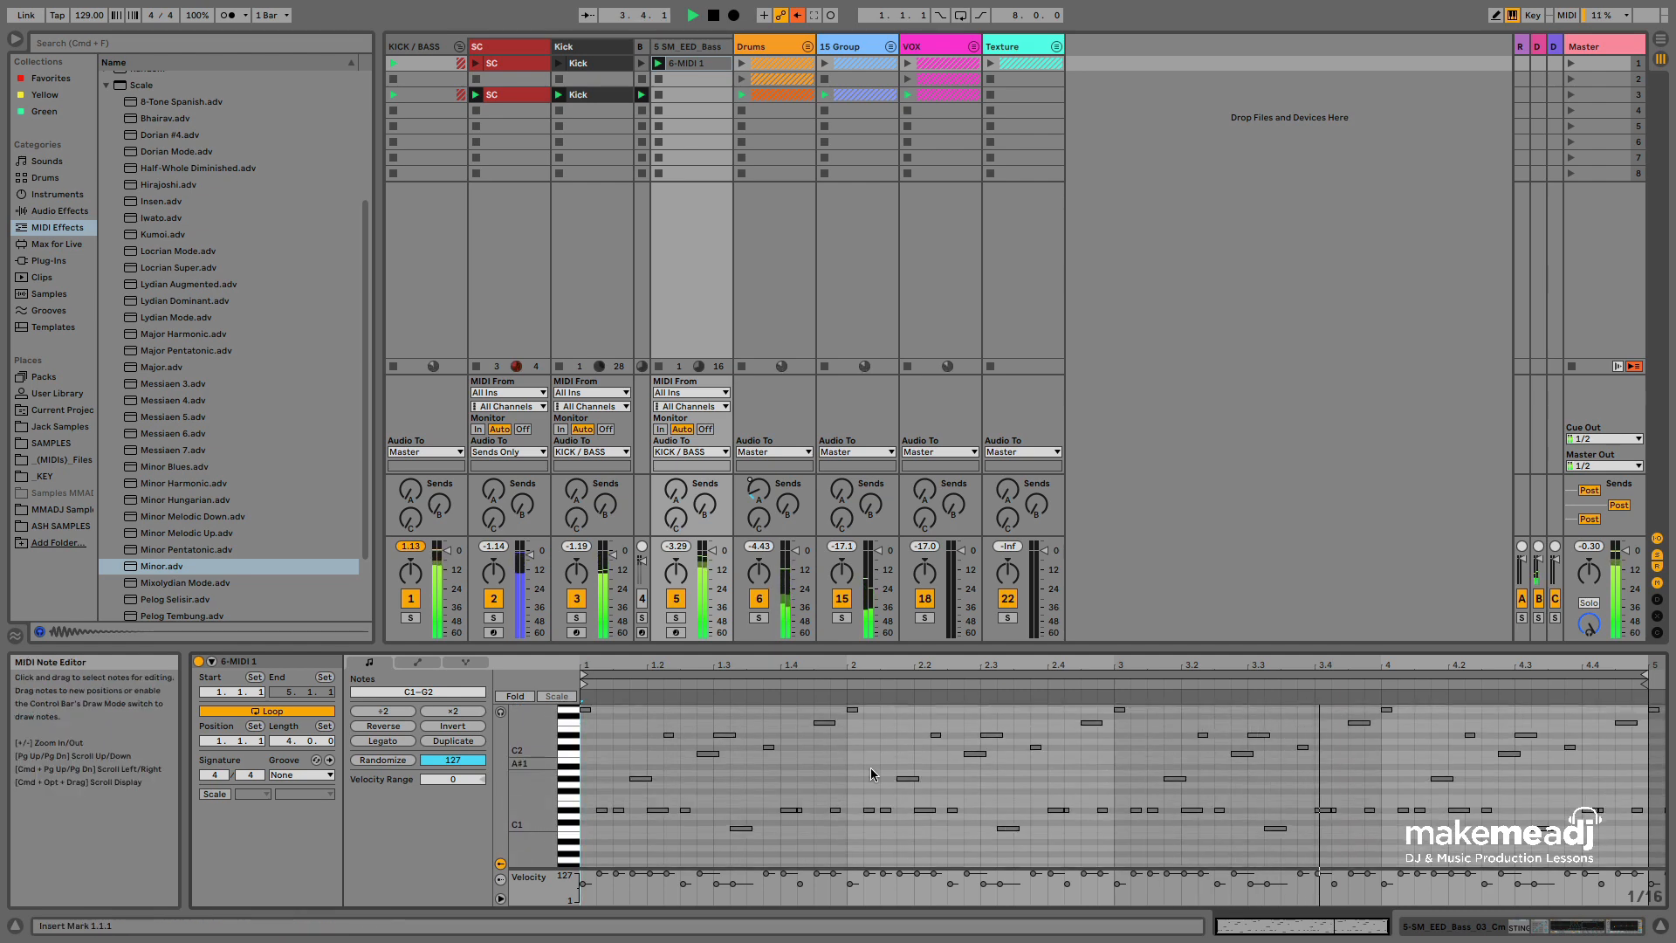
pyautogui.scroll(2, 871, 774)
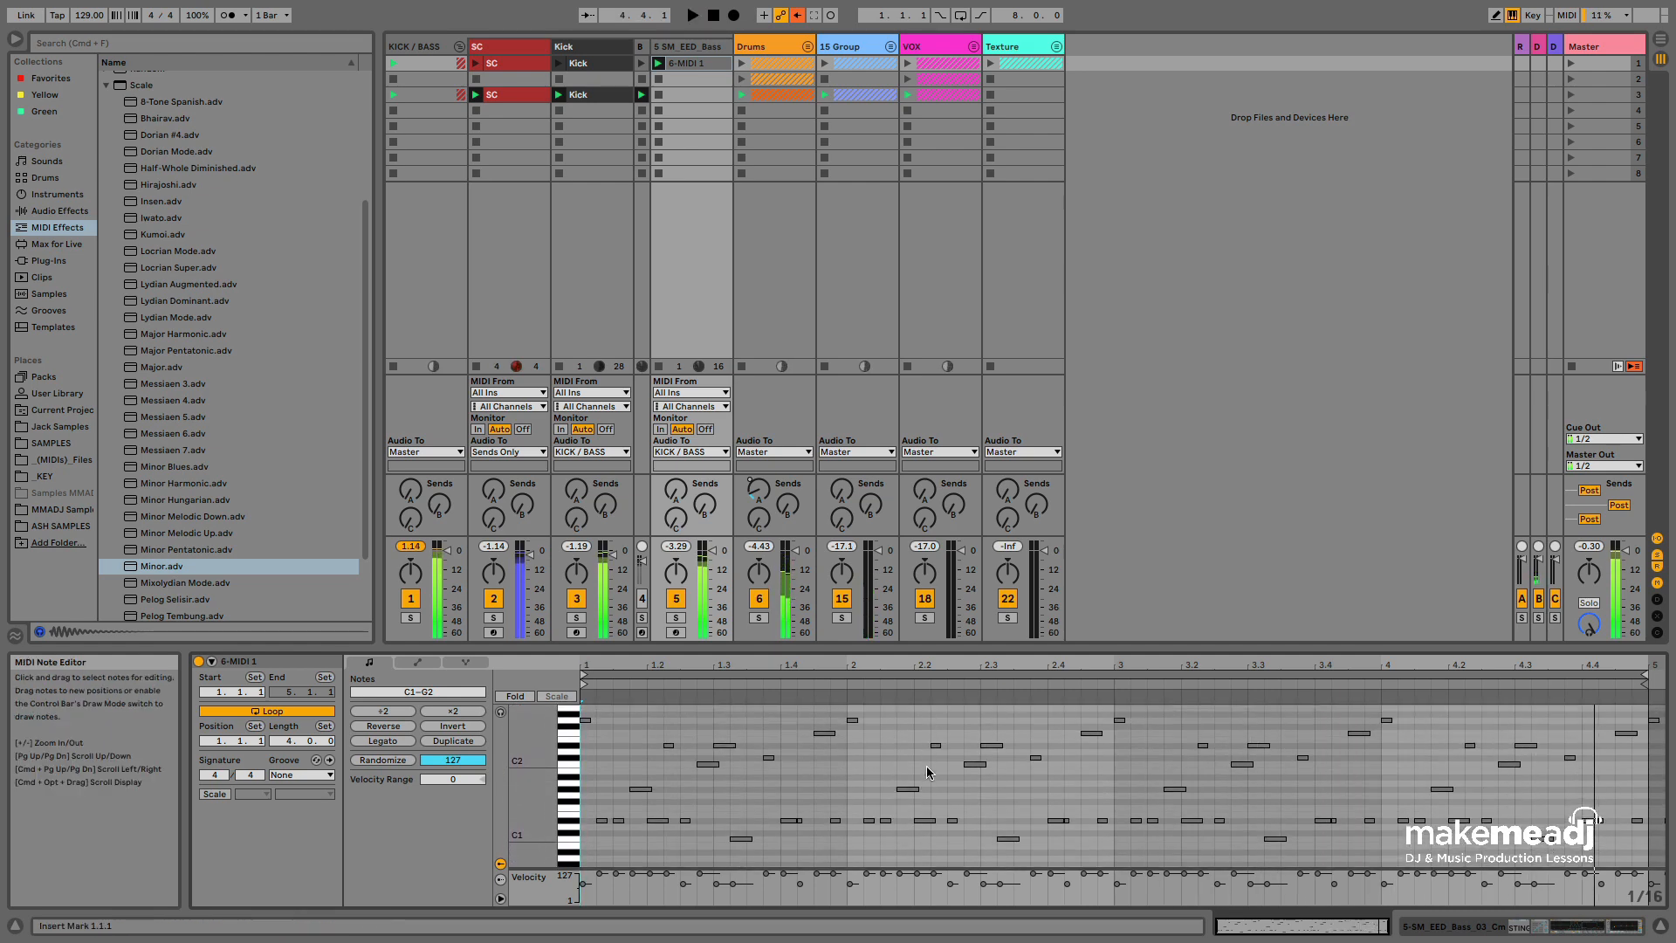
pyautogui.click(1247, 765)
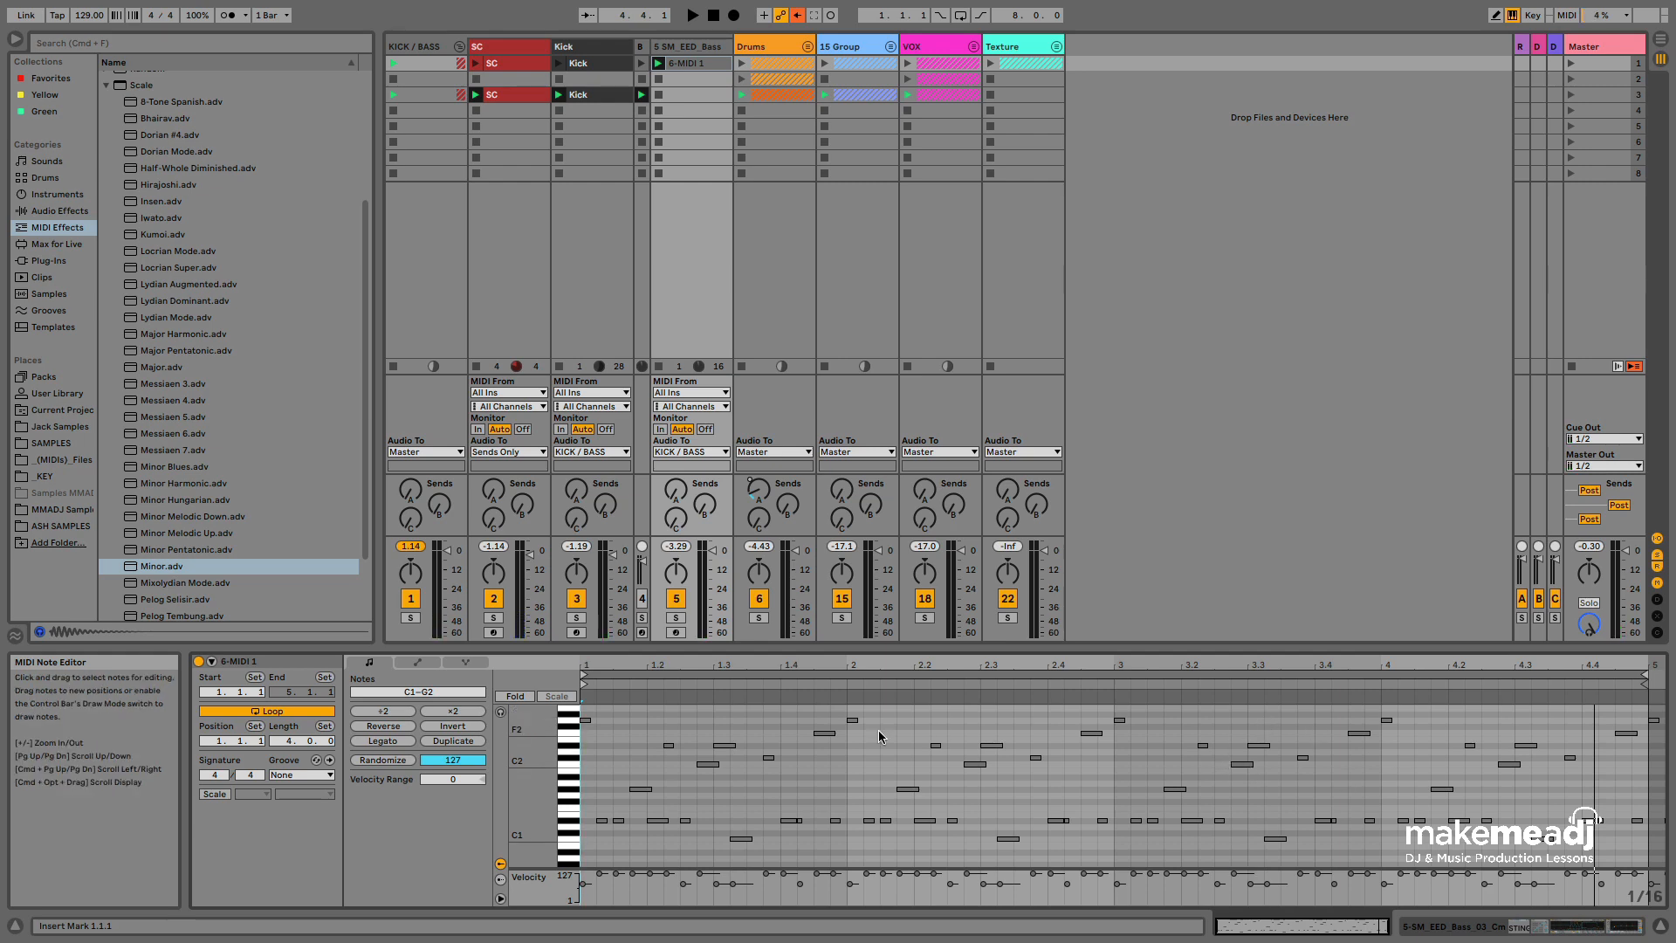
# Transpose all G2 and F2 notes of the bass clip up one octave and audition the change.
pyautogui.click(566, 721)
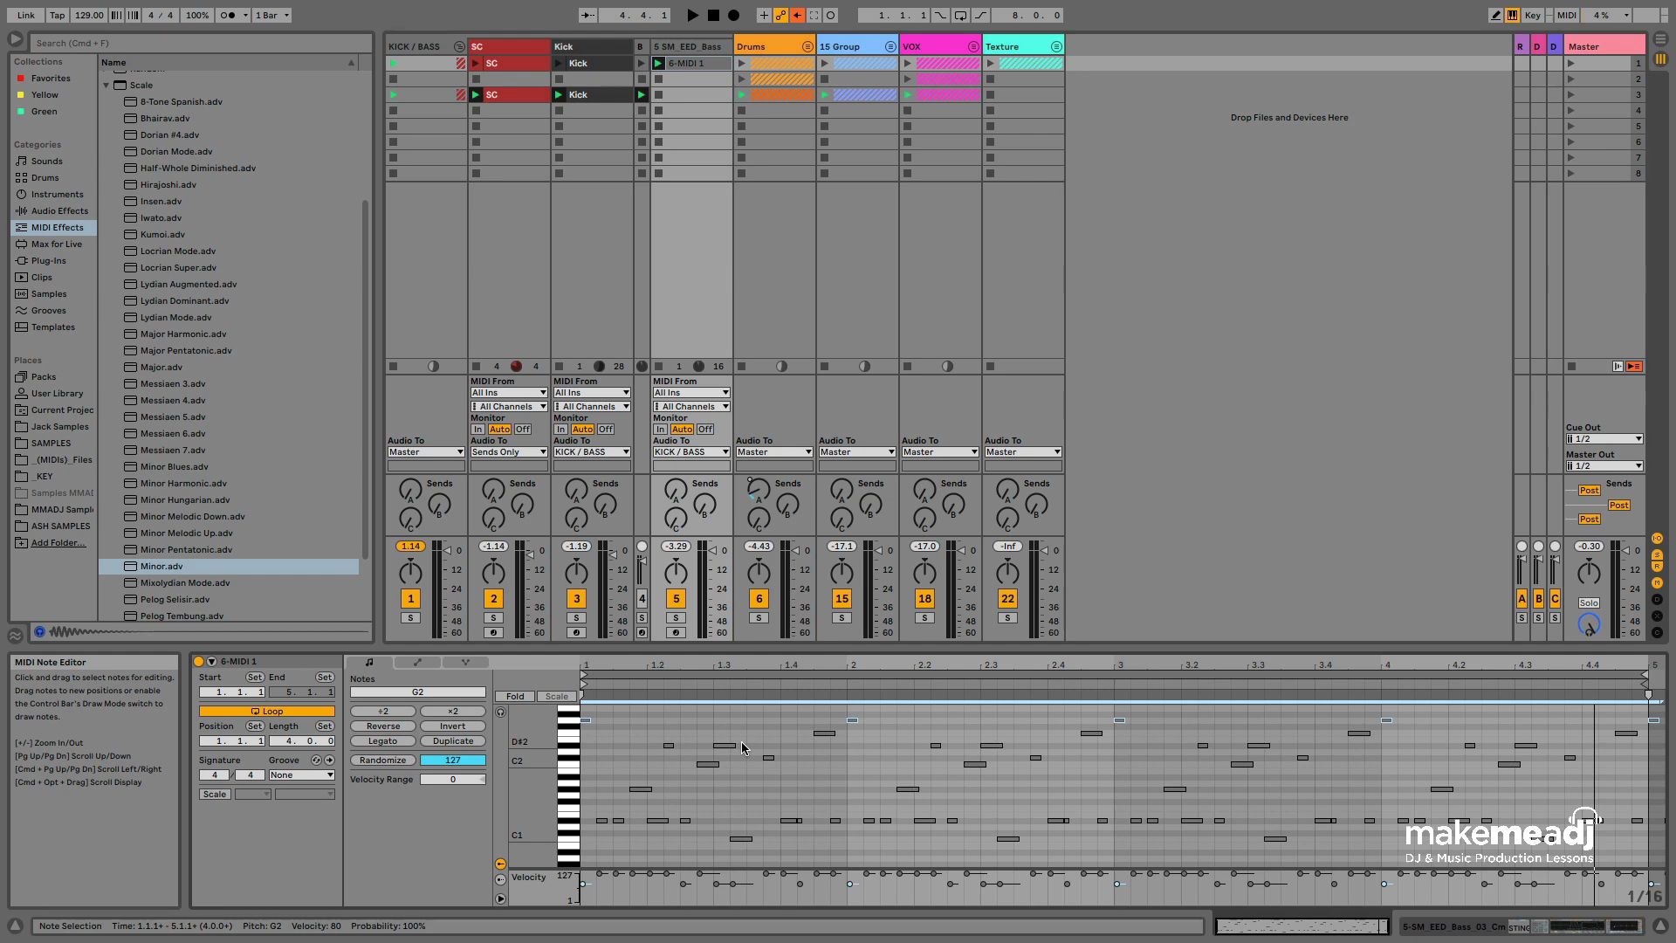
pyautogui.hotkey('shift', 'Up')
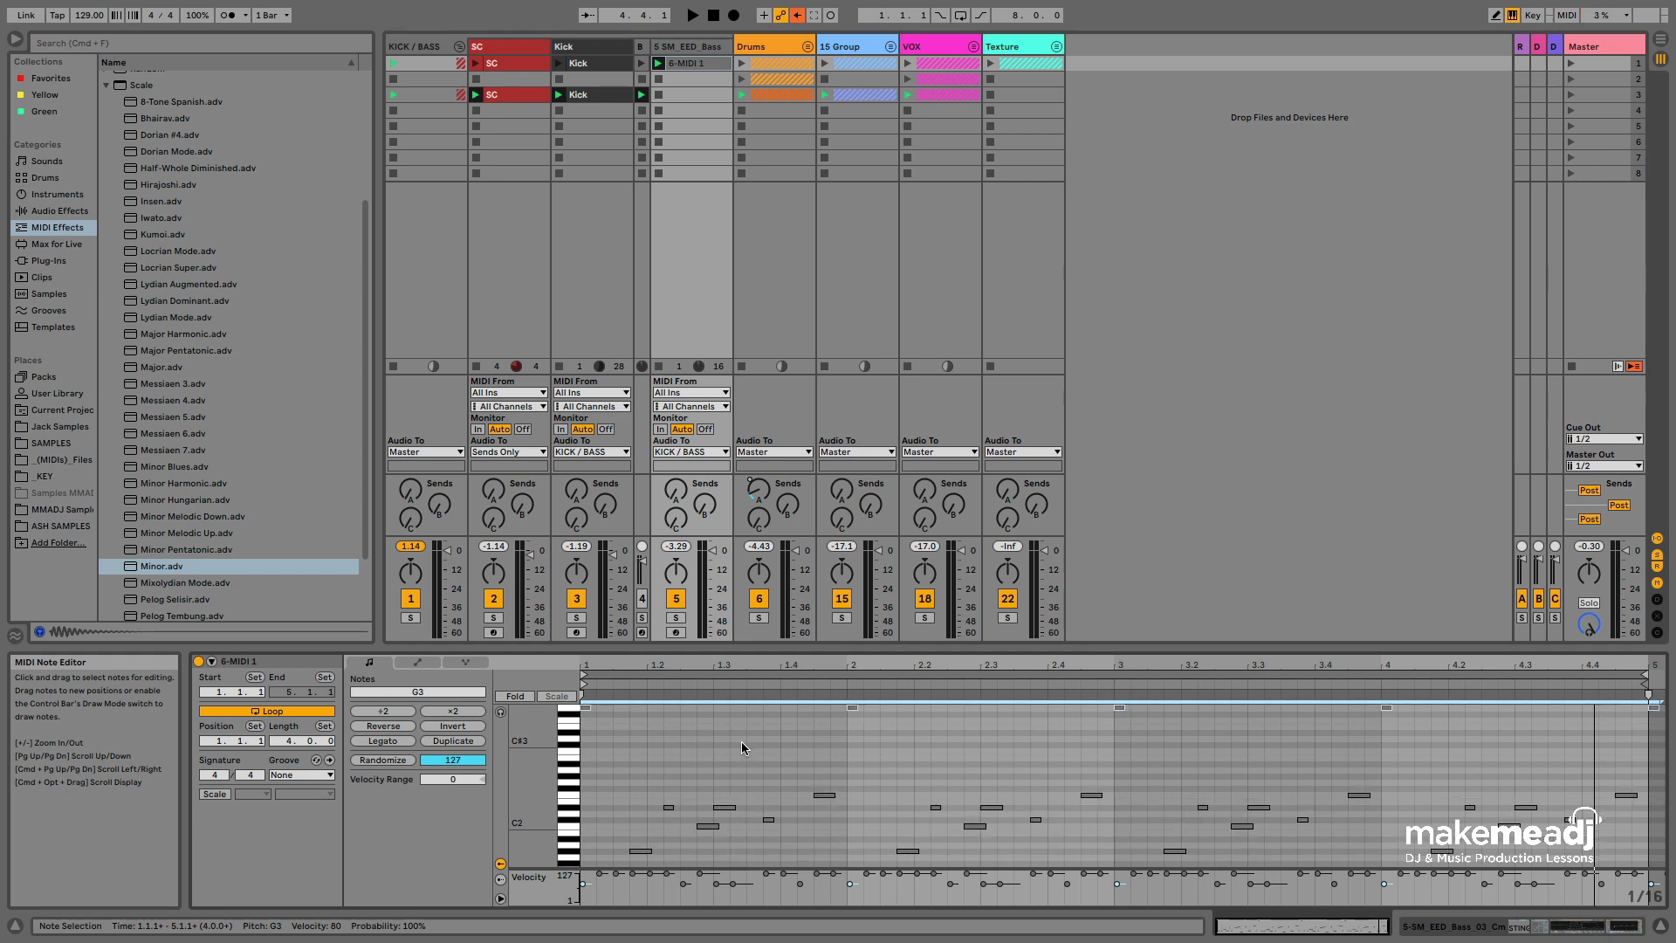
pyautogui.press('space')
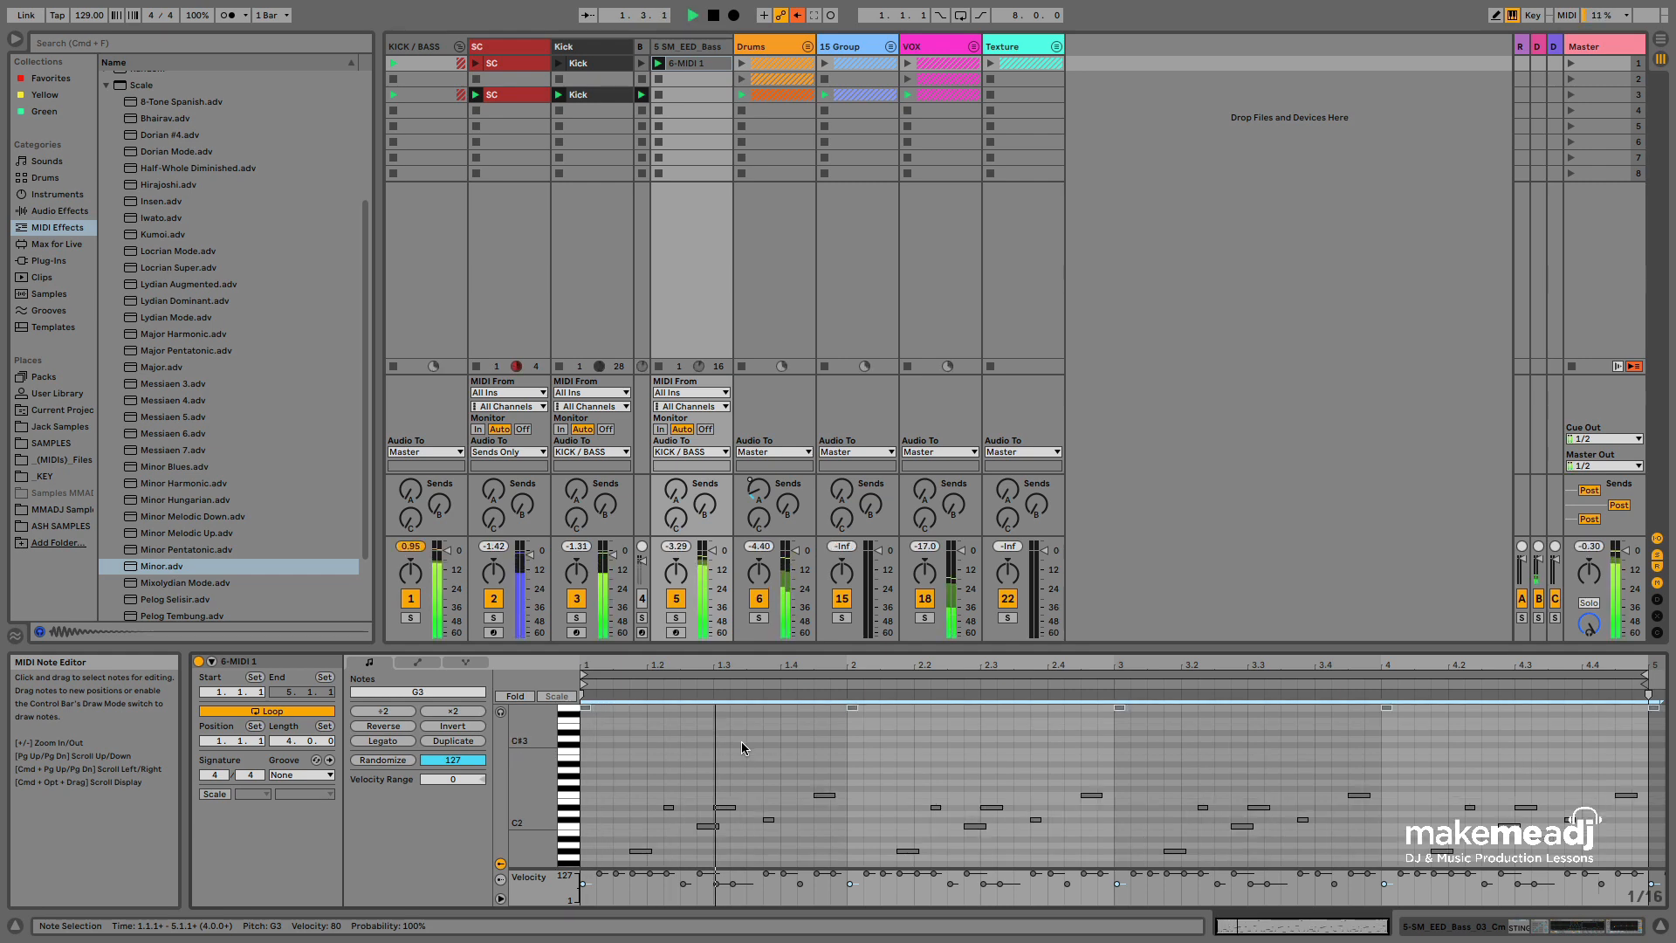
pyautogui.press('space')
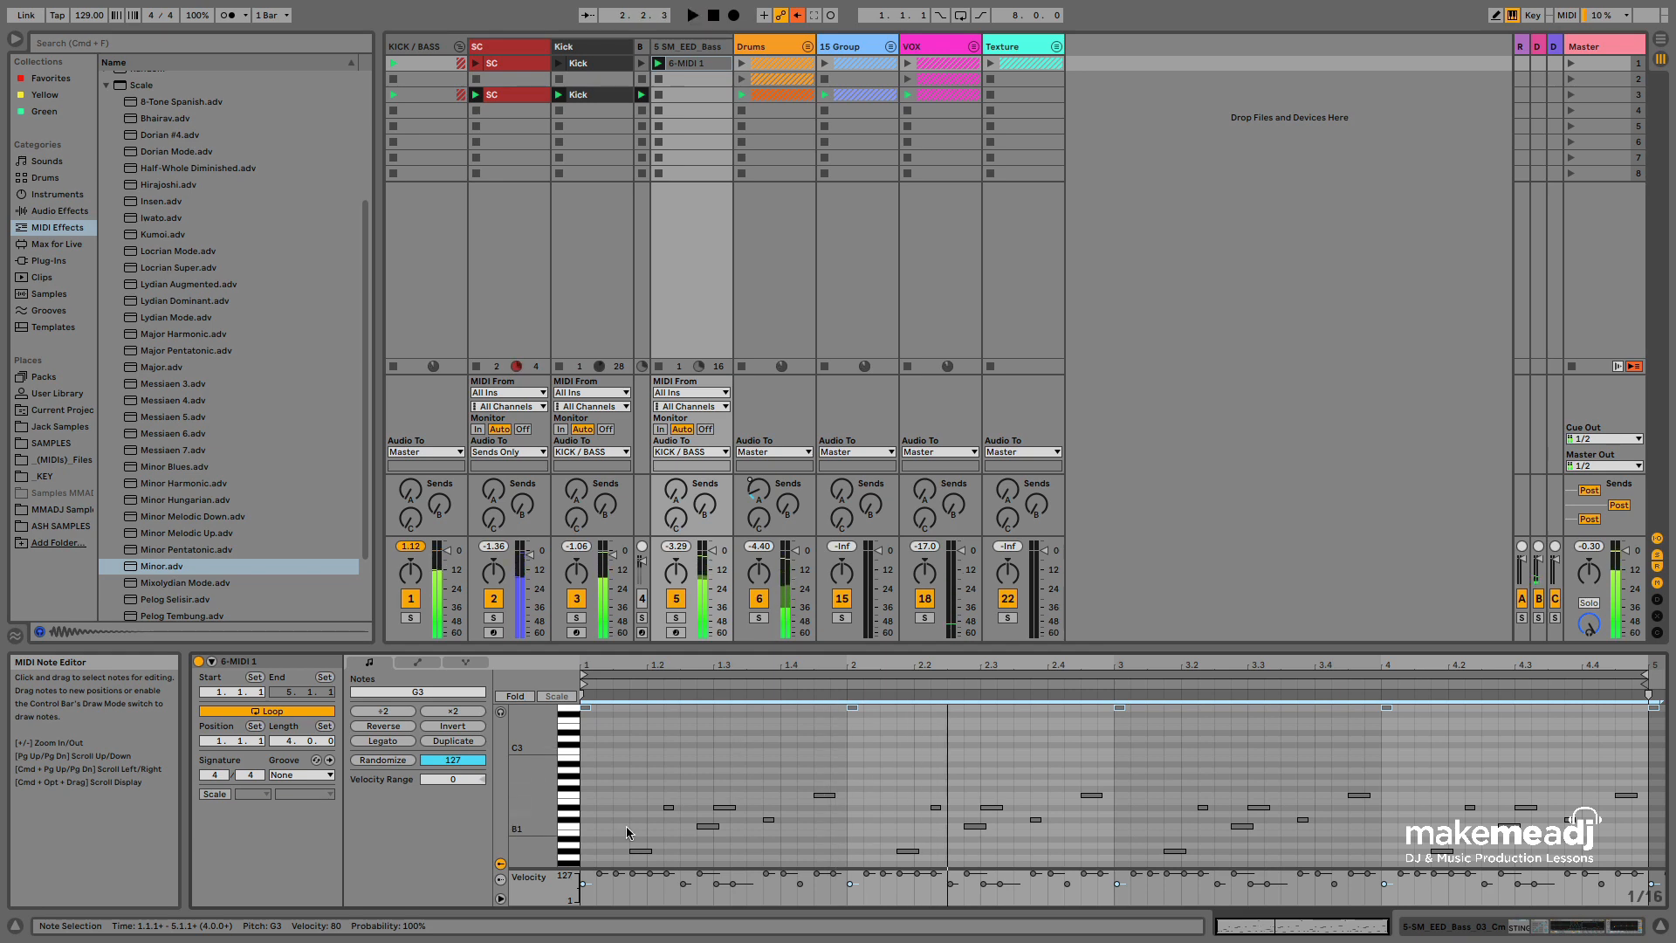
pyautogui.click(563, 799)
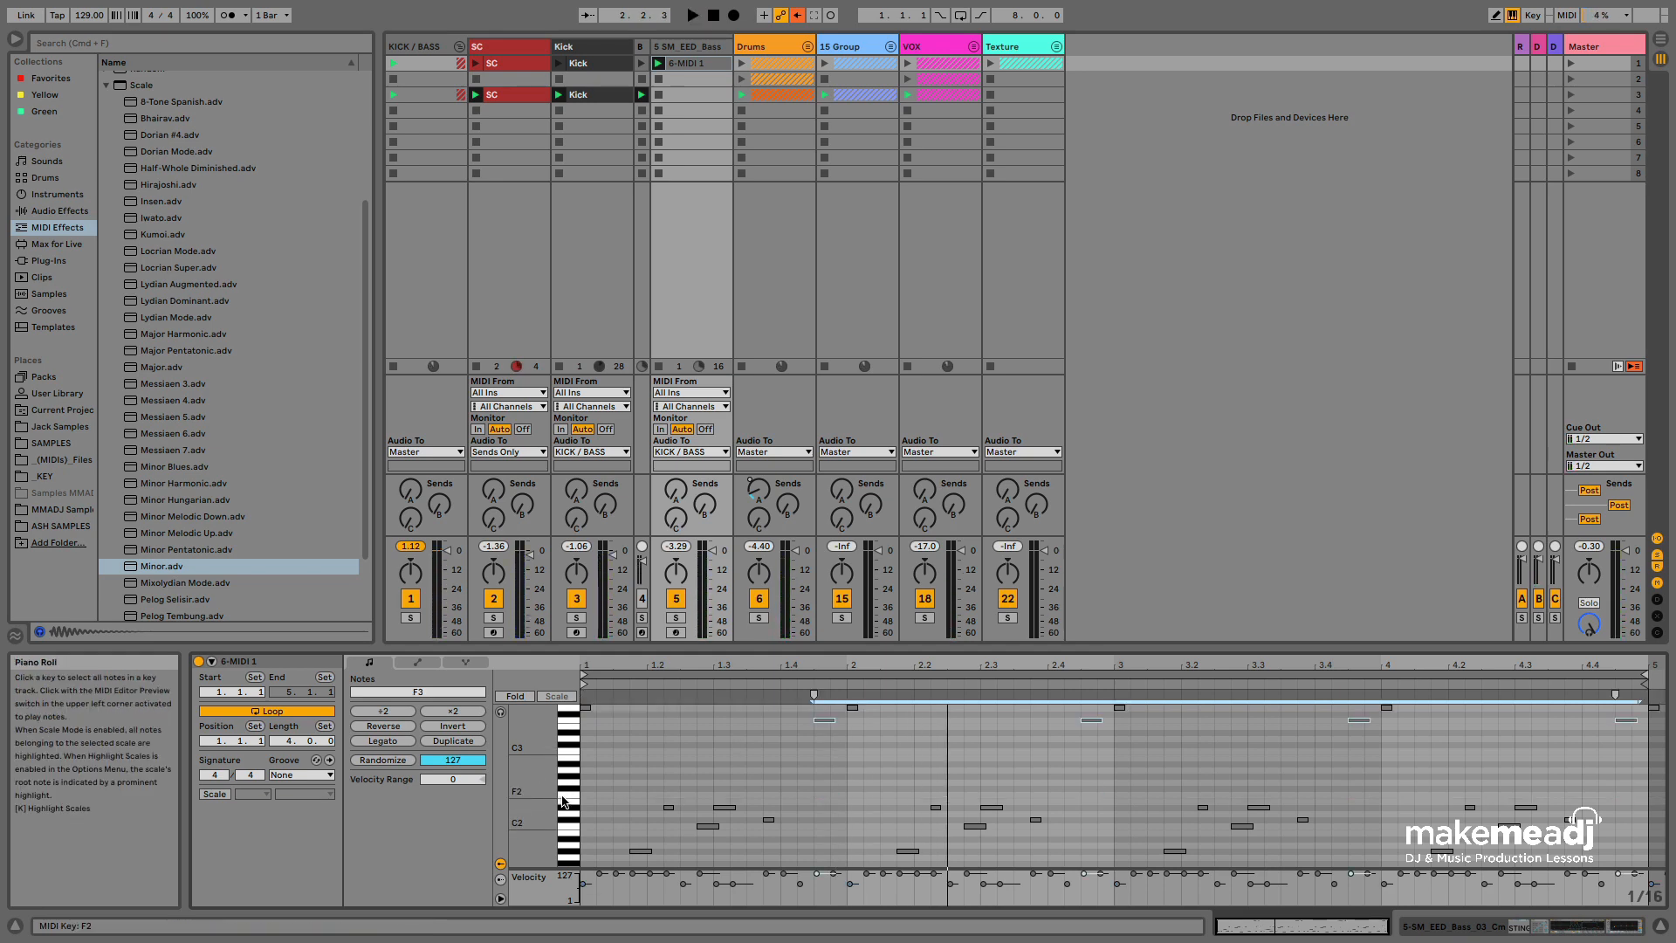
pyautogui.press('space')
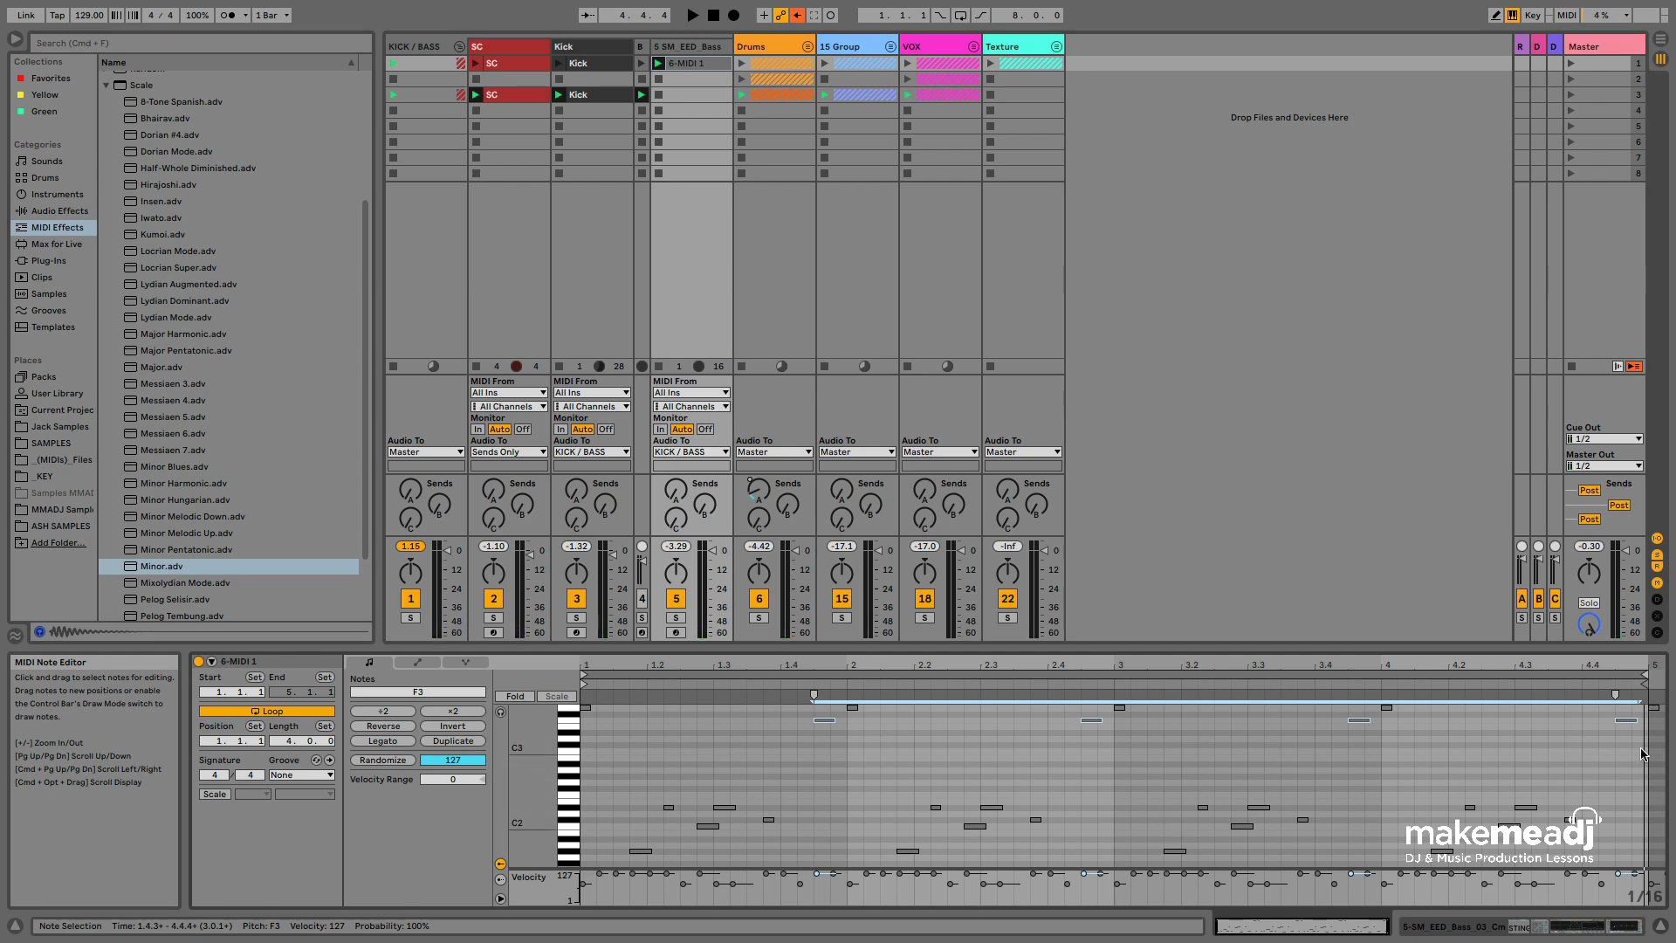
# Transpose the F3 and G3 notes back down one octave and play the clip.
pyautogui.moveTo(1643, 753); pyautogui.dragTo(534, 689)
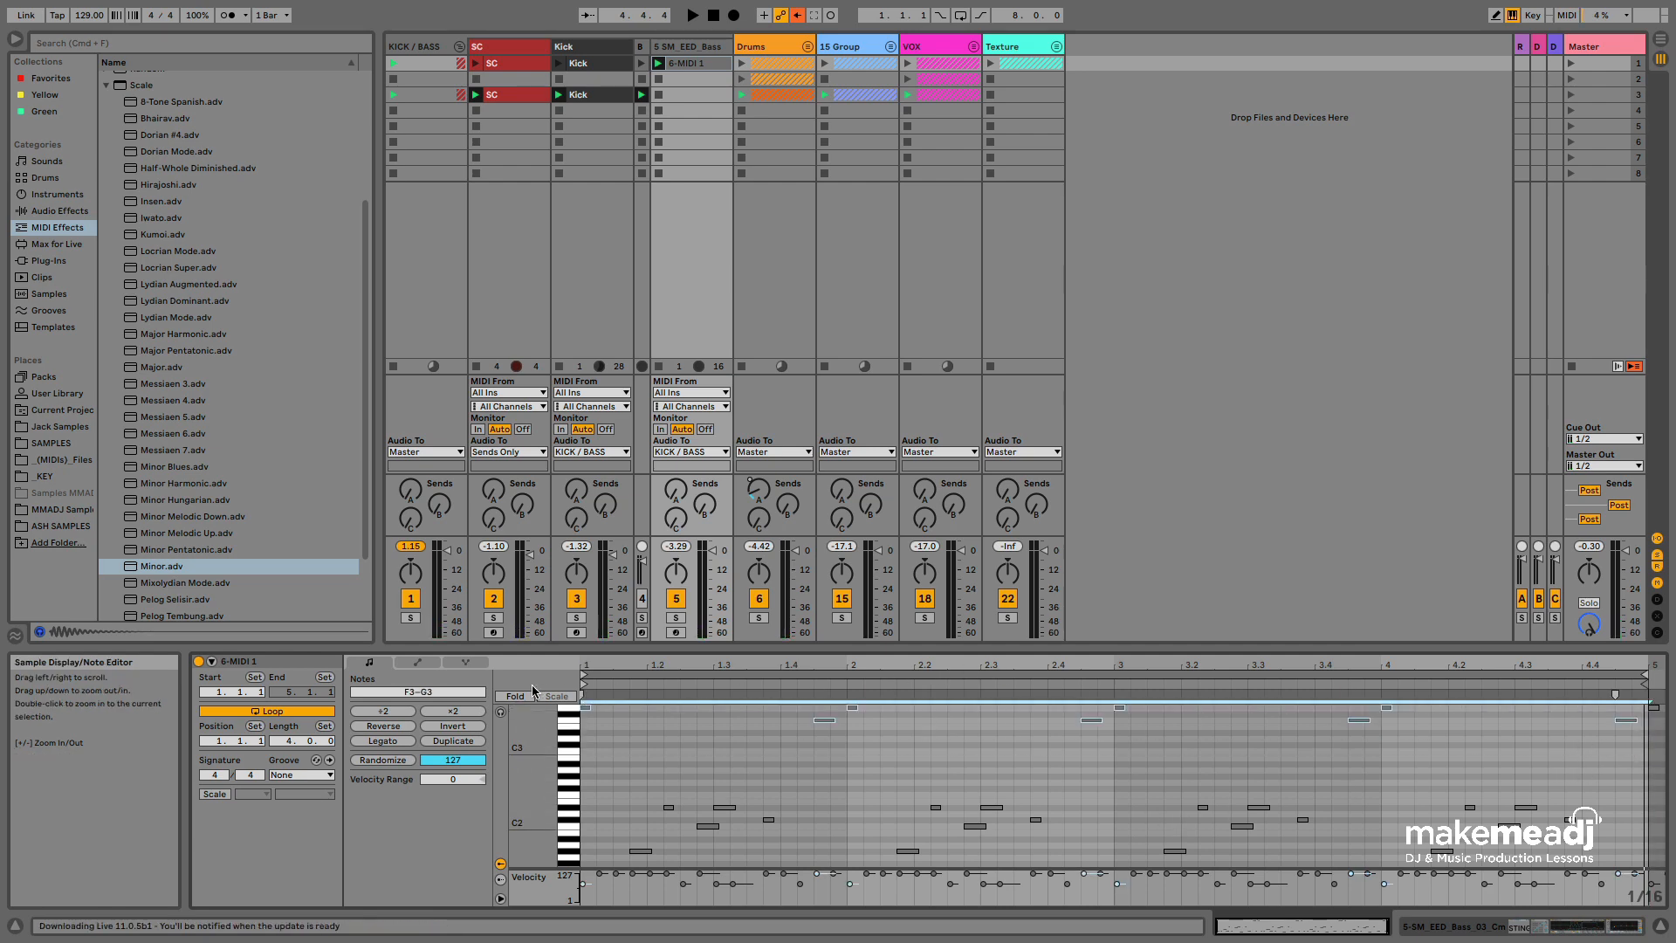
pyautogui.hotkey('shift', 'Down')
pyautogui.press('space')
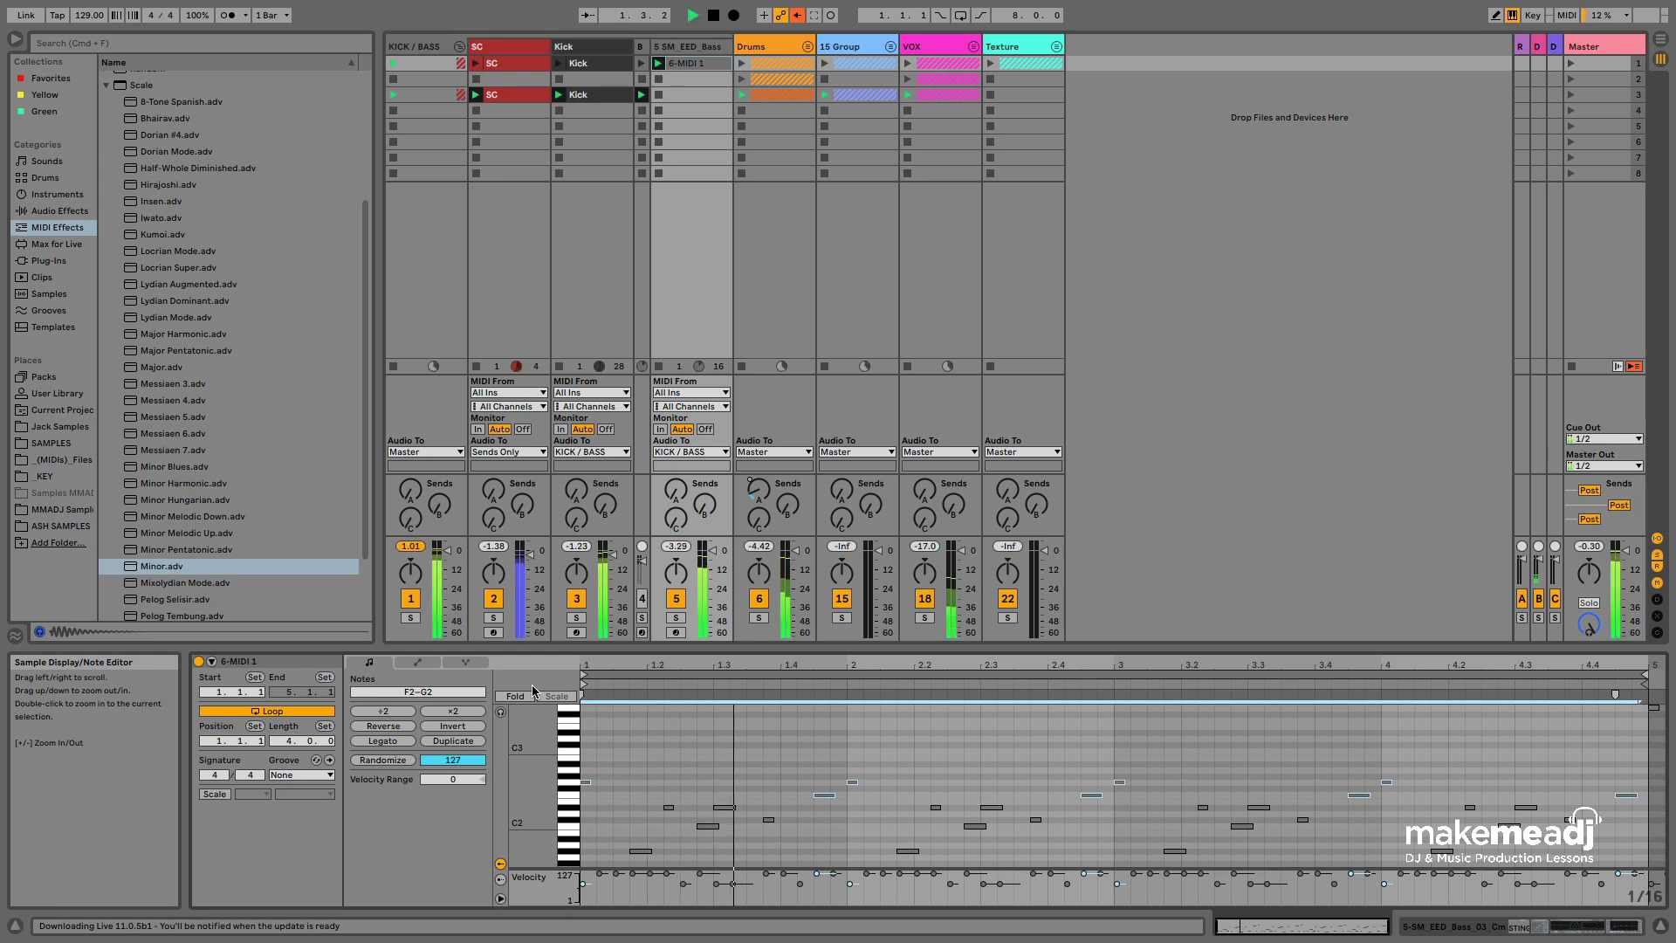
# Transpose all C1 notes of the bass clip up one octave to C2 and audition the bassline.
pyautogui.scroll(-4, 590, 749)
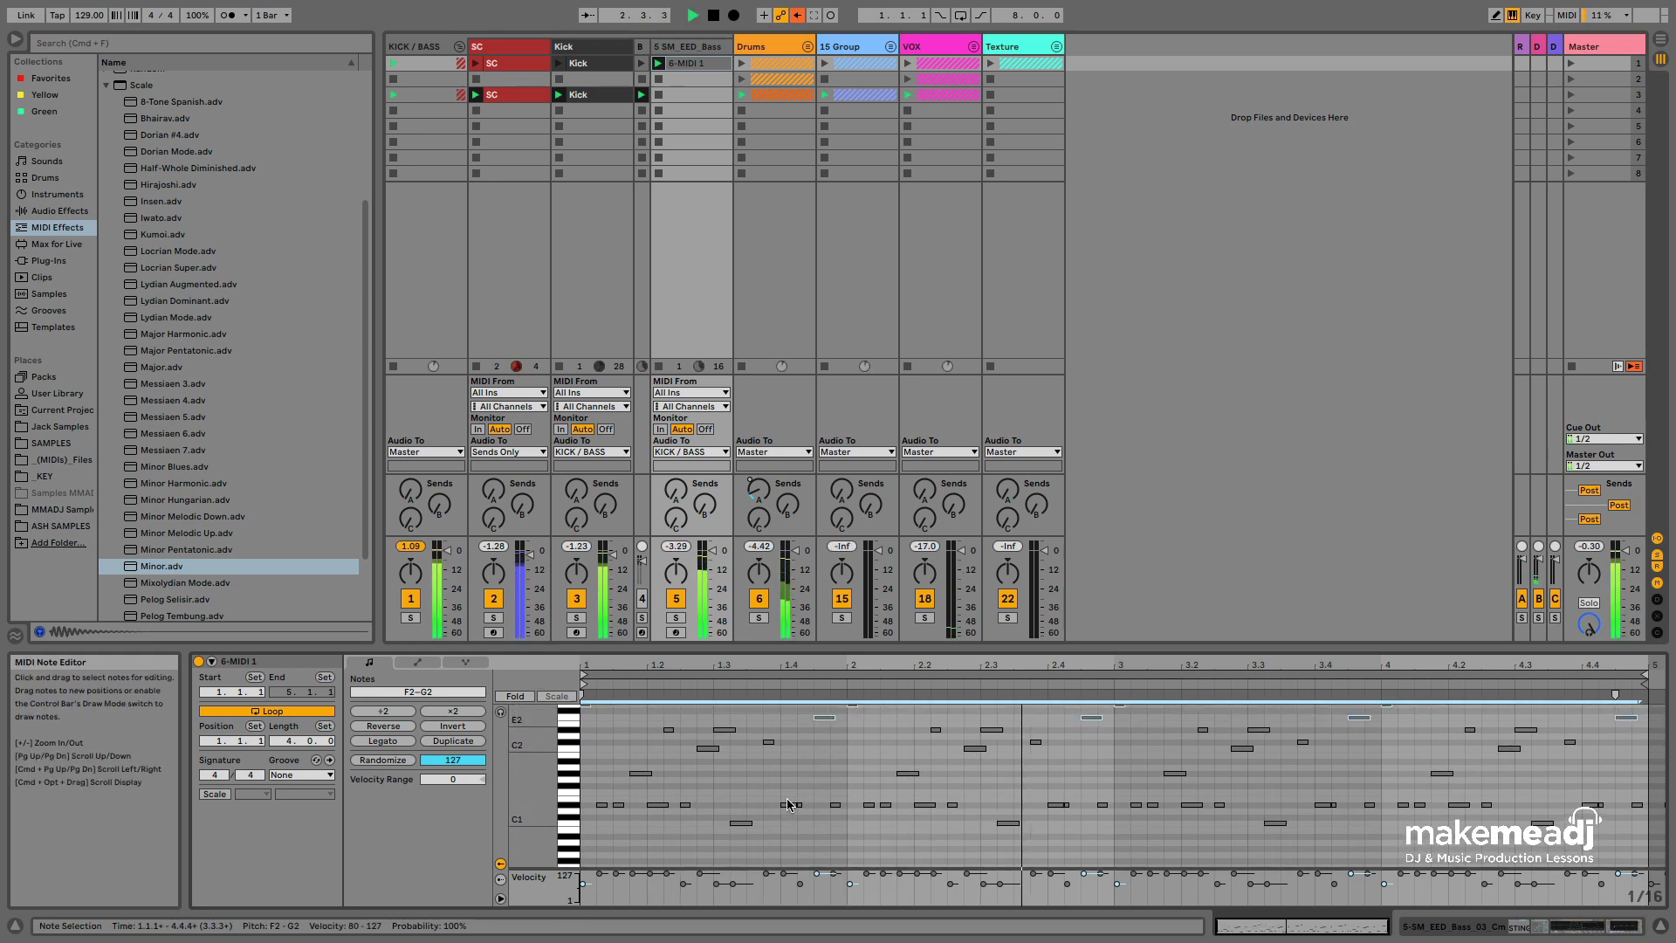
pyautogui.press('space')
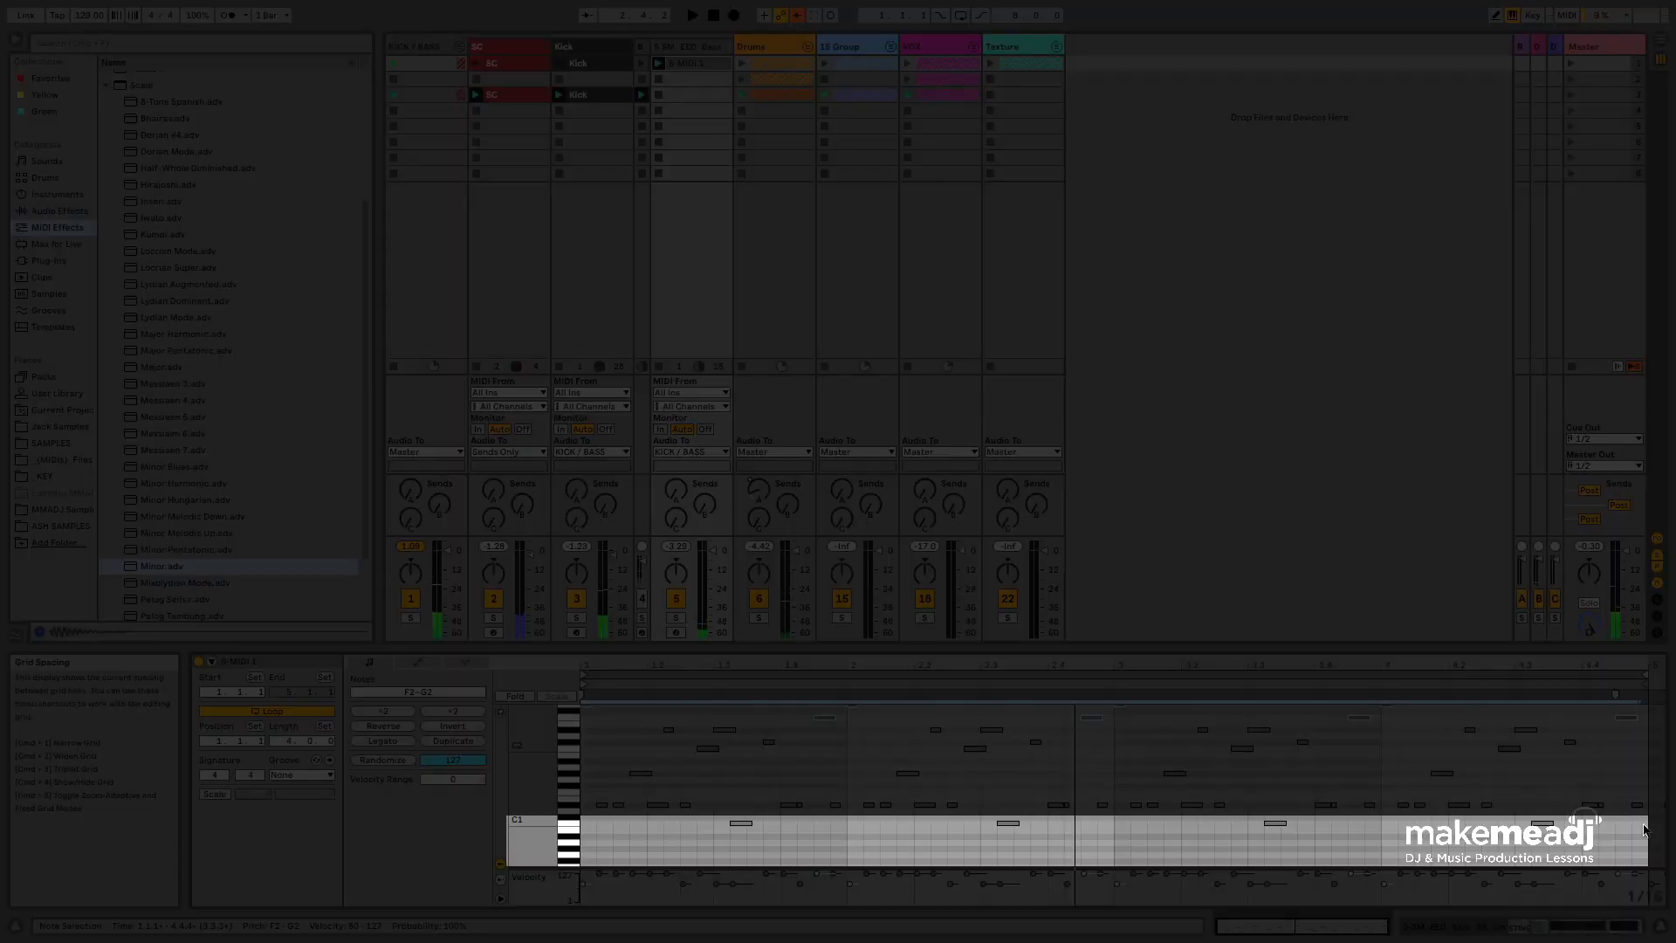
pyautogui.click(538, 819)
pyautogui.hotkey('shift', 'Up')
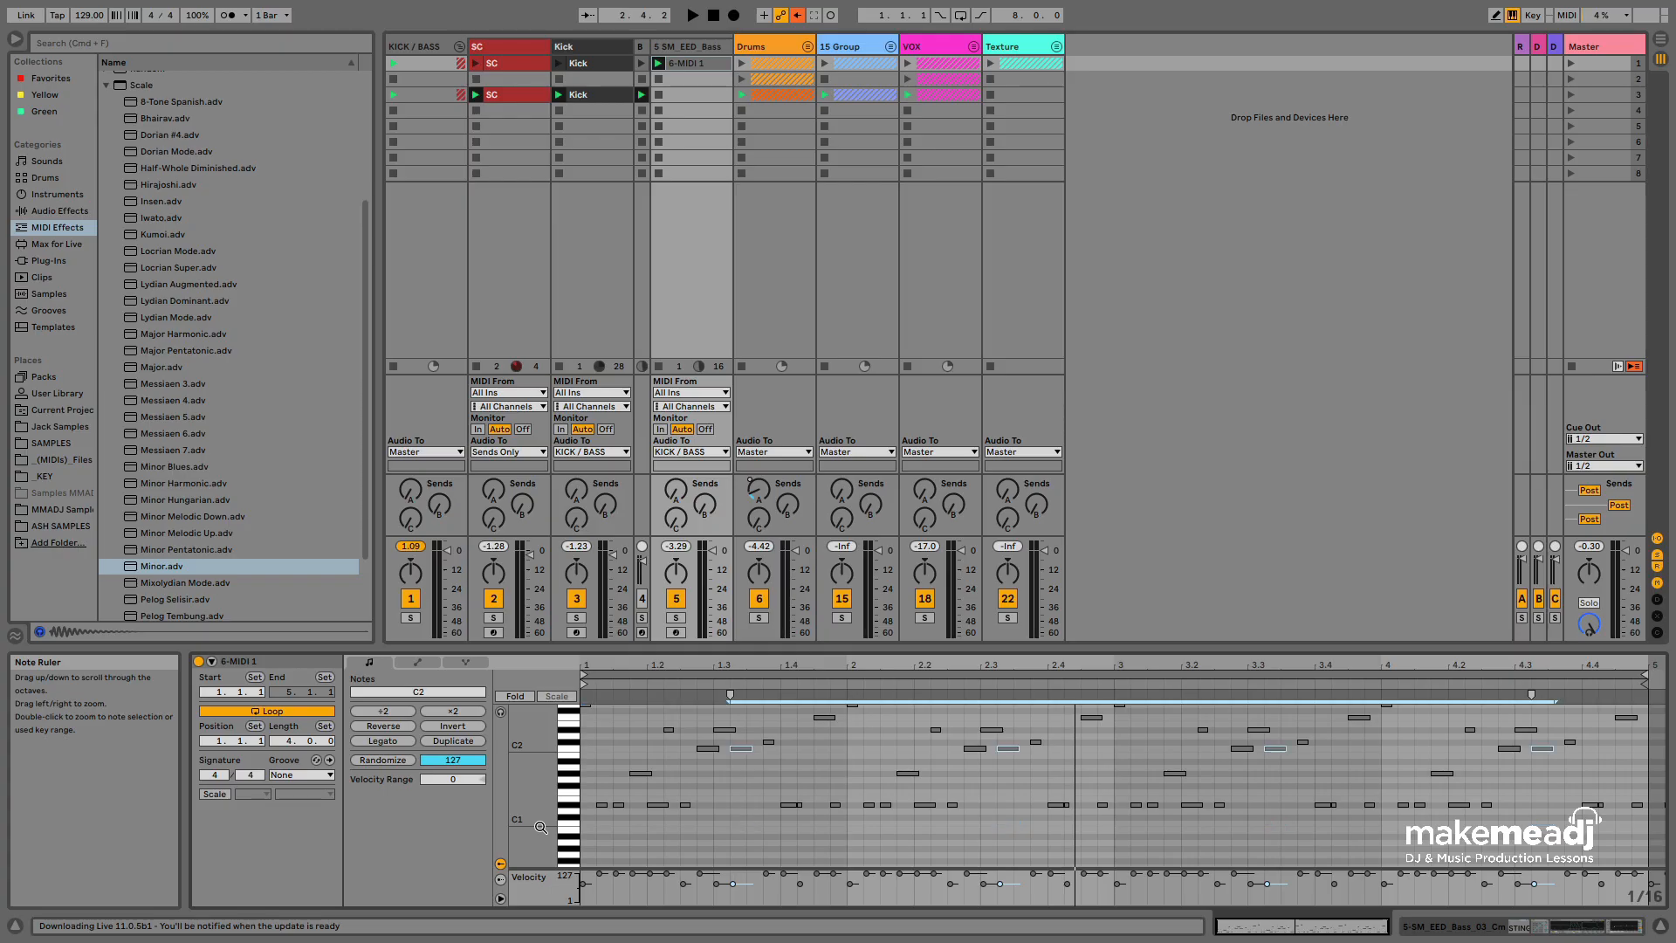
pyautogui.press('space')
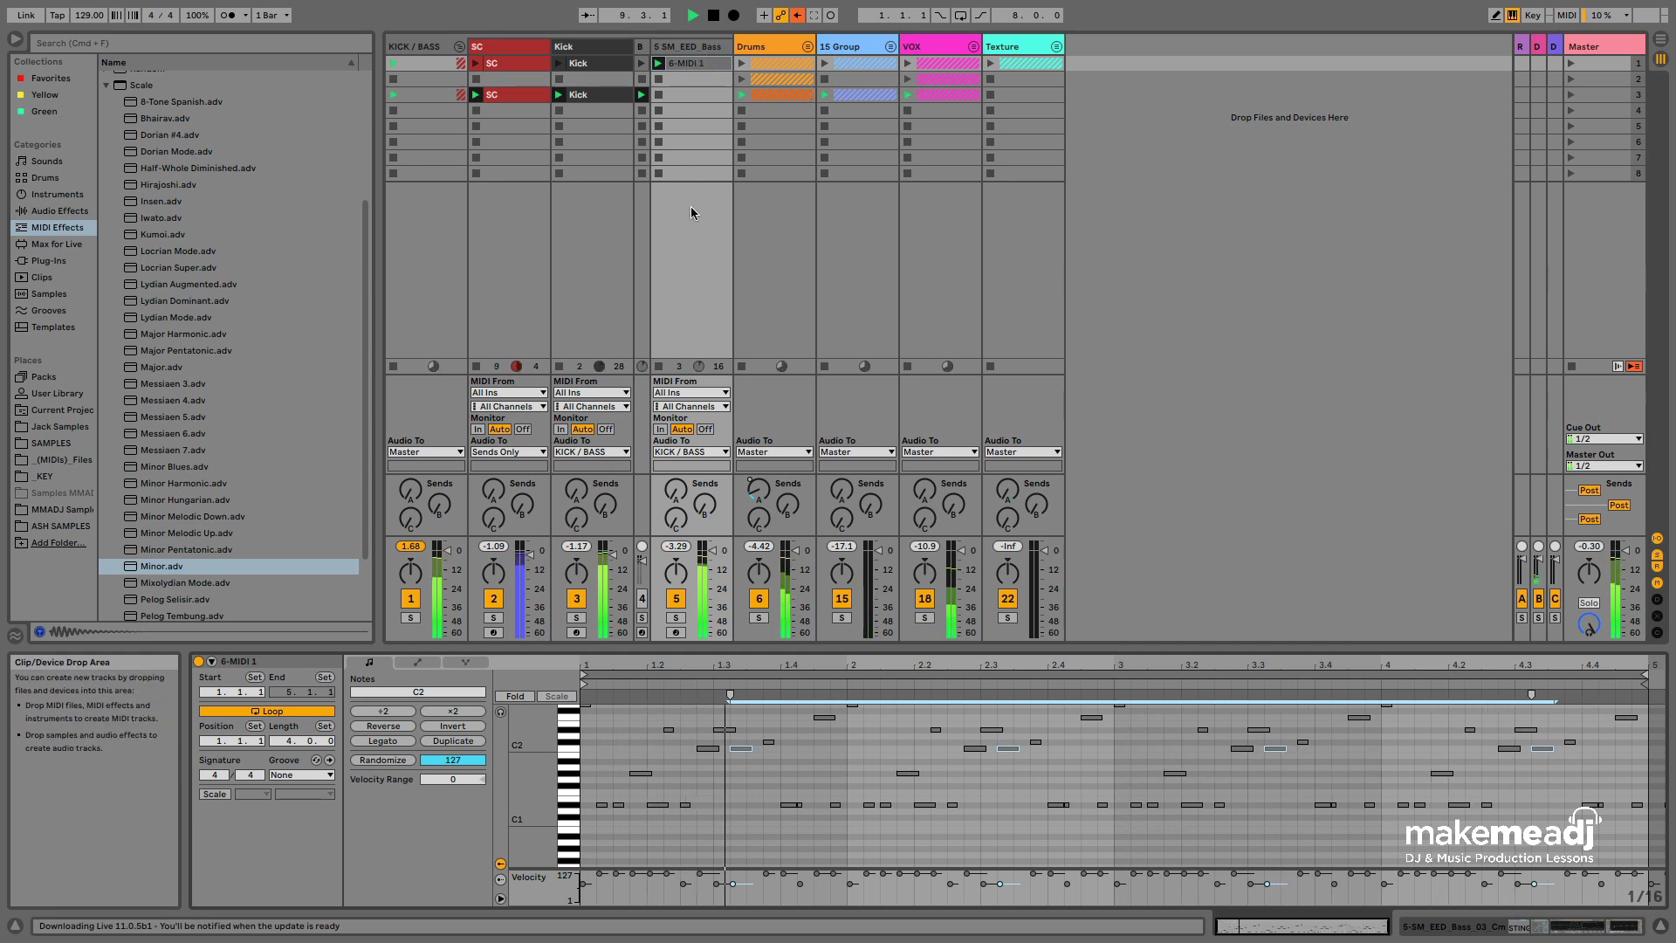
# Launch scene 1 to audition the bassline with the other tracks, and bring up the SM_EED_Bass devices.
pyautogui.click(559, 111)
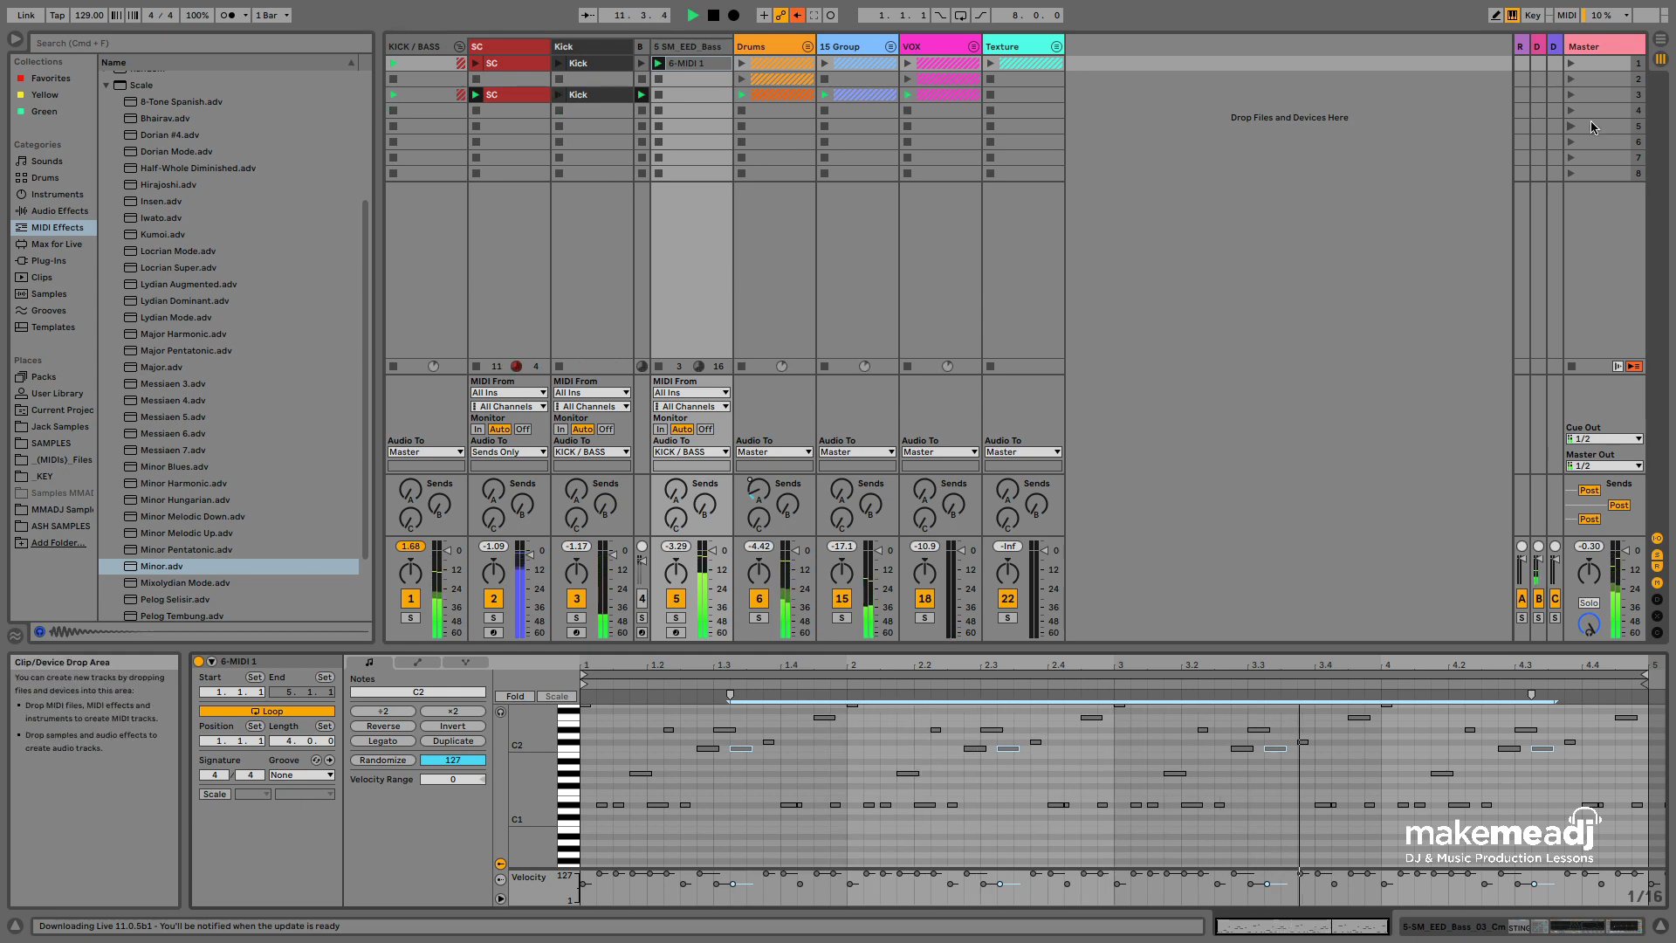
pyautogui.click(1570, 61)
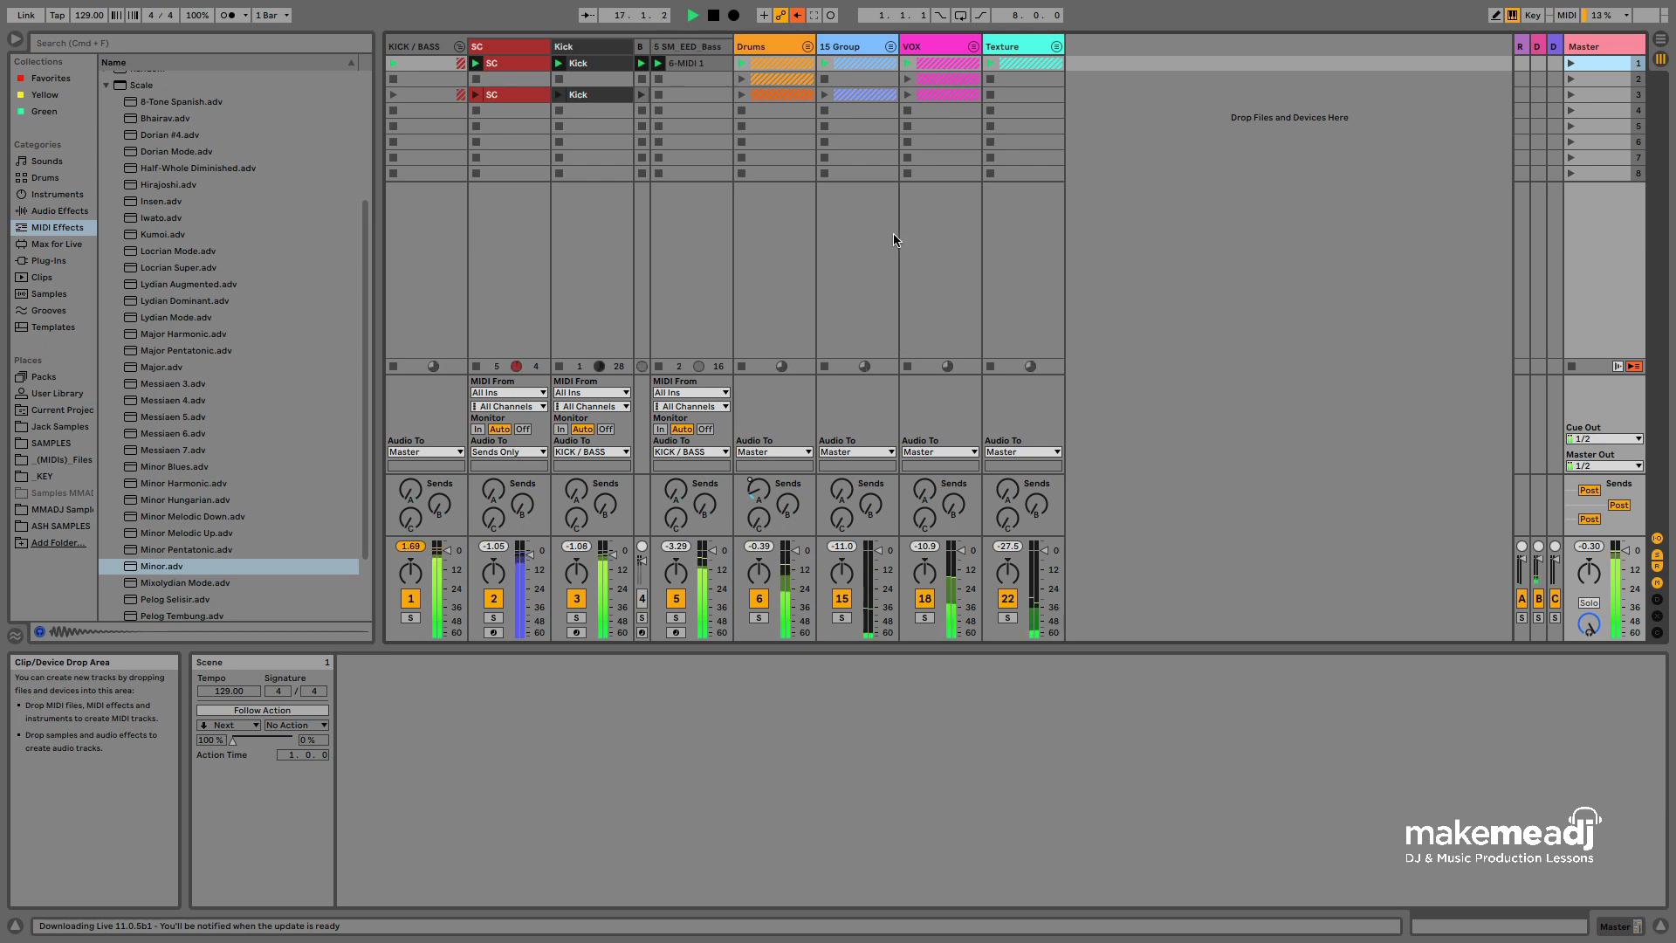
pyautogui.click(694, 63)
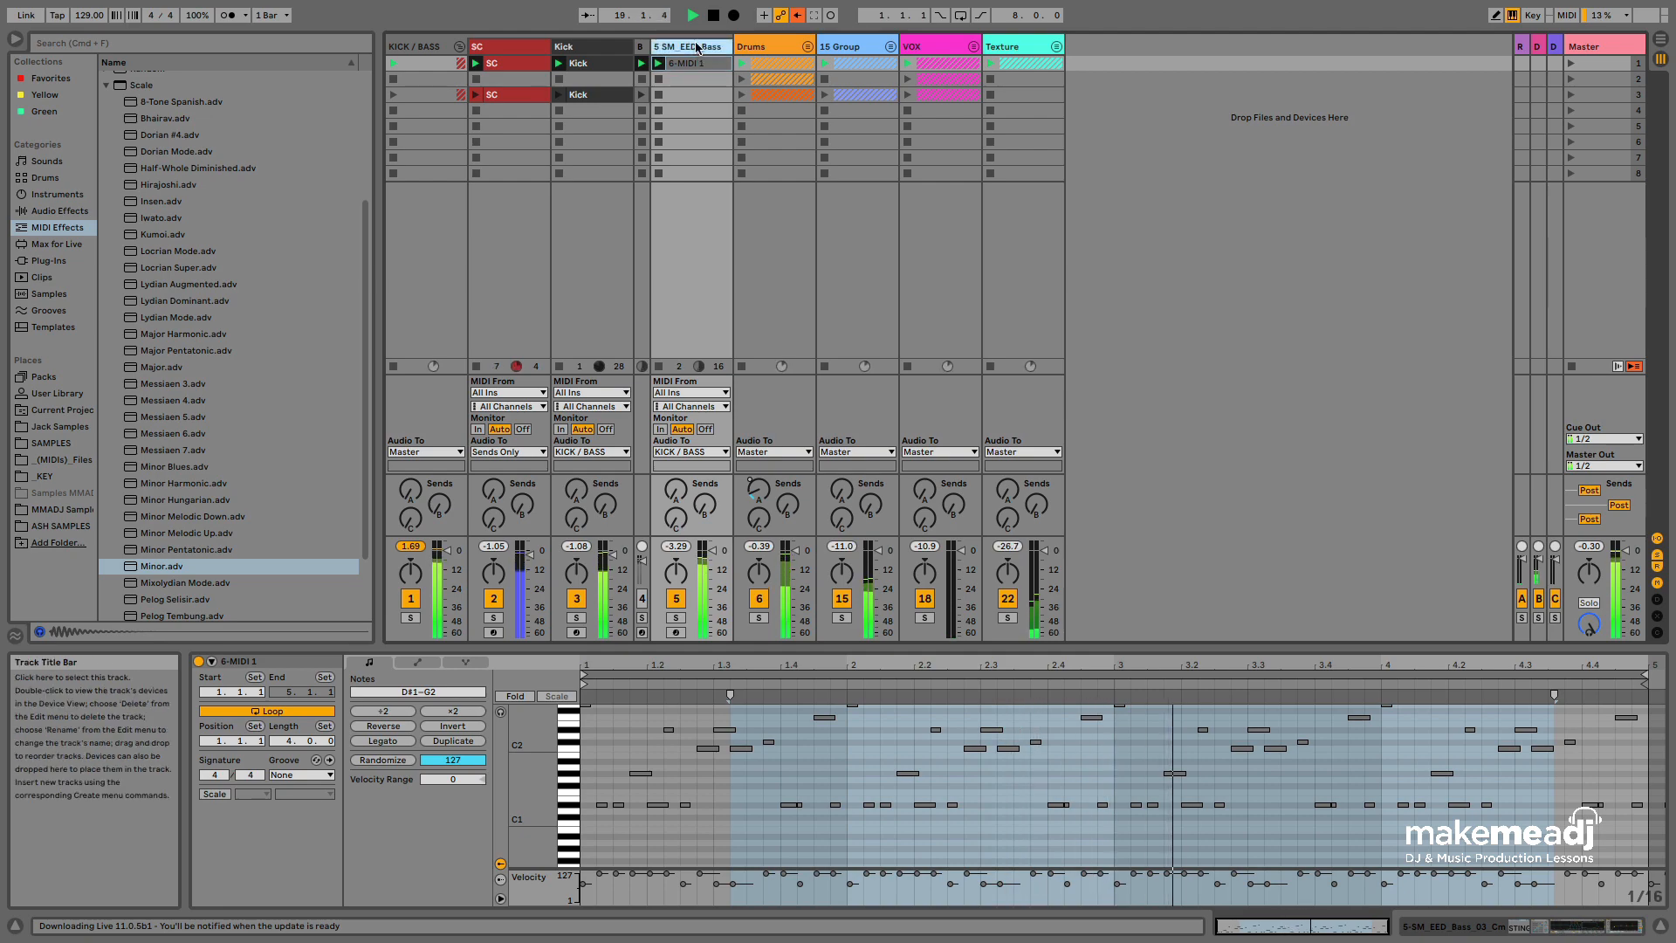
pyautogui.click(1567, 927)
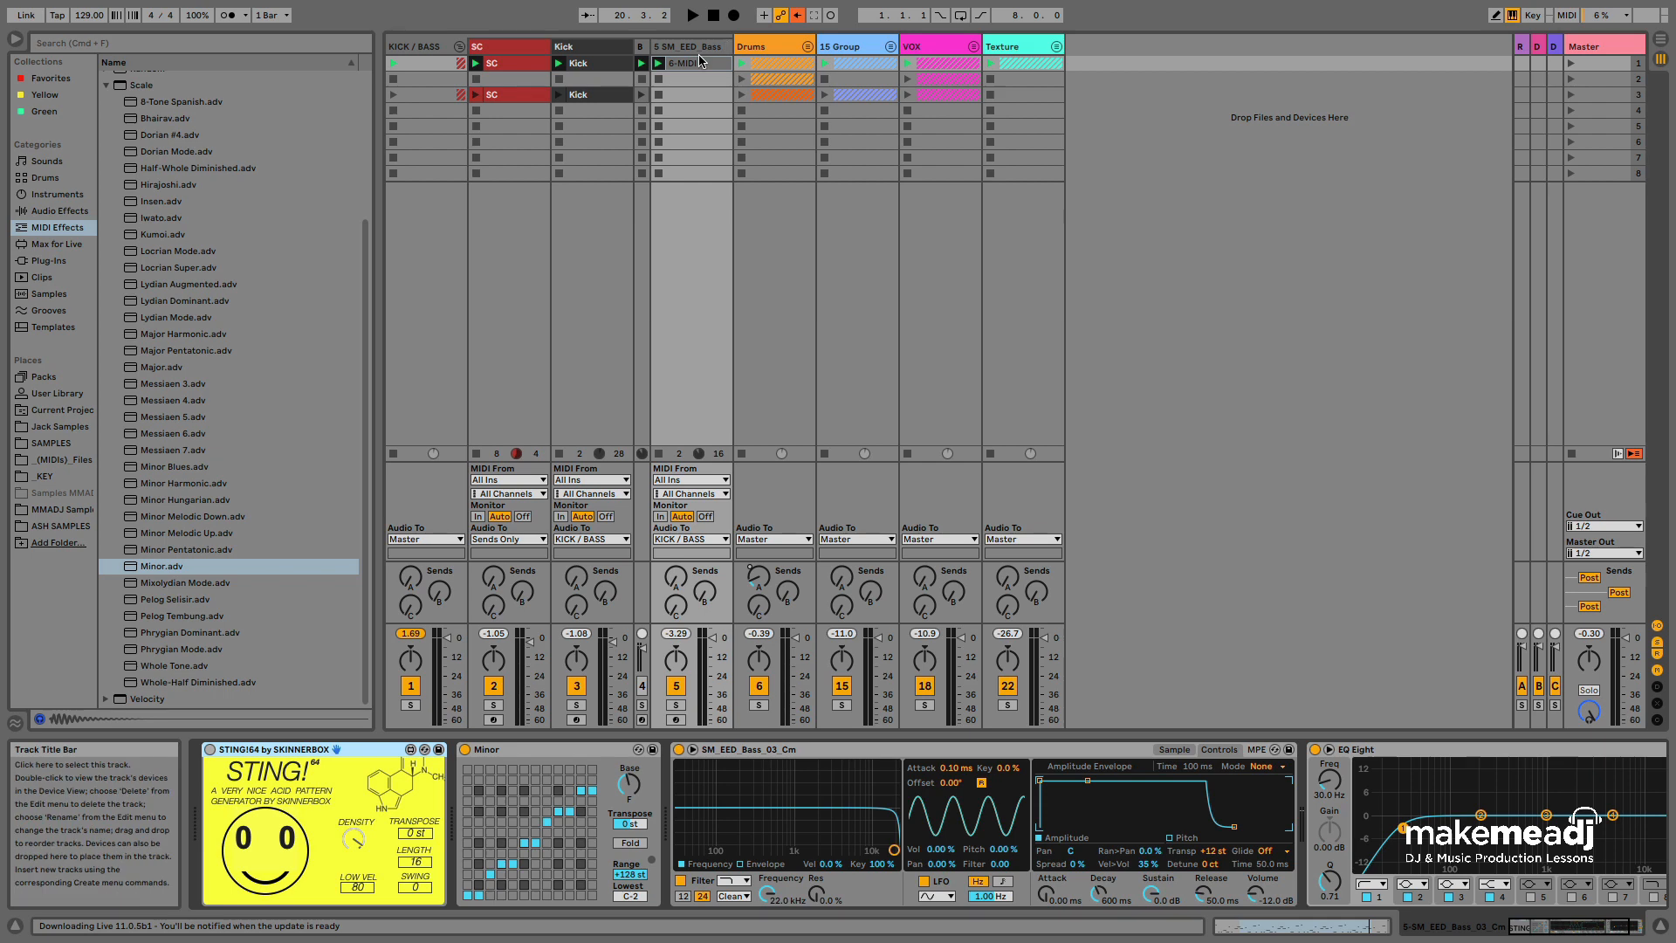
# View the bass clip's Groove choices and audition the bassline with the SM_EED_Bass devices displayed.
pyautogui.click(686, 65)
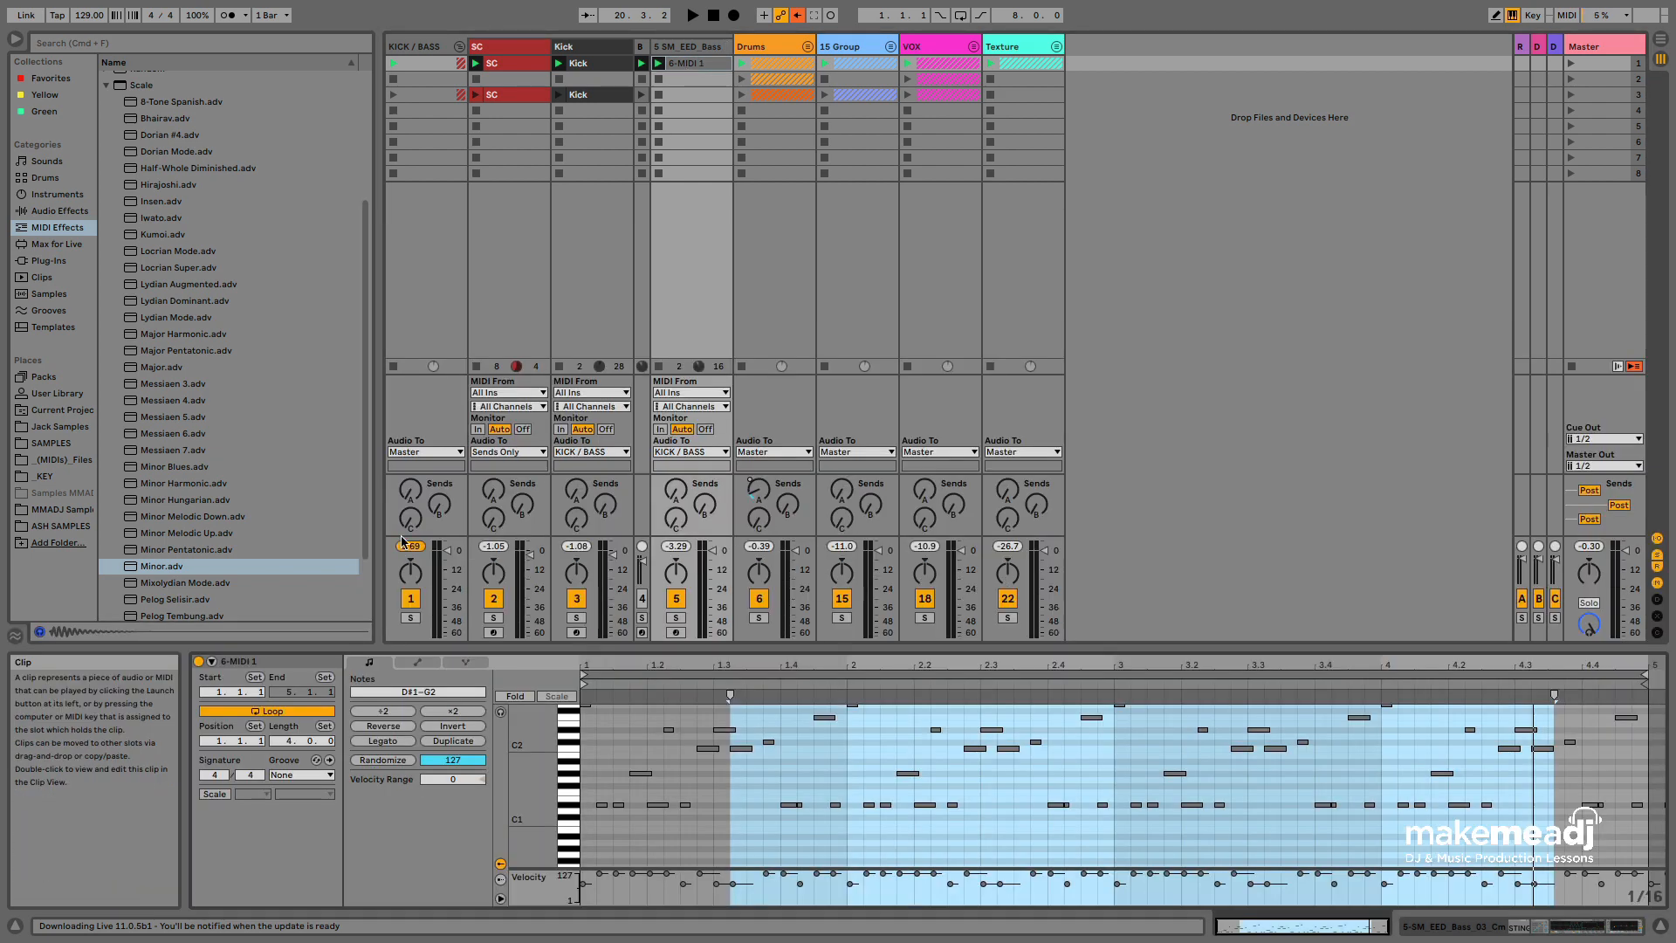
pyautogui.click(301, 775)
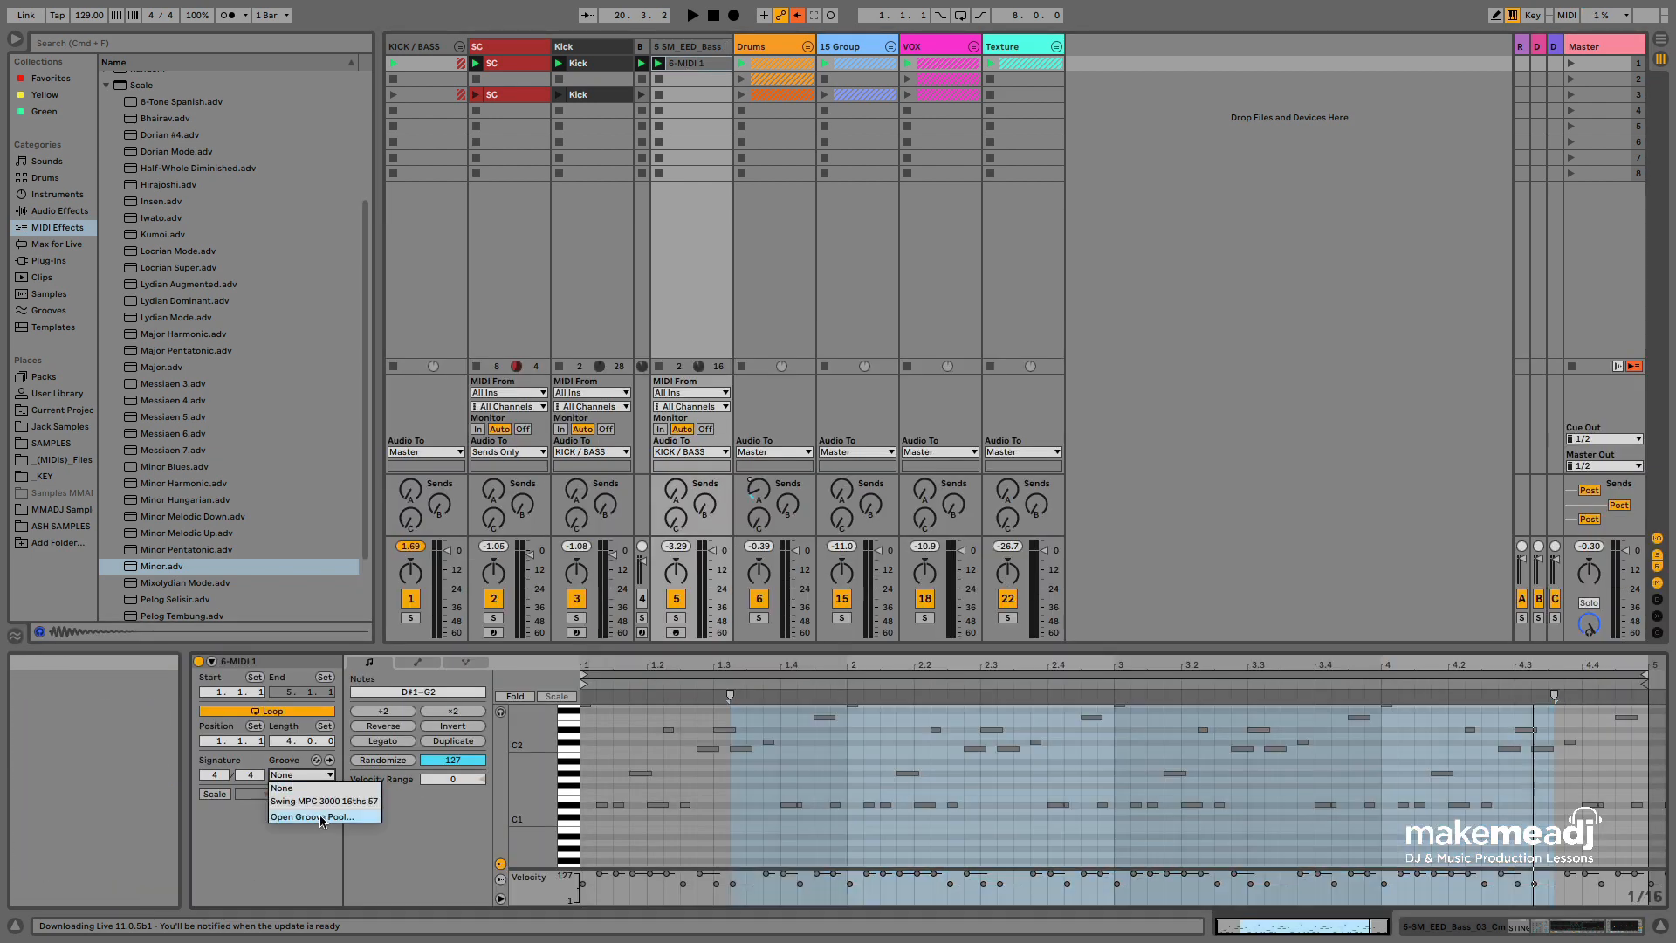
pyautogui.click(1662, 927)
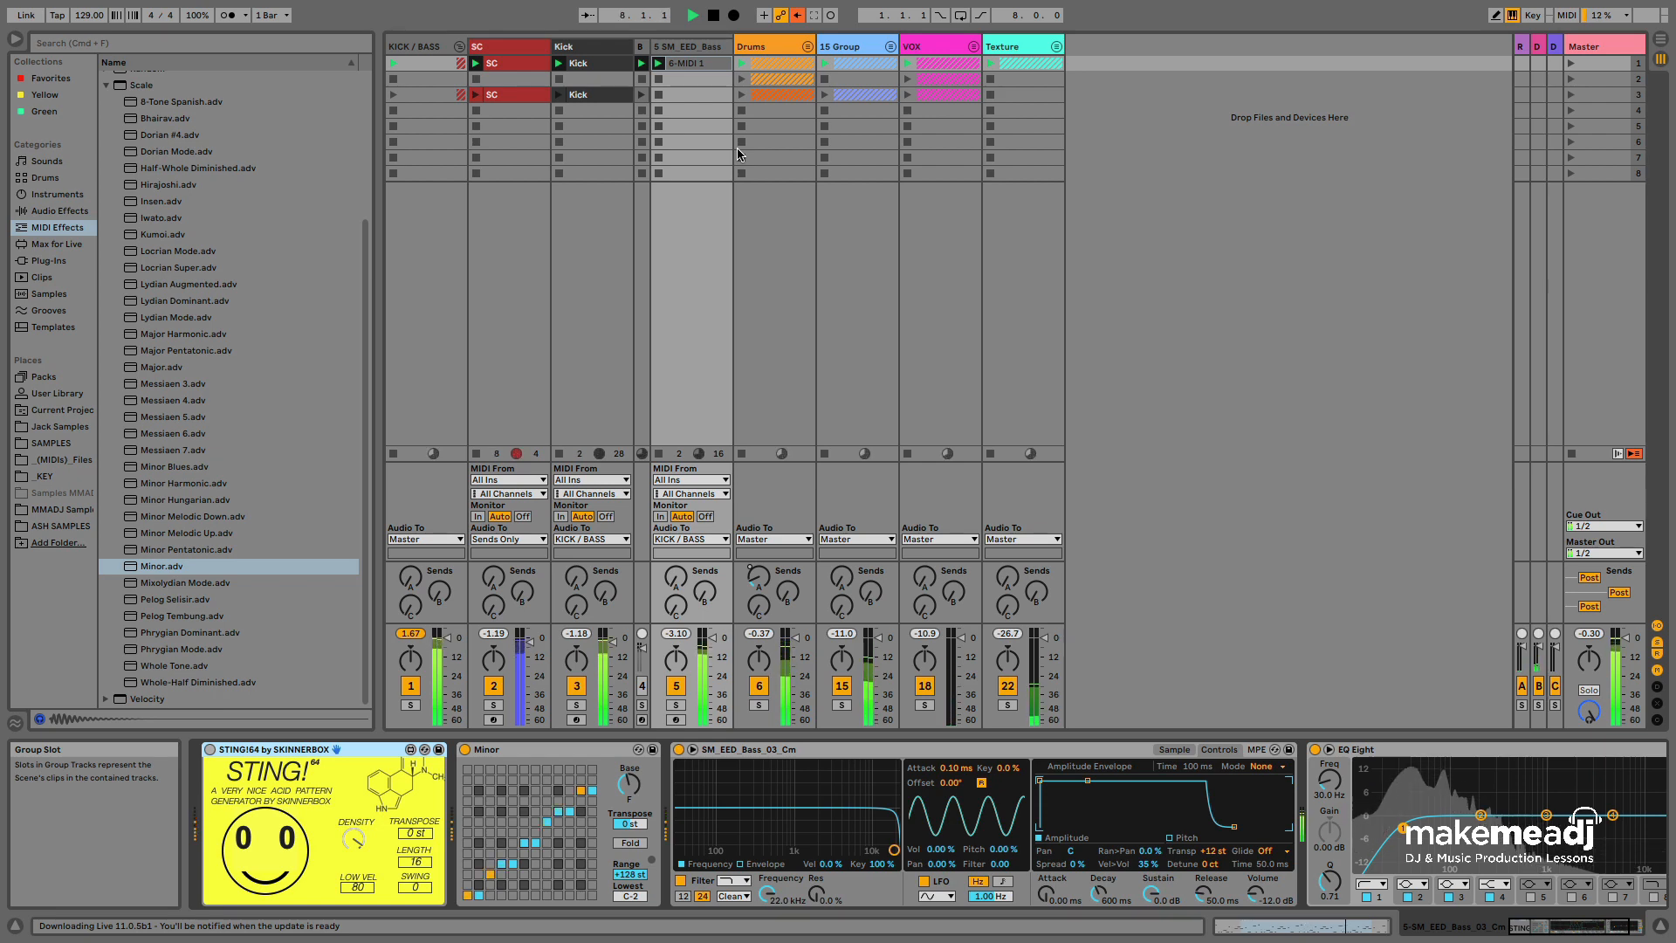
pyautogui.press('space')
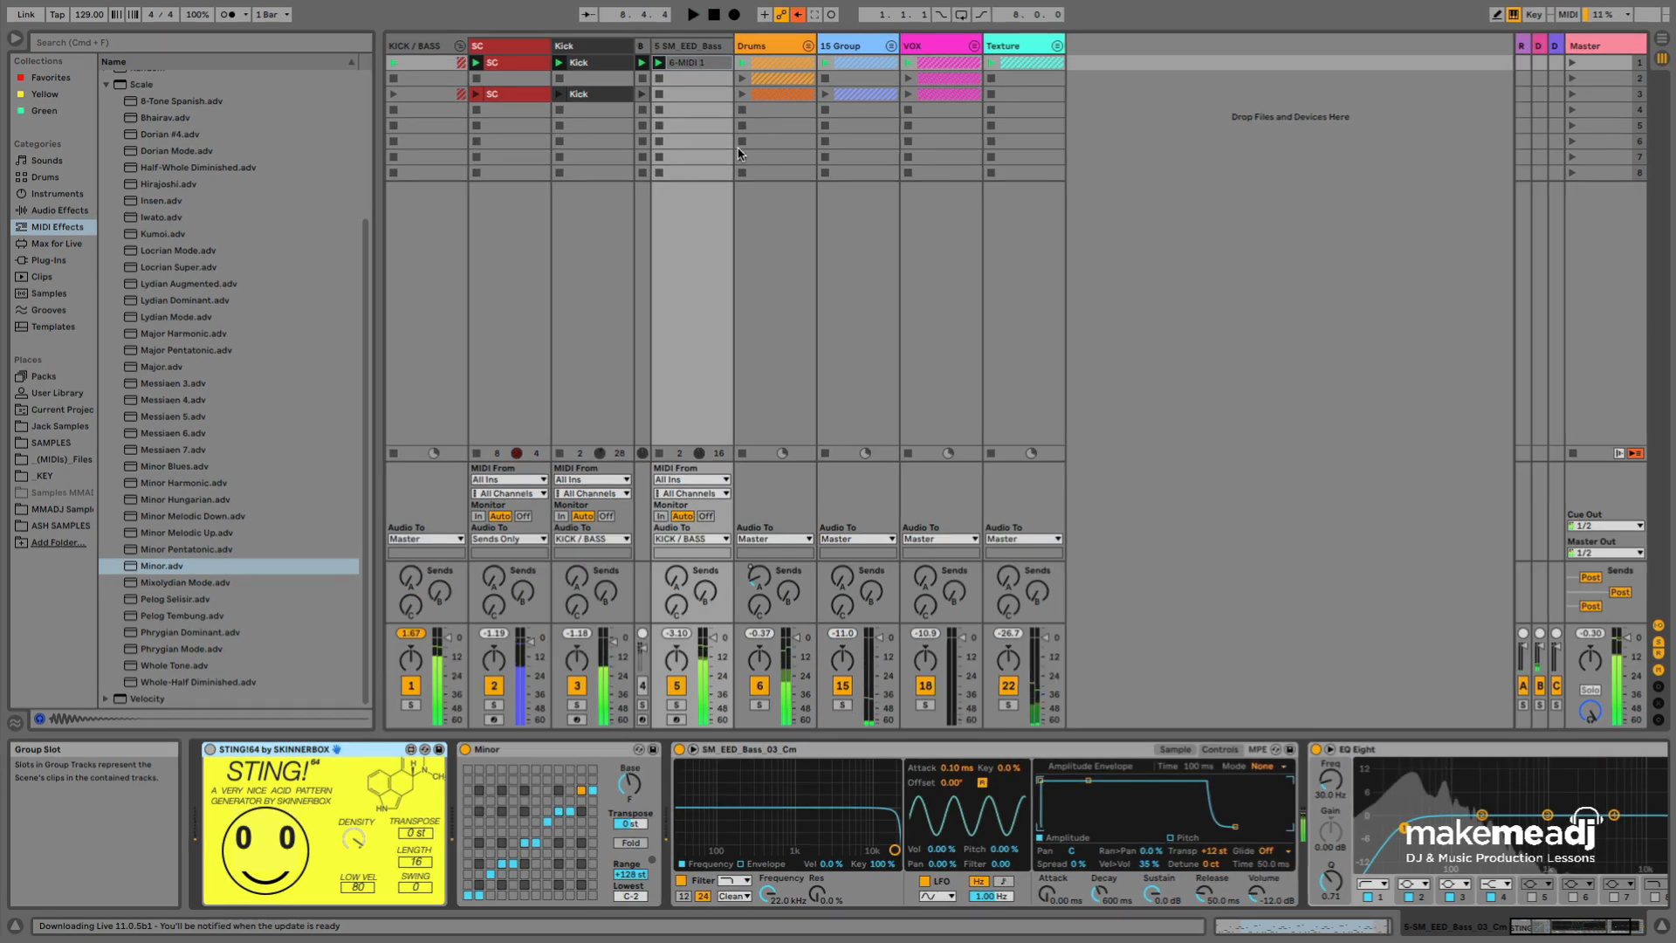